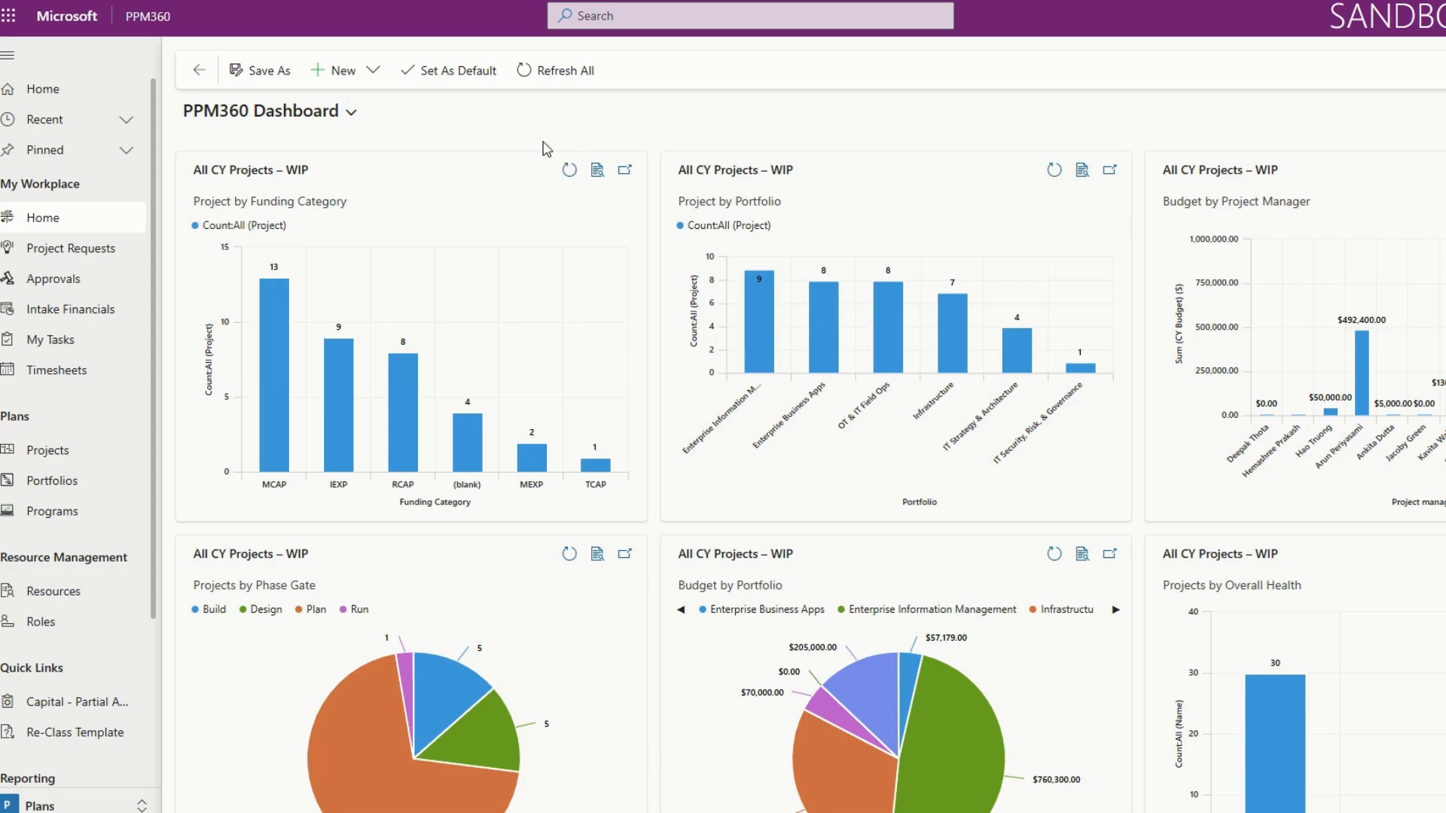
Review the project and portfolio charts across the PPM360 Dashboard.
{"action": "scroll", "coordinate": [667, 344], "scroll_direction": "down", "scroll_amount": 1}
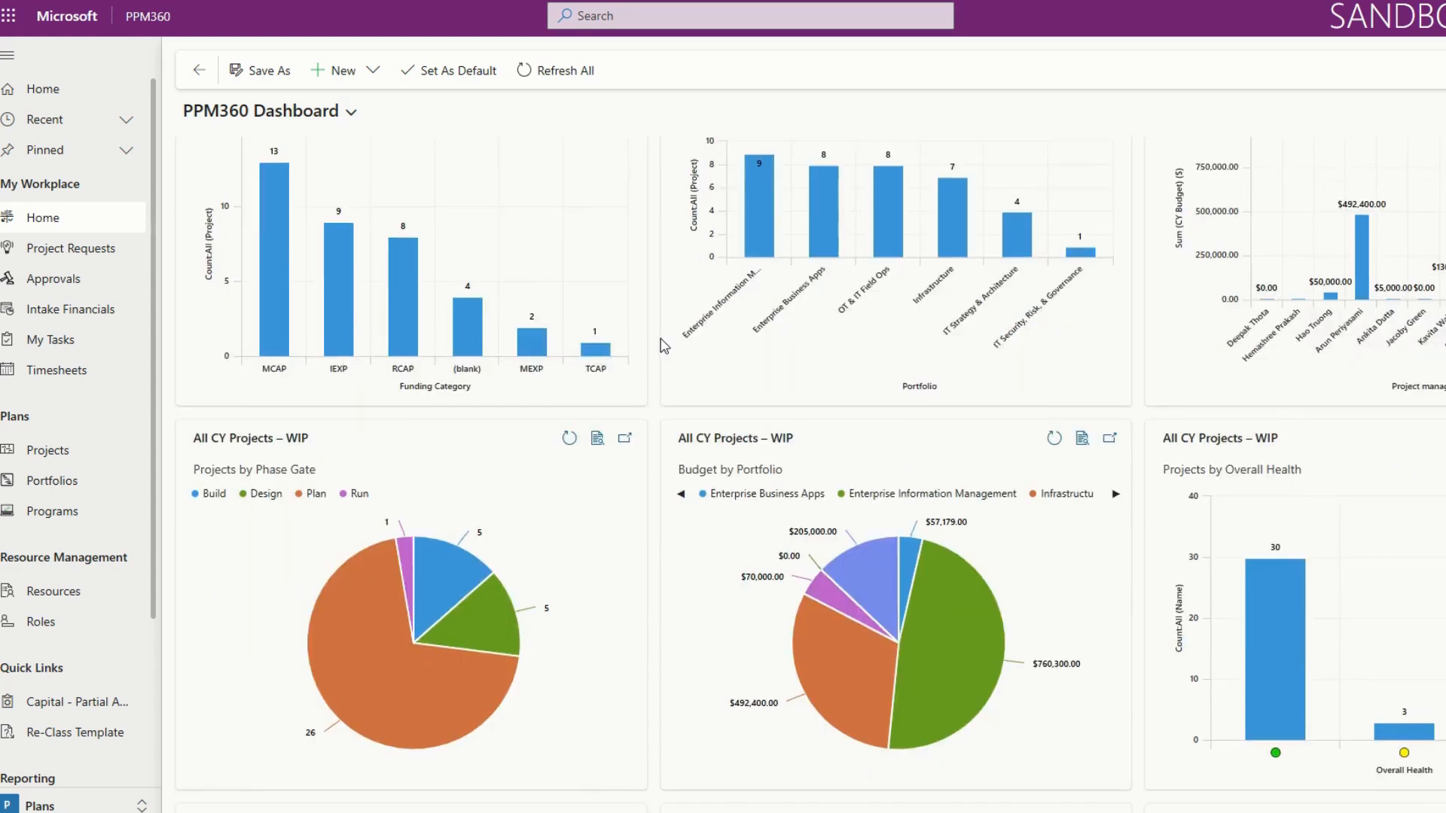
{"action": "scroll", "coordinate": [662, 345], "scroll_direction": "down", "scroll_amount": 1}
{"action": "scroll", "coordinate": [661, 355], "scroll_direction": "down", "scroll_amount": 3}
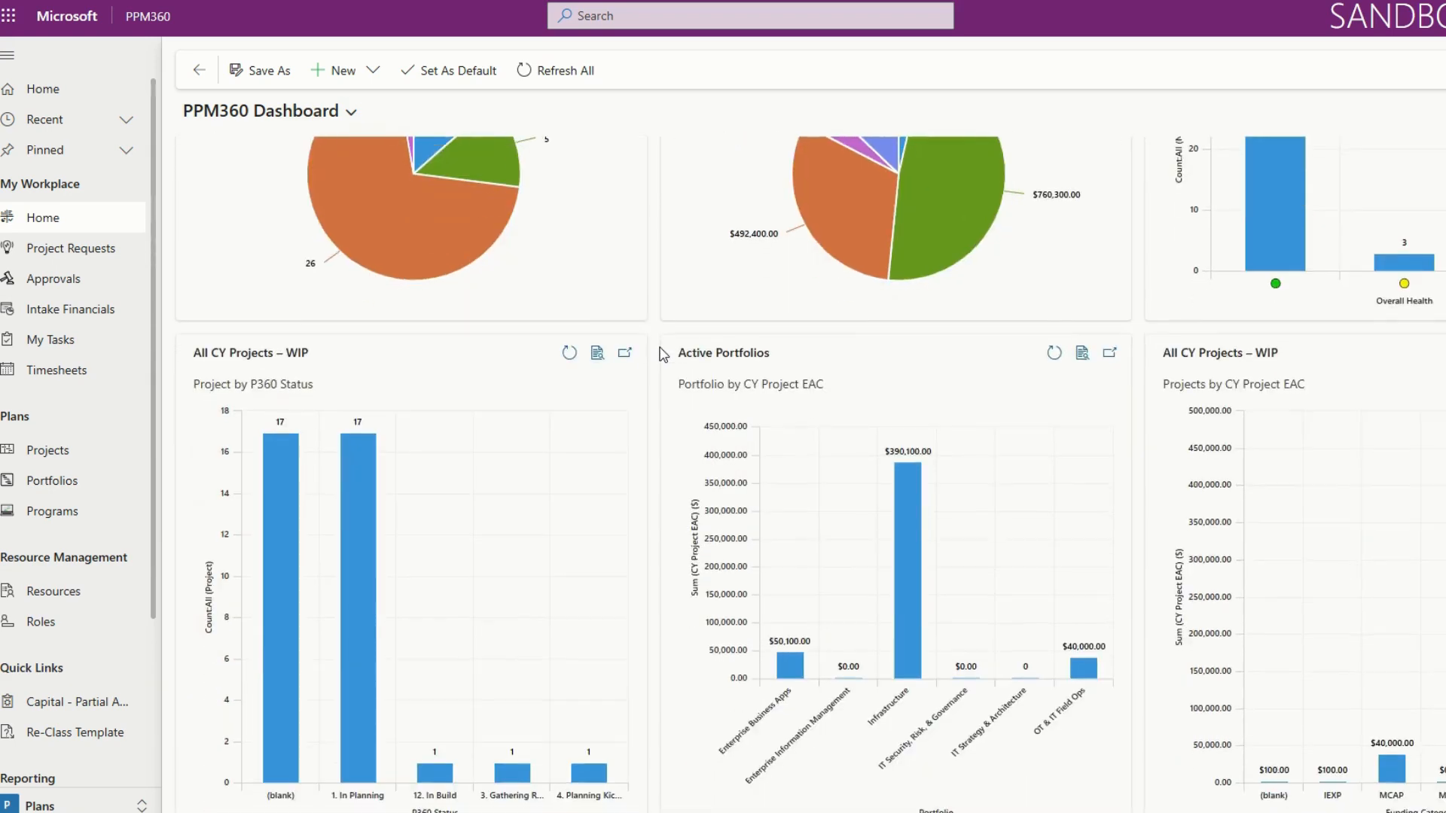
{"action": "scroll", "coordinate": [661, 354], "scroll_direction": "down", "scroll_amount": 1}
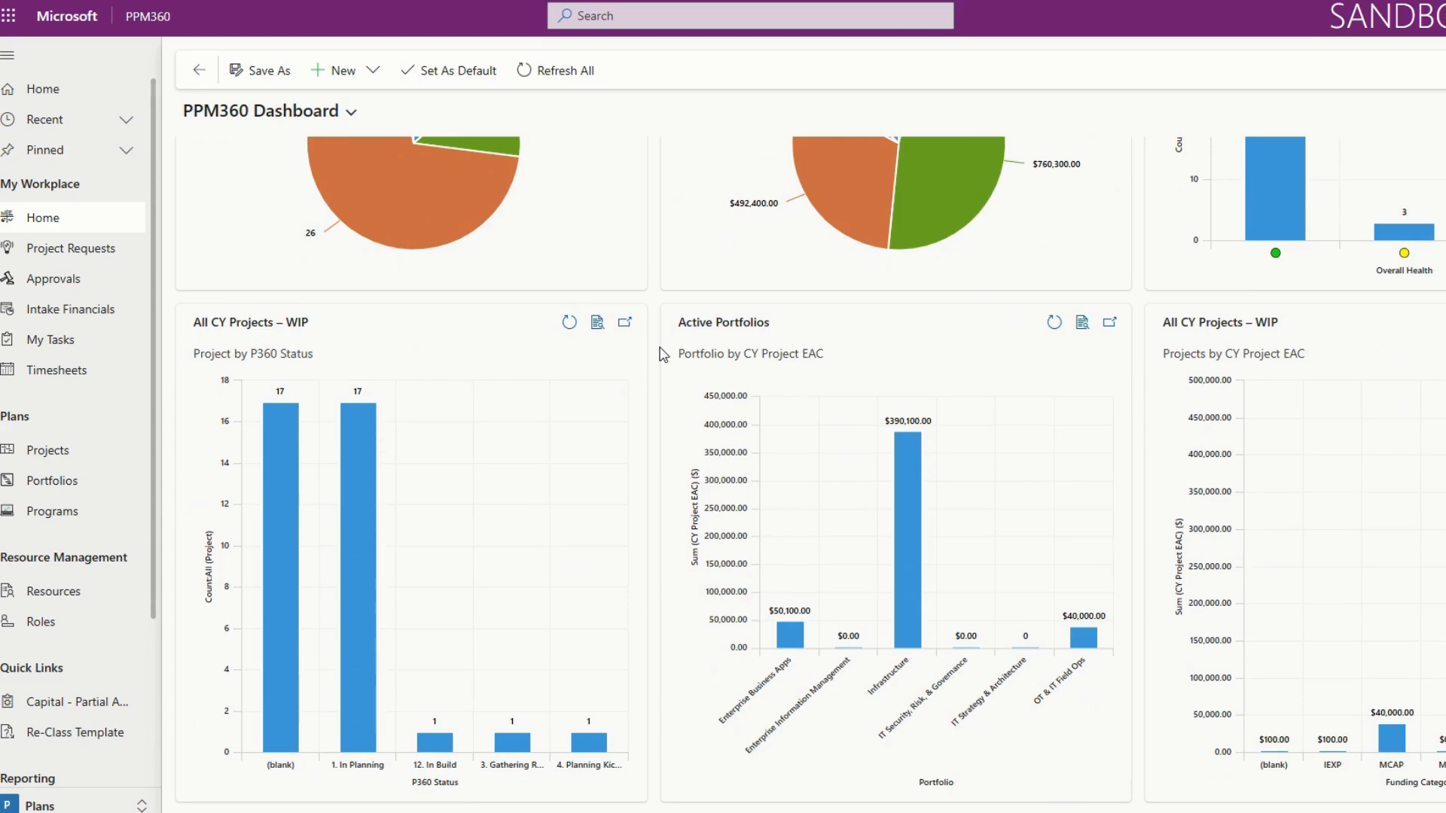
{"action": "scroll", "coordinate": [661, 355], "scroll_direction": "up", "scroll_amount": 3}
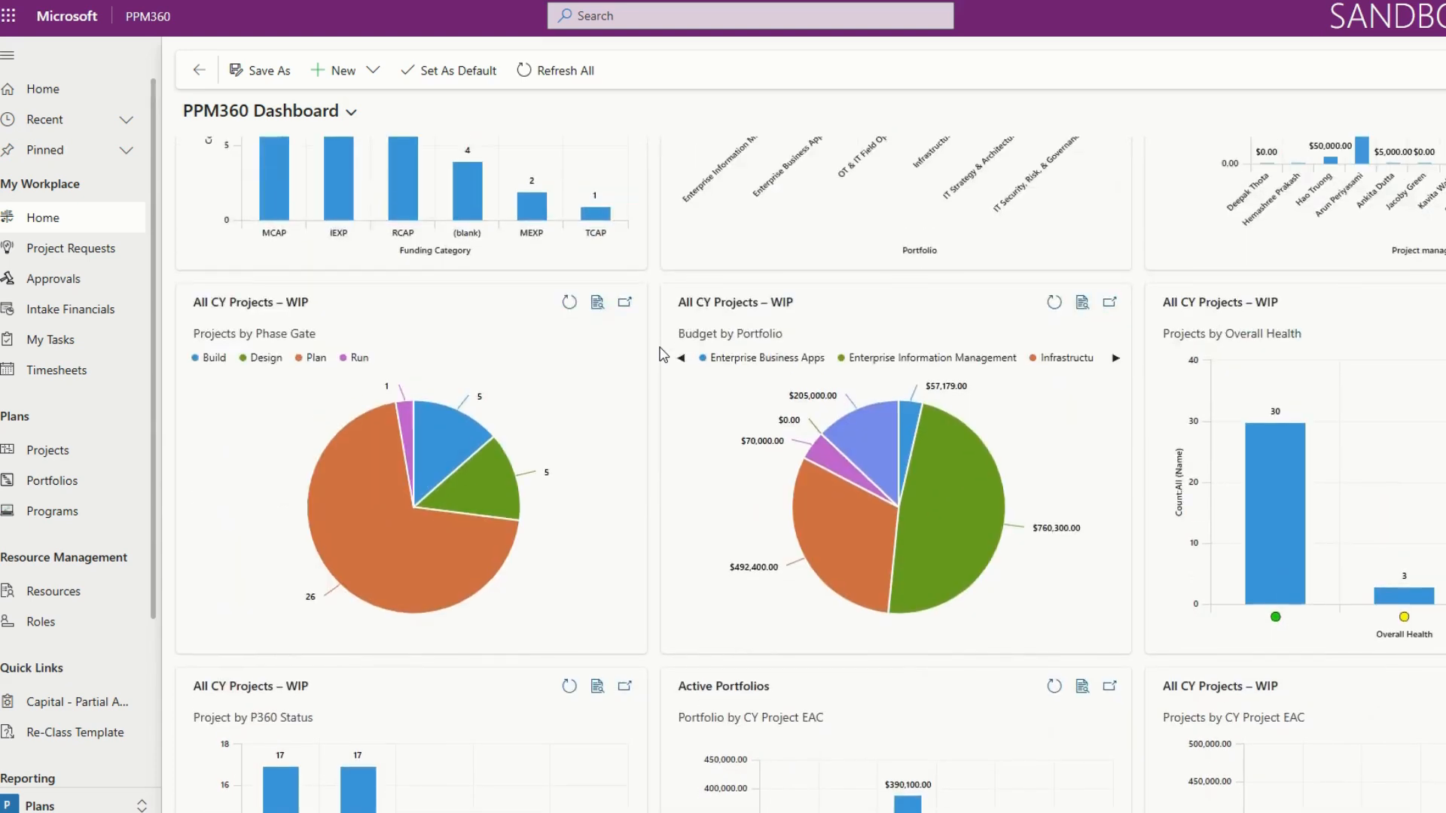
{"action": "scroll", "coordinate": [661, 355], "scroll_direction": "up", "scroll_amount": 2}
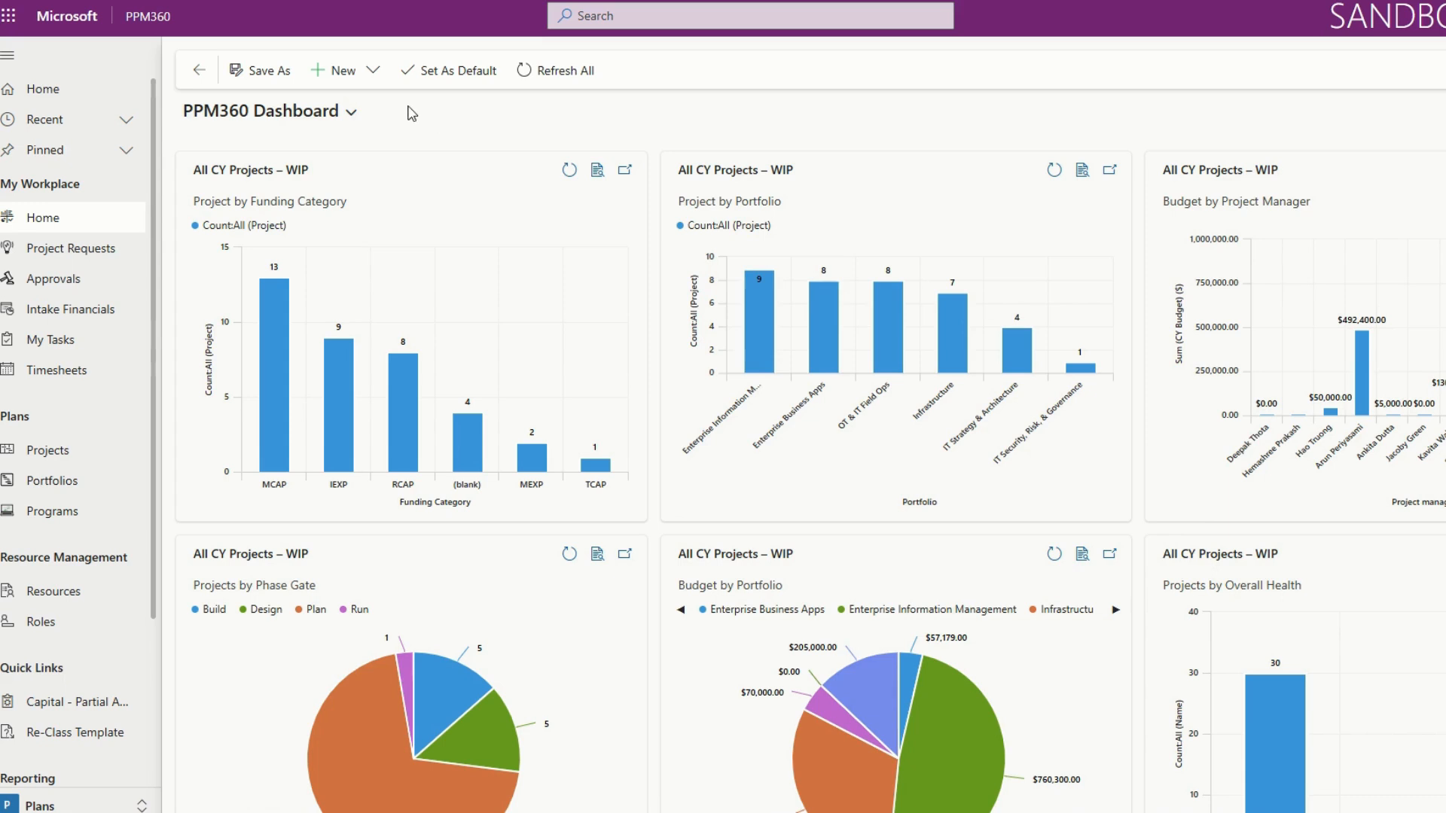
Create a new Dynamics 365 dashboard using the 2-Column Regular Dashboard layout.
{"action": "left_click", "coordinate": [373, 72]}
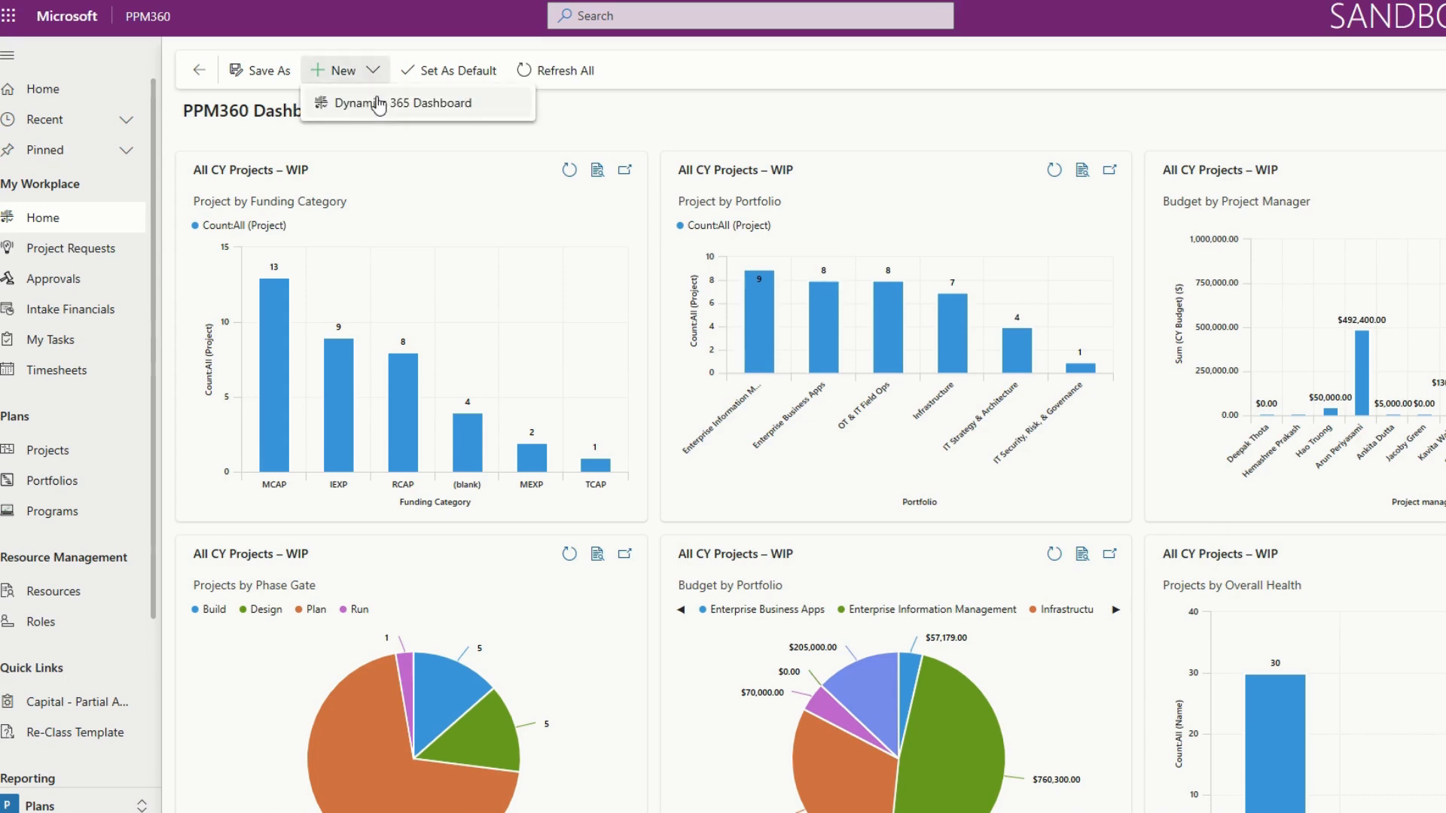
{"action": "left_click", "coordinate": [380, 106]}
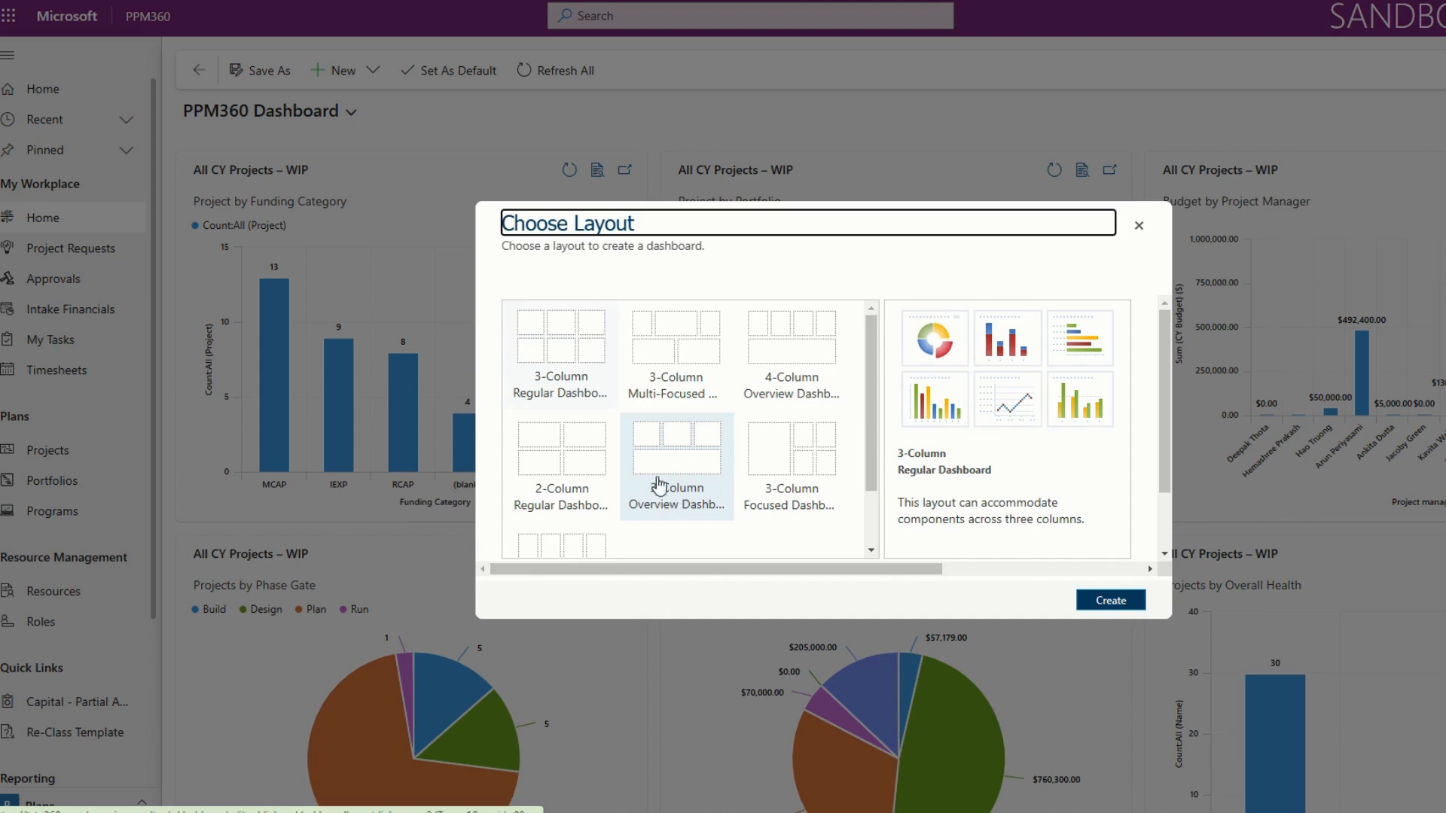
{"action": "left_click", "coordinate": [595, 441]}
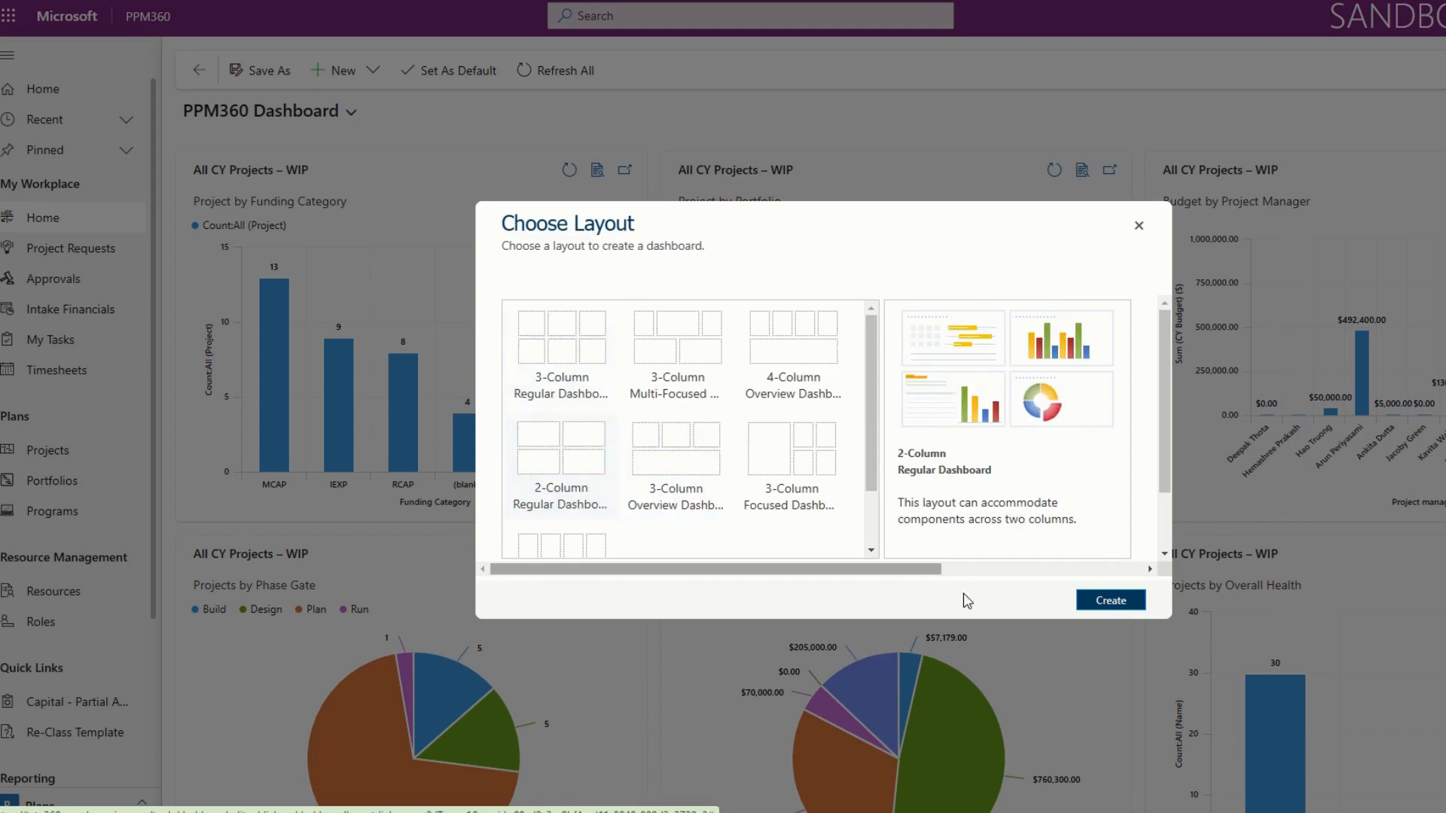
{"action": "left_click", "coordinate": [1129, 600]}
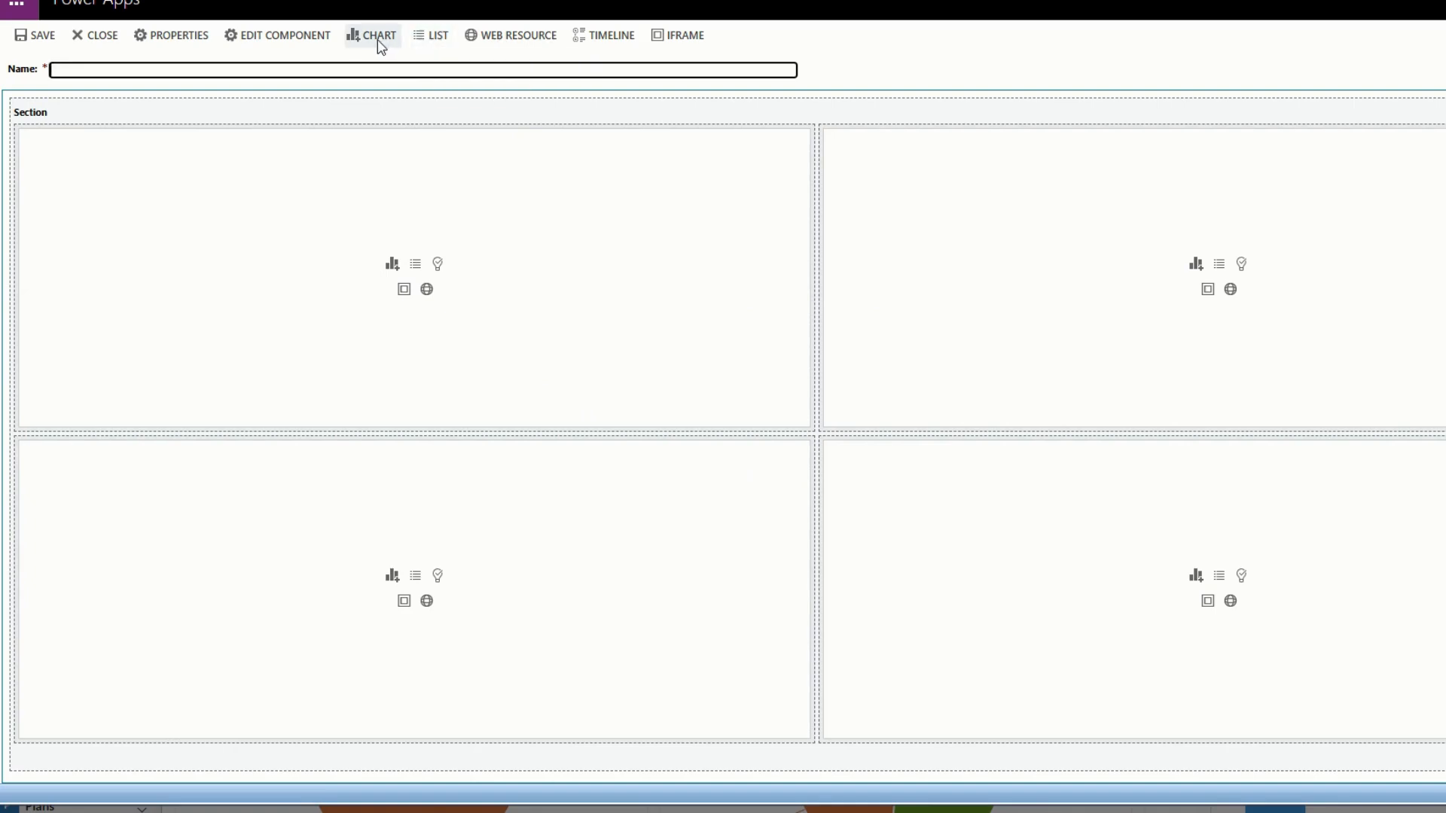
Add a Project by Portfolio chart for the Project record type with the All Projects – WIP view to the first cell of the top row.
{"action": "left_click", "coordinate": [384, 214]}
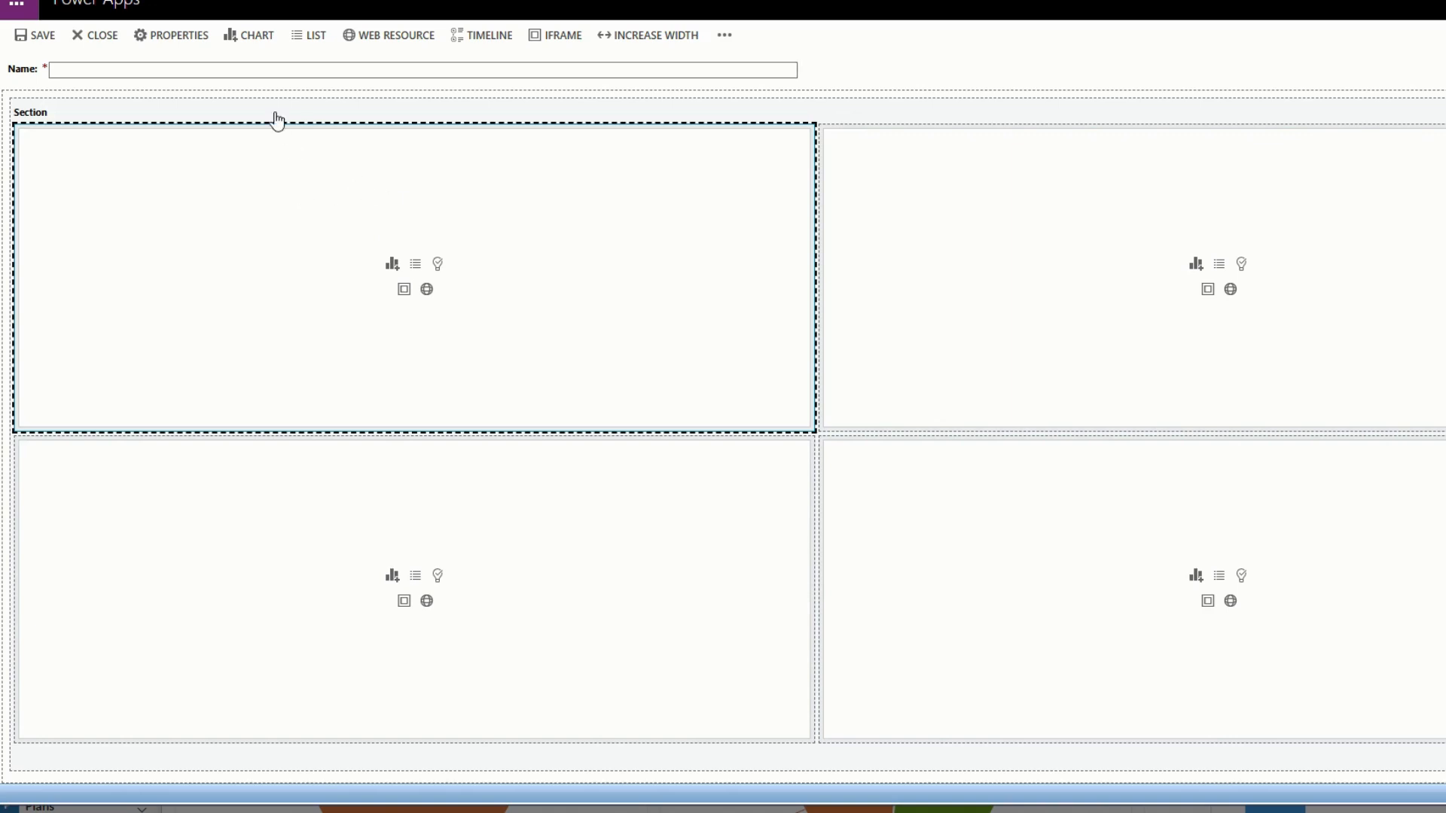
{"action": "left_click", "coordinate": [255, 37]}
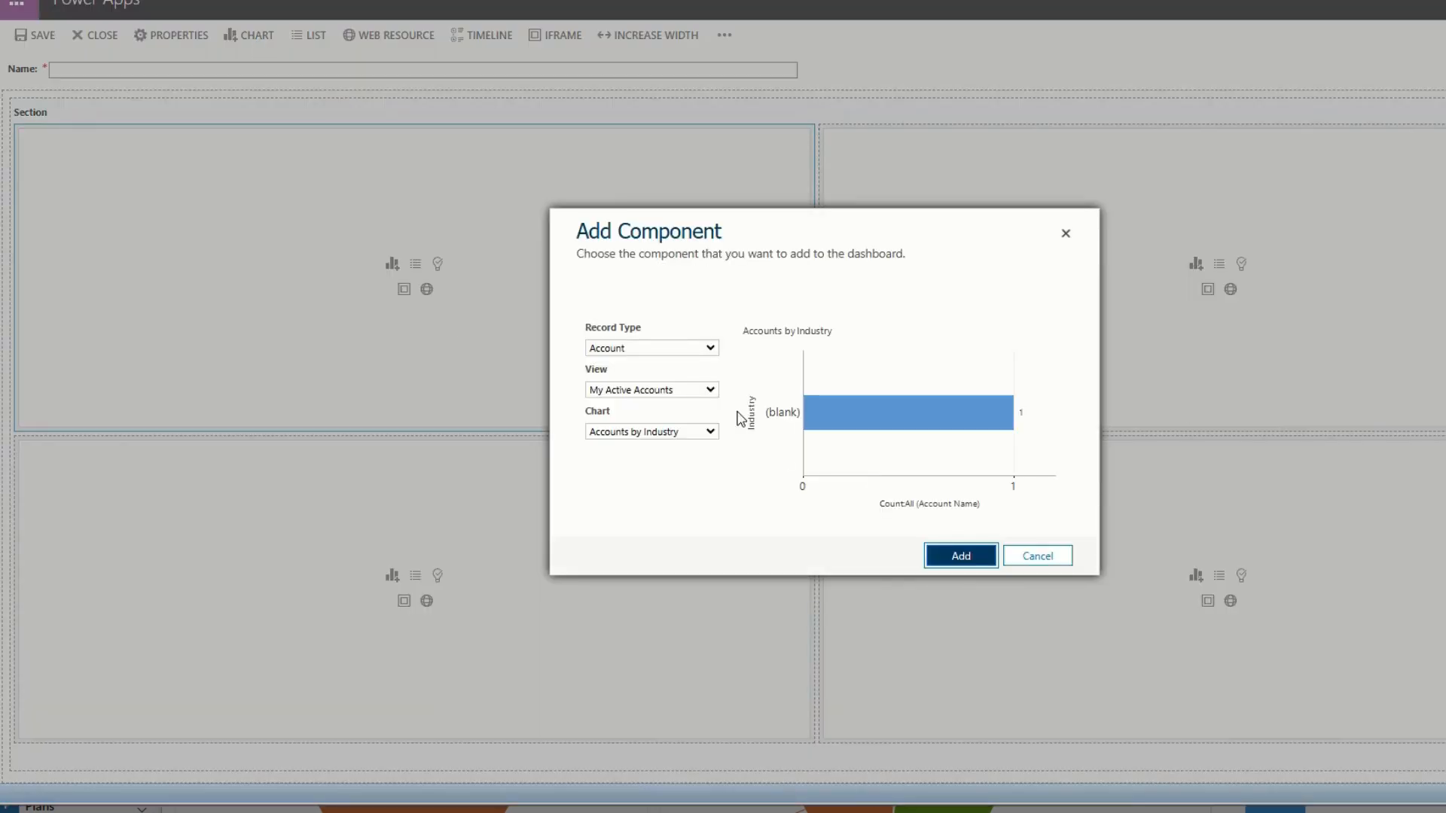
{"action": "left_click", "coordinate": [681, 350]}
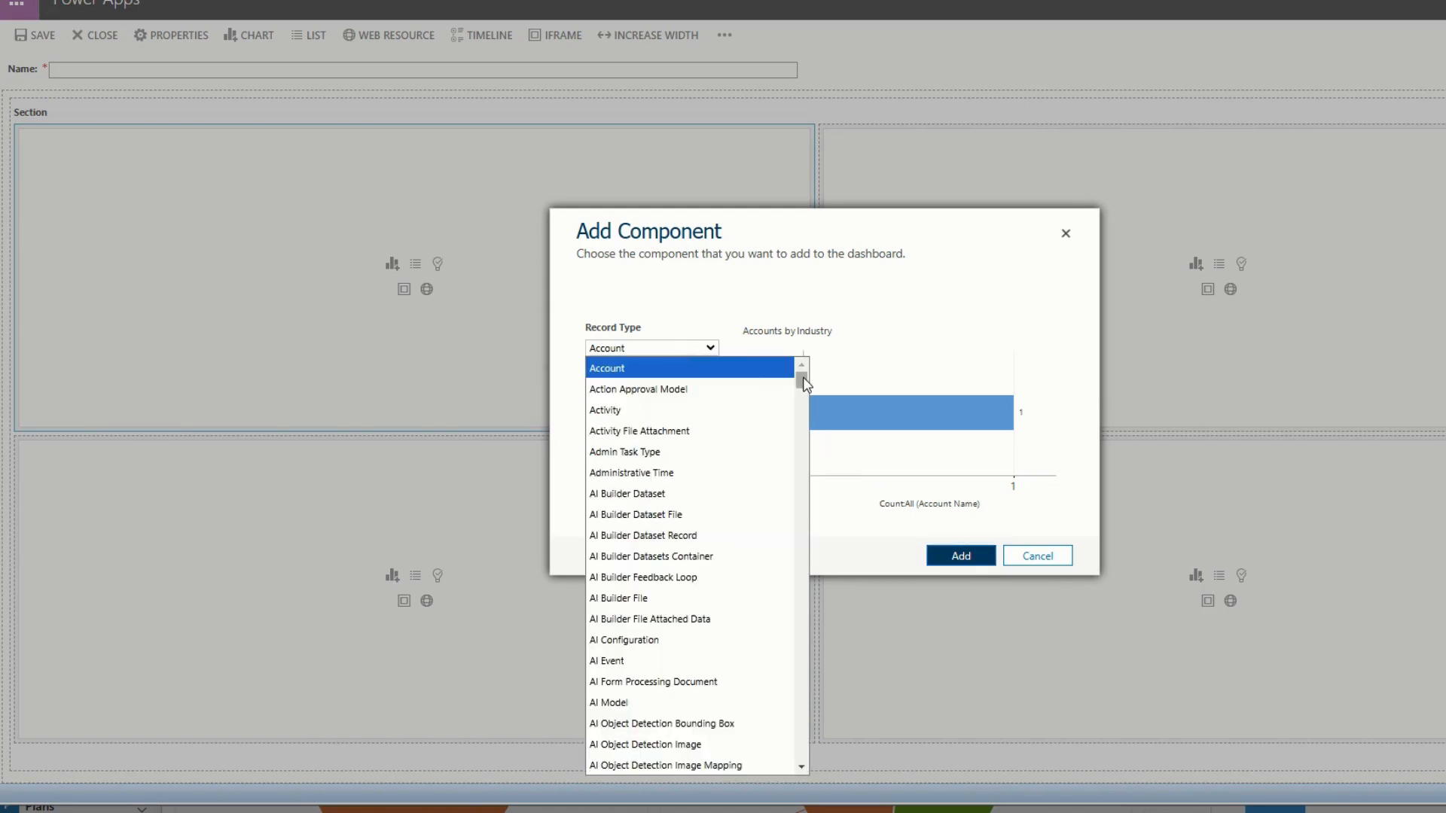
{"action": "left_click_drag", "start_coordinate": [805, 379], "coordinate": [802, 631]}
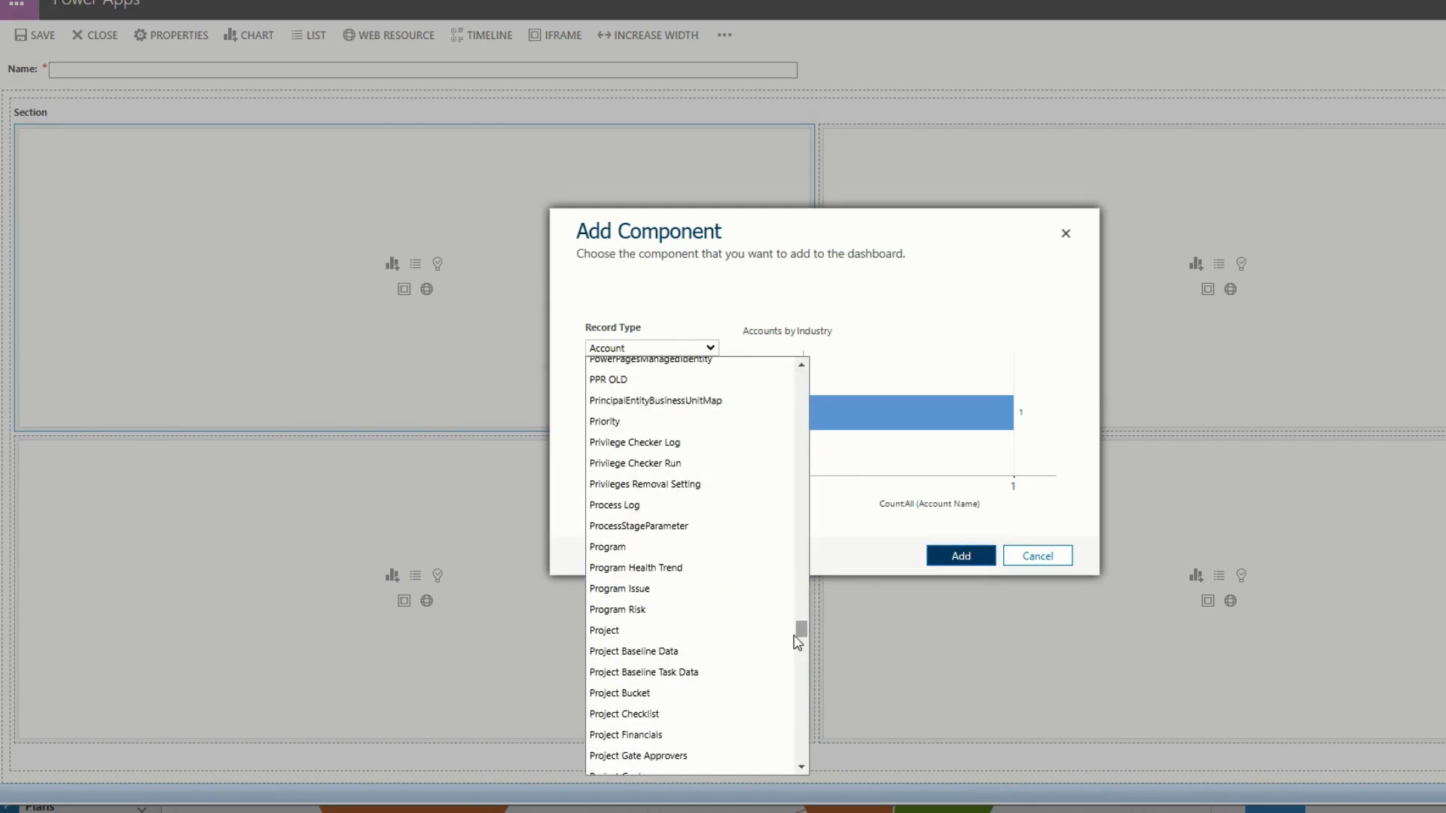
{"action": "left_click", "coordinate": [727, 637]}
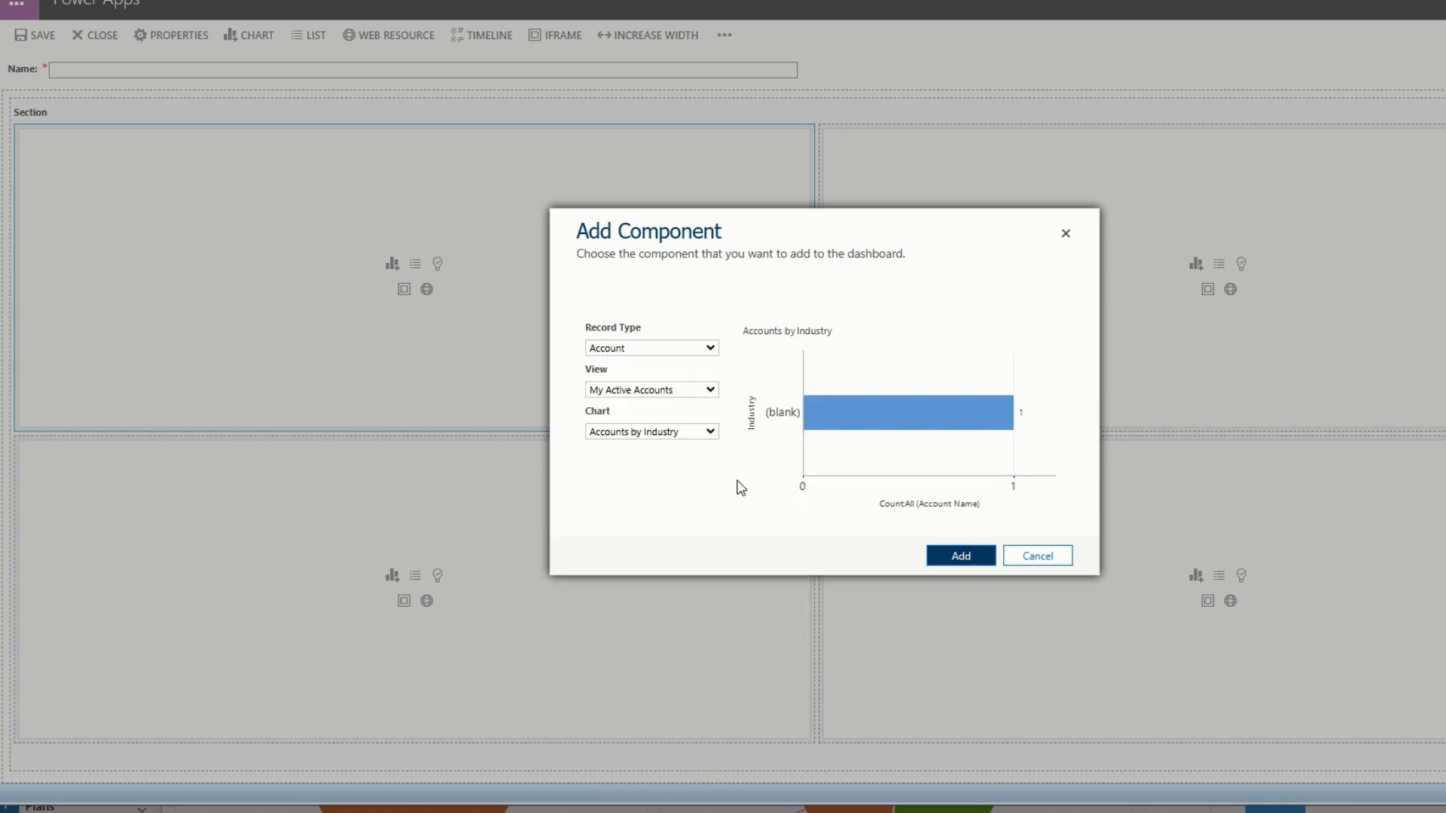
{"action": "left_click", "coordinate": [697, 394]}
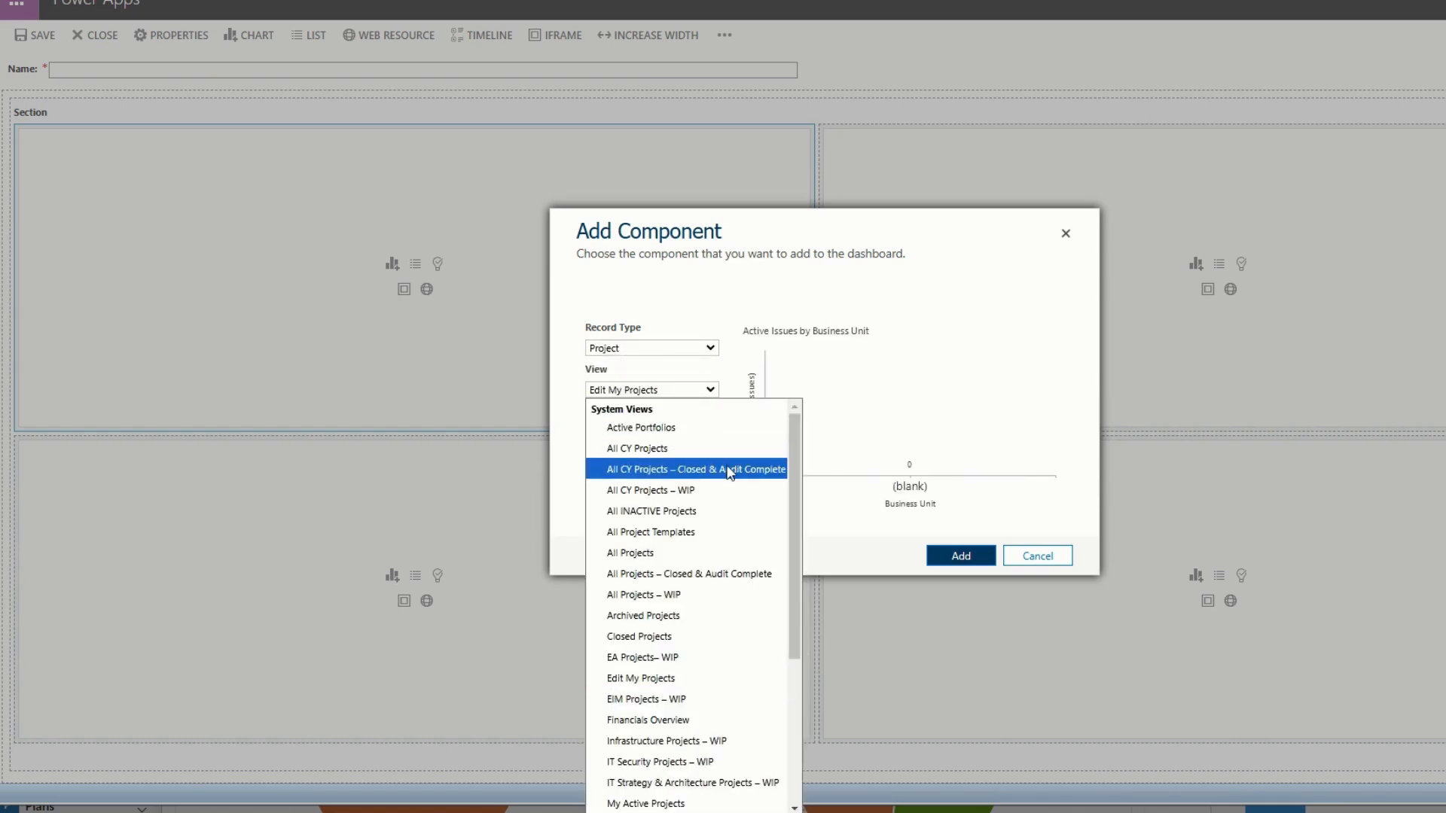
{"action": "left_click", "coordinate": [718, 601]}
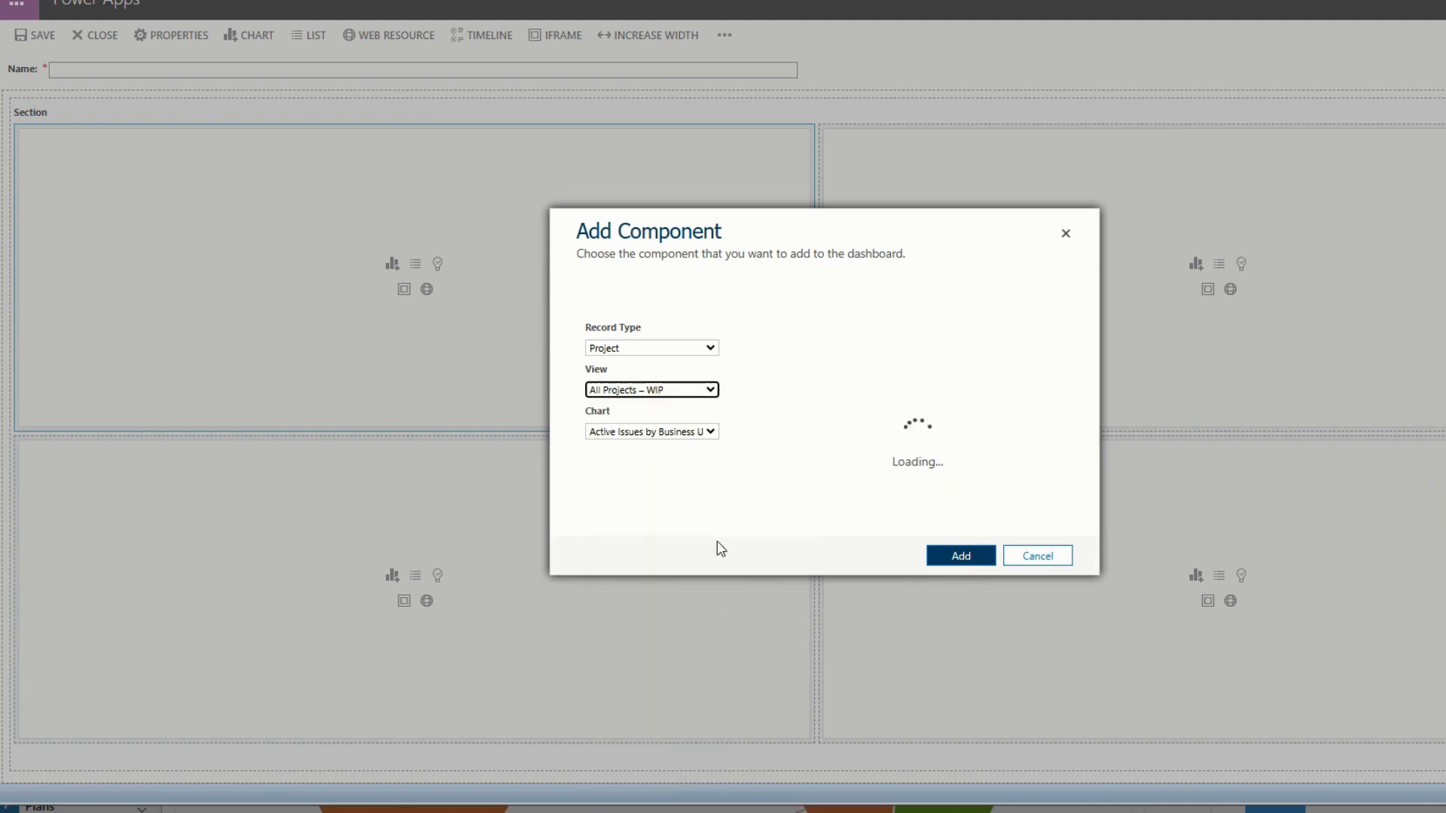
{"action": "left_click", "coordinate": [687, 434]}
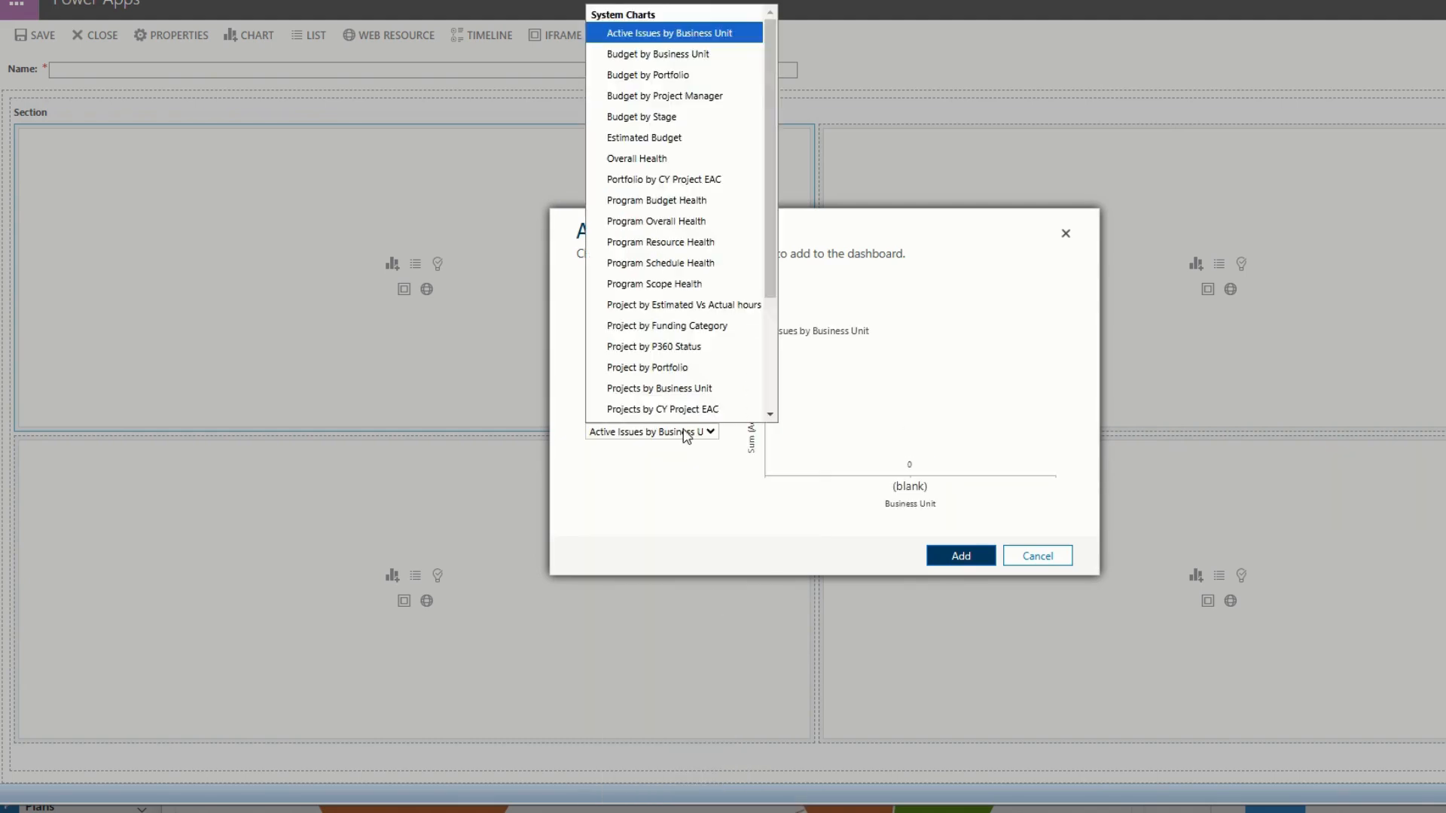
{"action": "scroll", "coordinate": [723, 297], "scroll_direction": "down", "scroll_amount": 1}
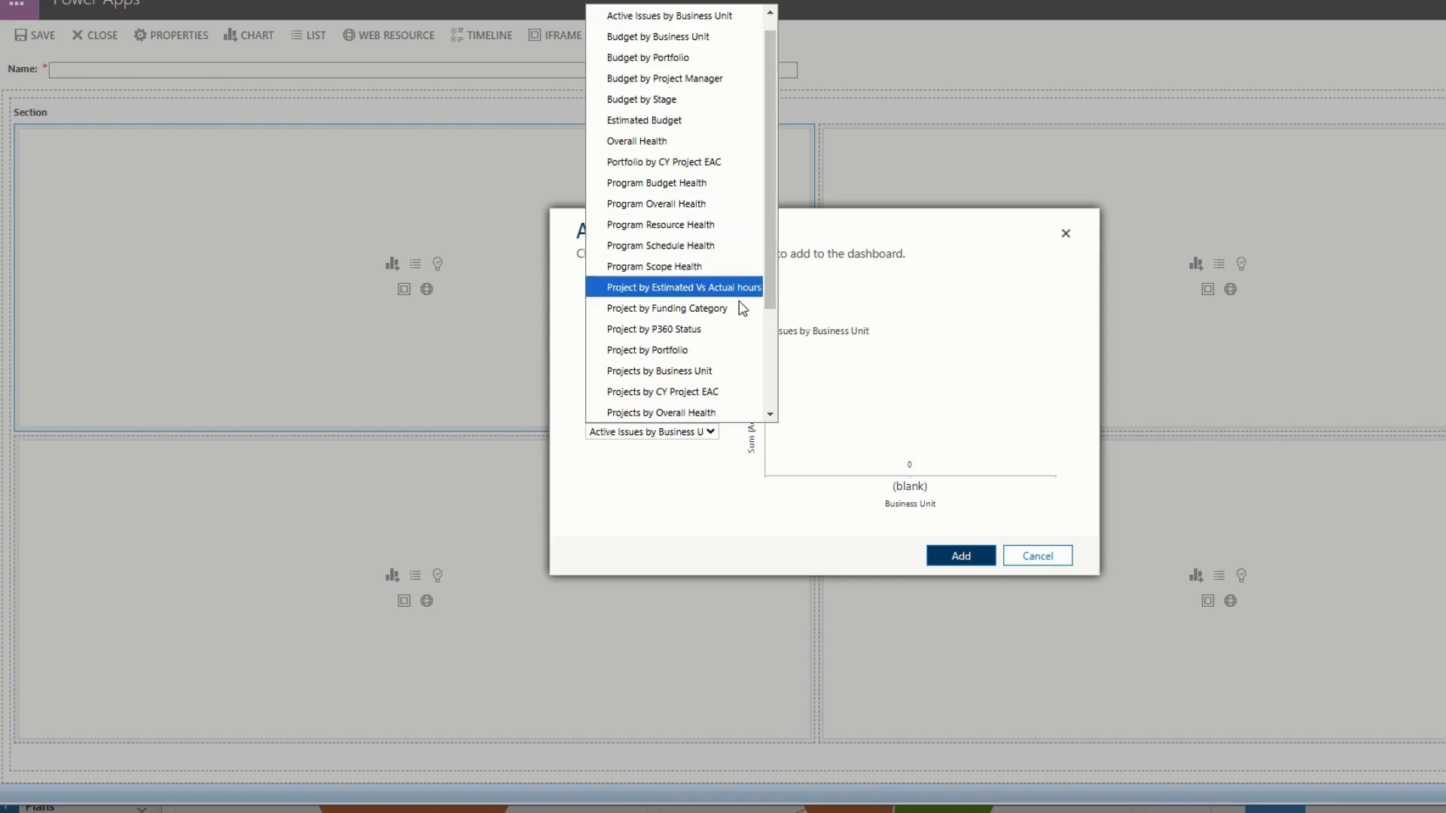
{"action": "left_click", "coordinate": [726, 352]}
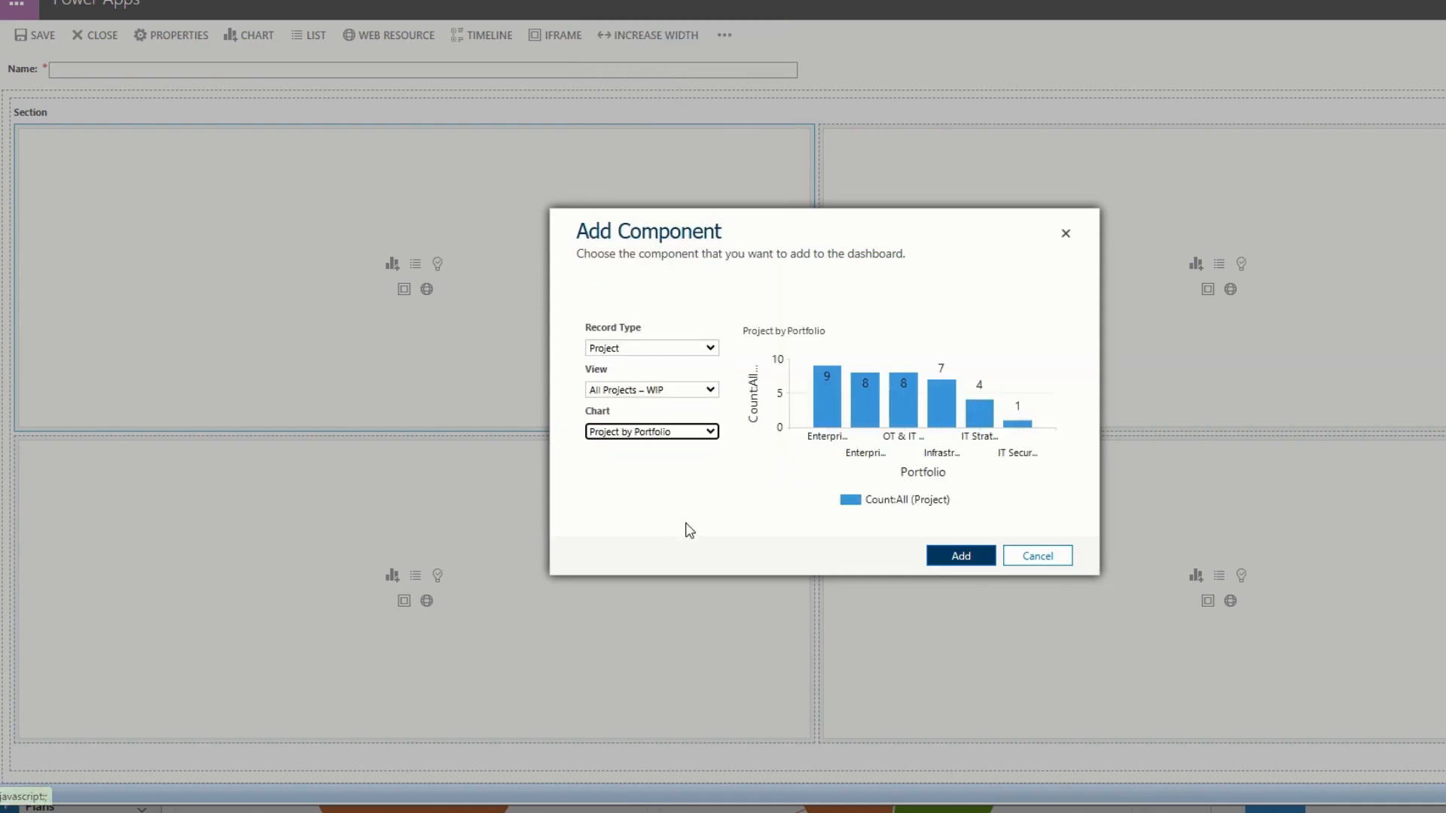
{"action": "left_click", "coordinate": [960, 566]}
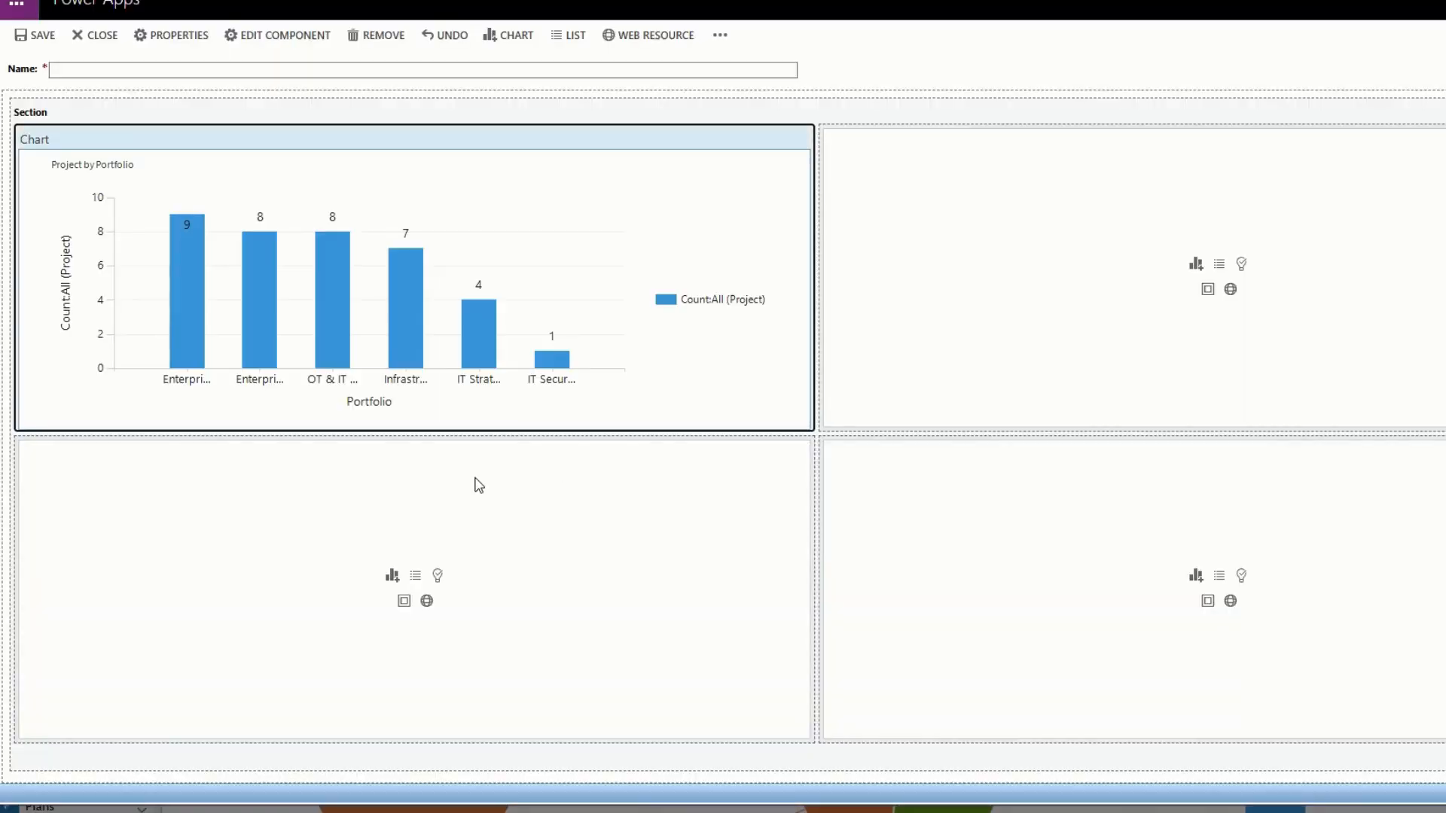
Add a Project Tasks list with the My Task view to the second cell of the top row.
{"action": "left_click", "coordinate": [1061, 172]}
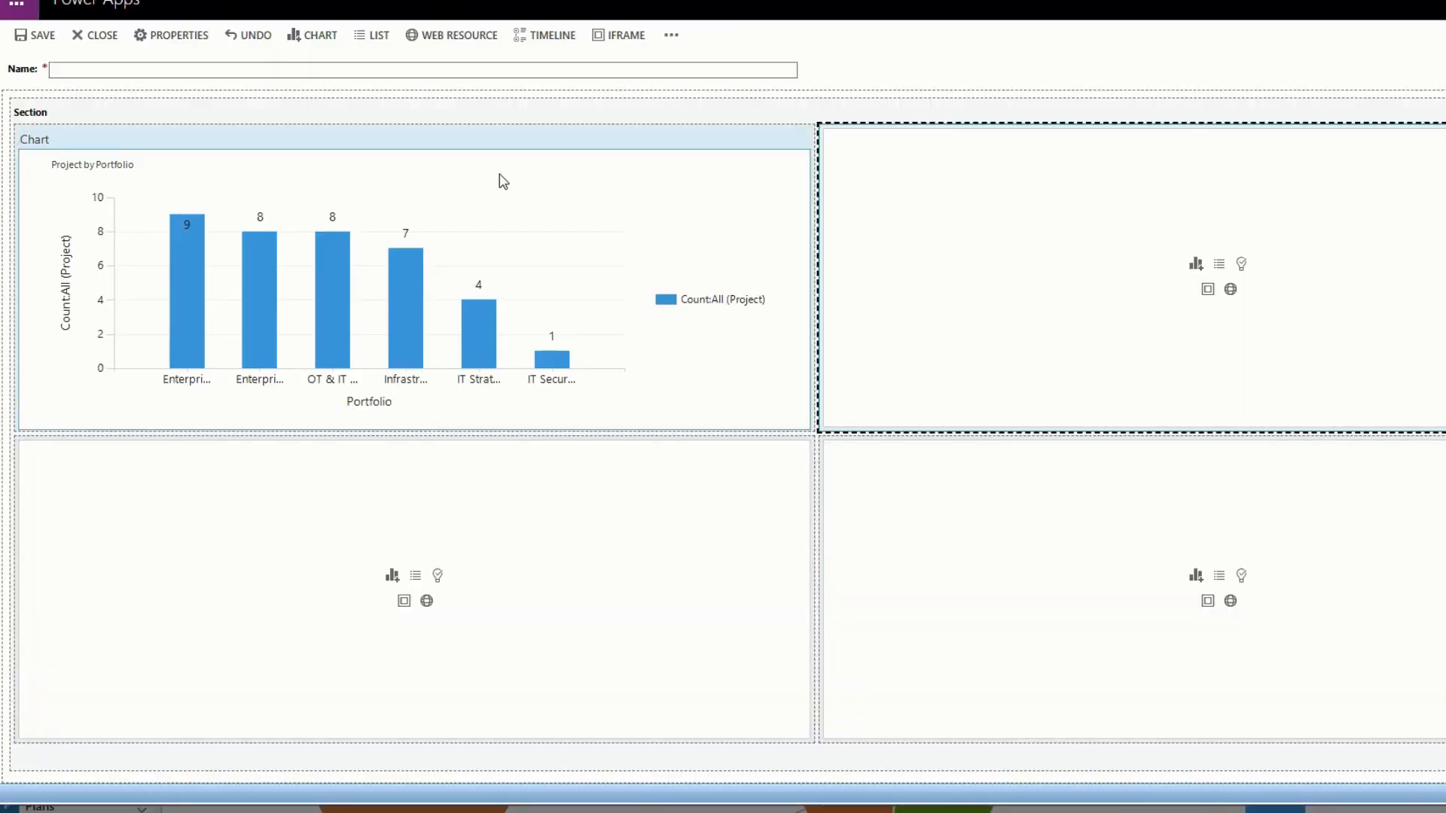
{"action": "left_click", "coordinate": [383, 40]}
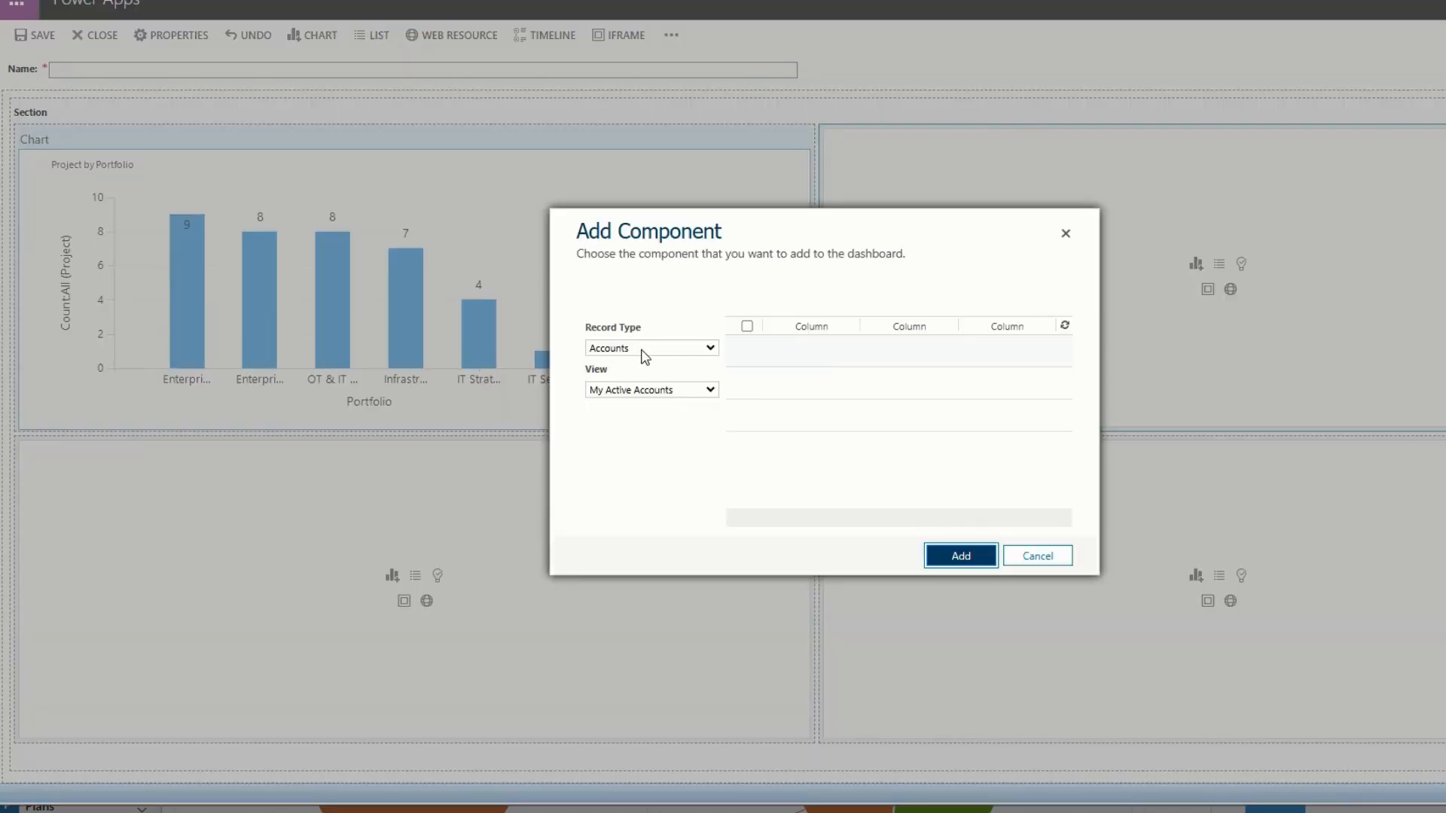
{"action": "left_click", "coordinate": [645, 348]}
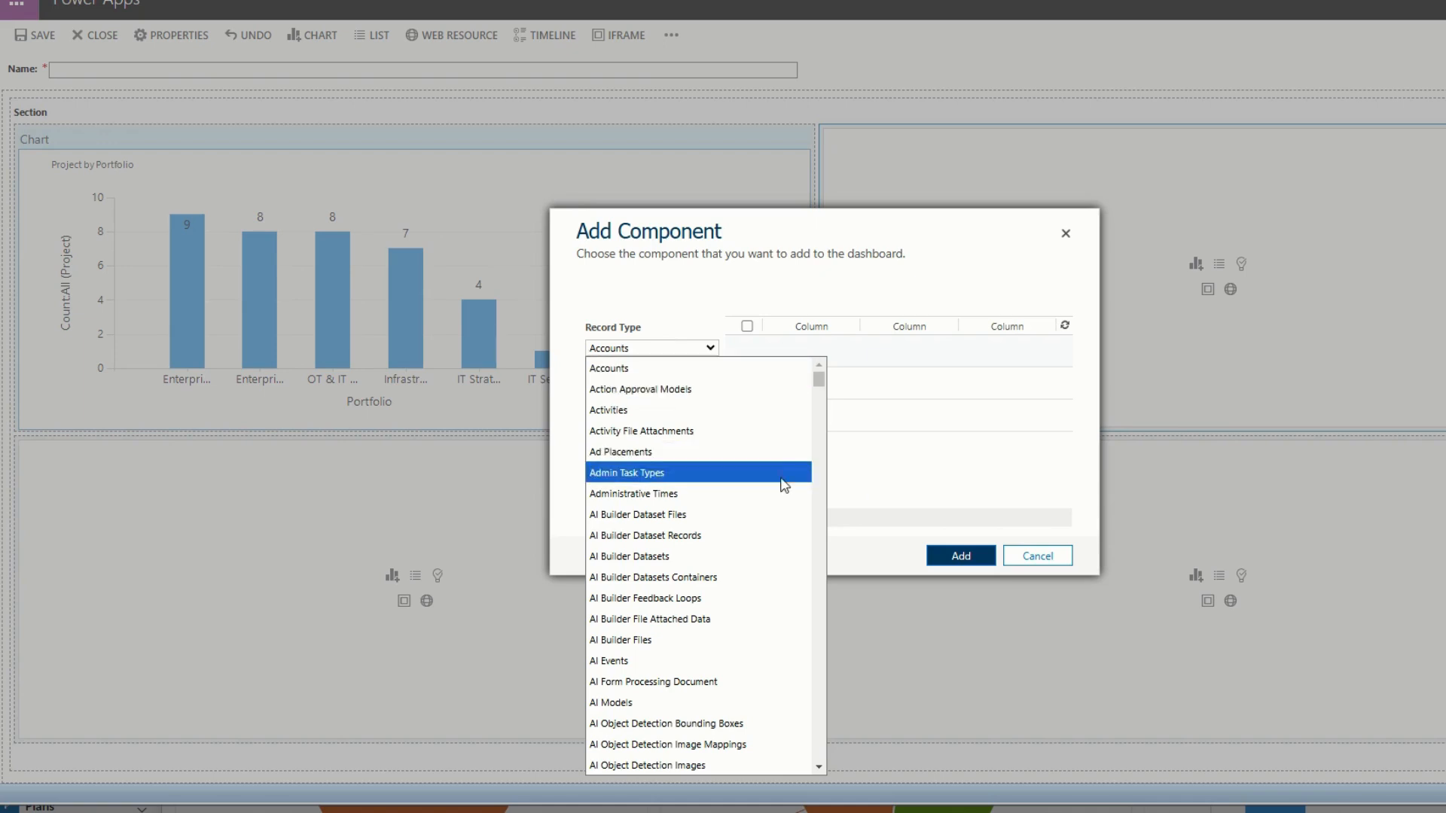
{"action": "left_click_drag", "start_coordinate": [819, 380], "coordinate": [830, 638]}
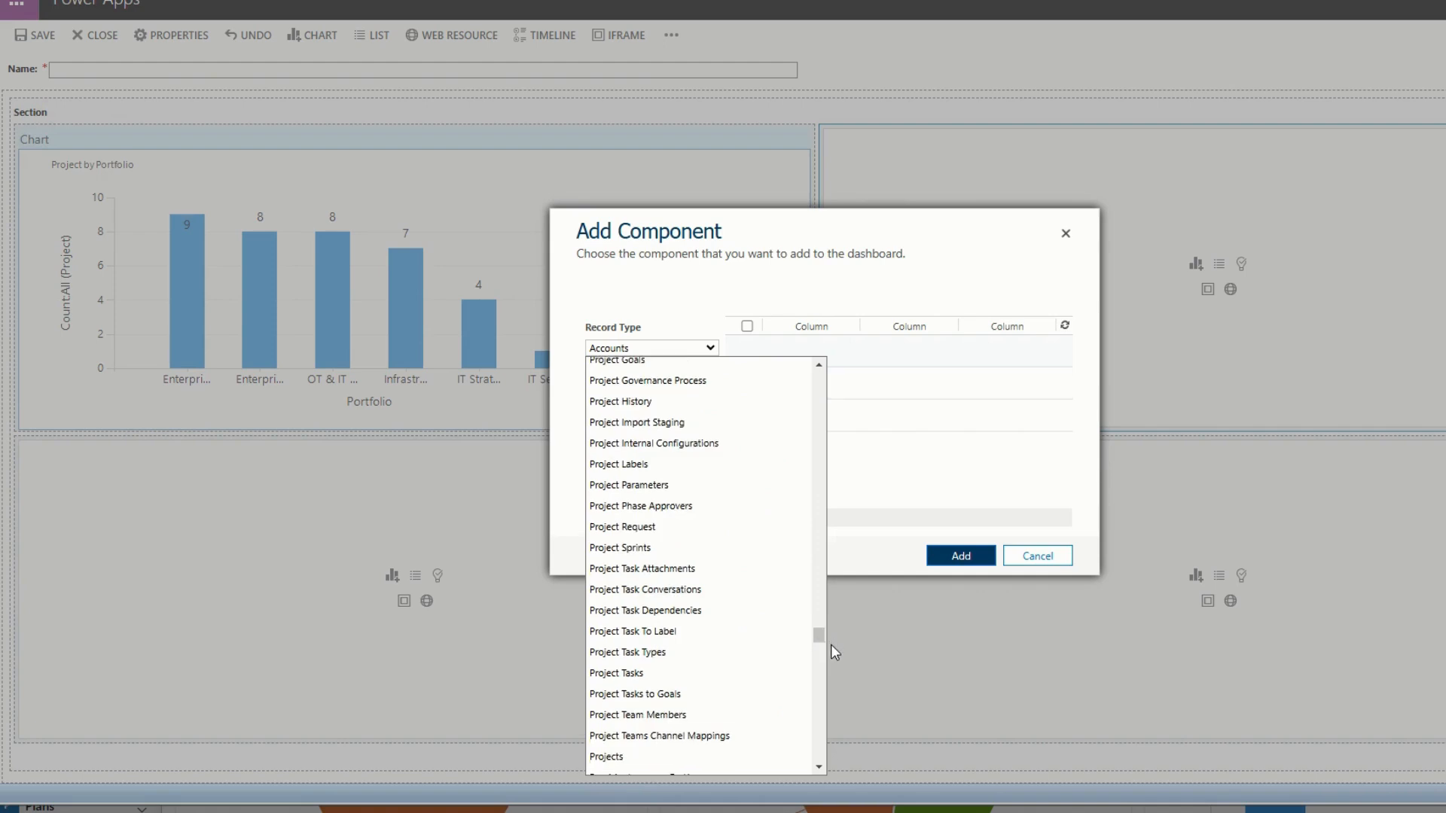
{"action": "left_click", "coordinate": [757, 673]}
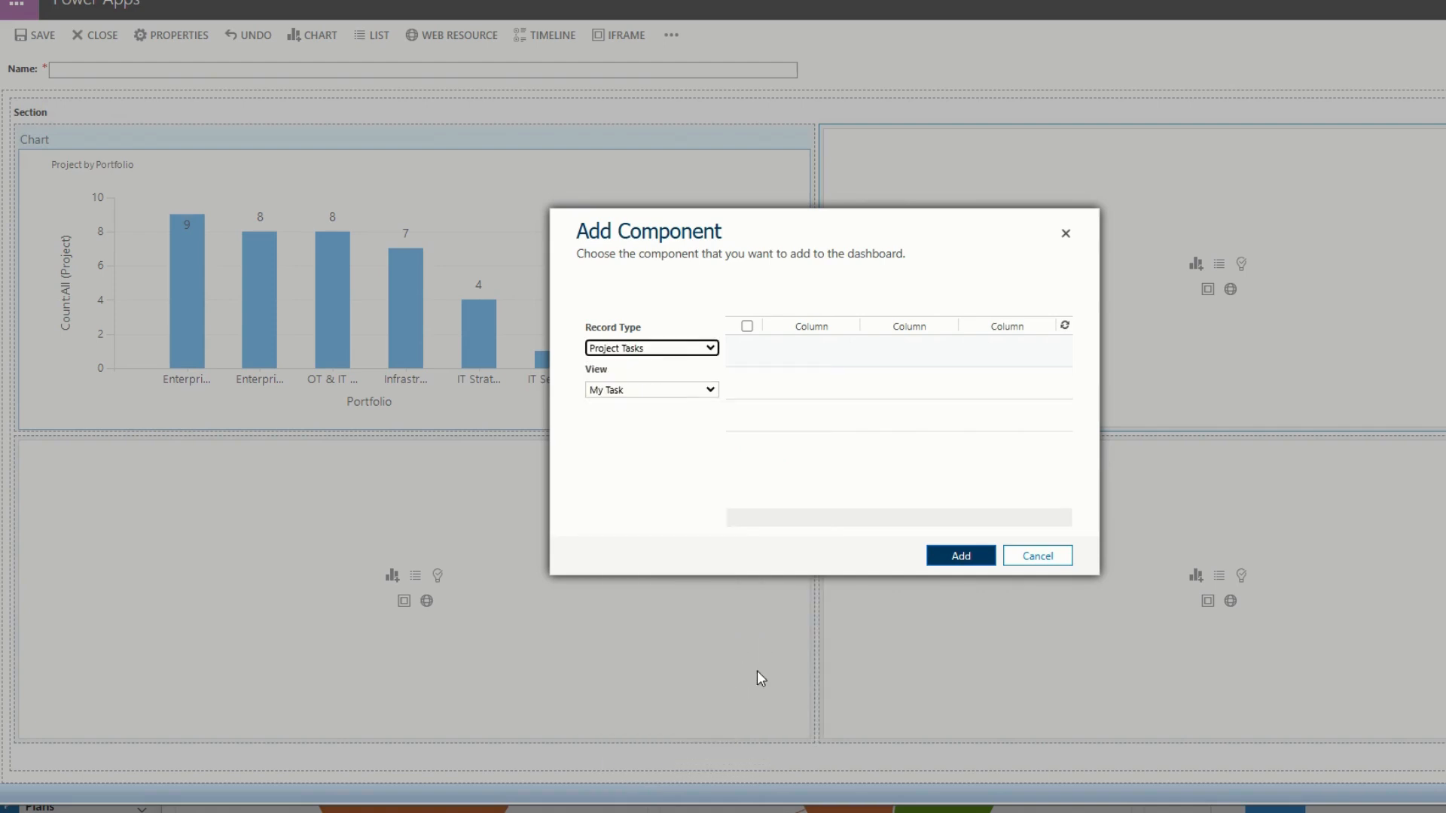
{"action": "left_click", "coordinate": [703, 390]}
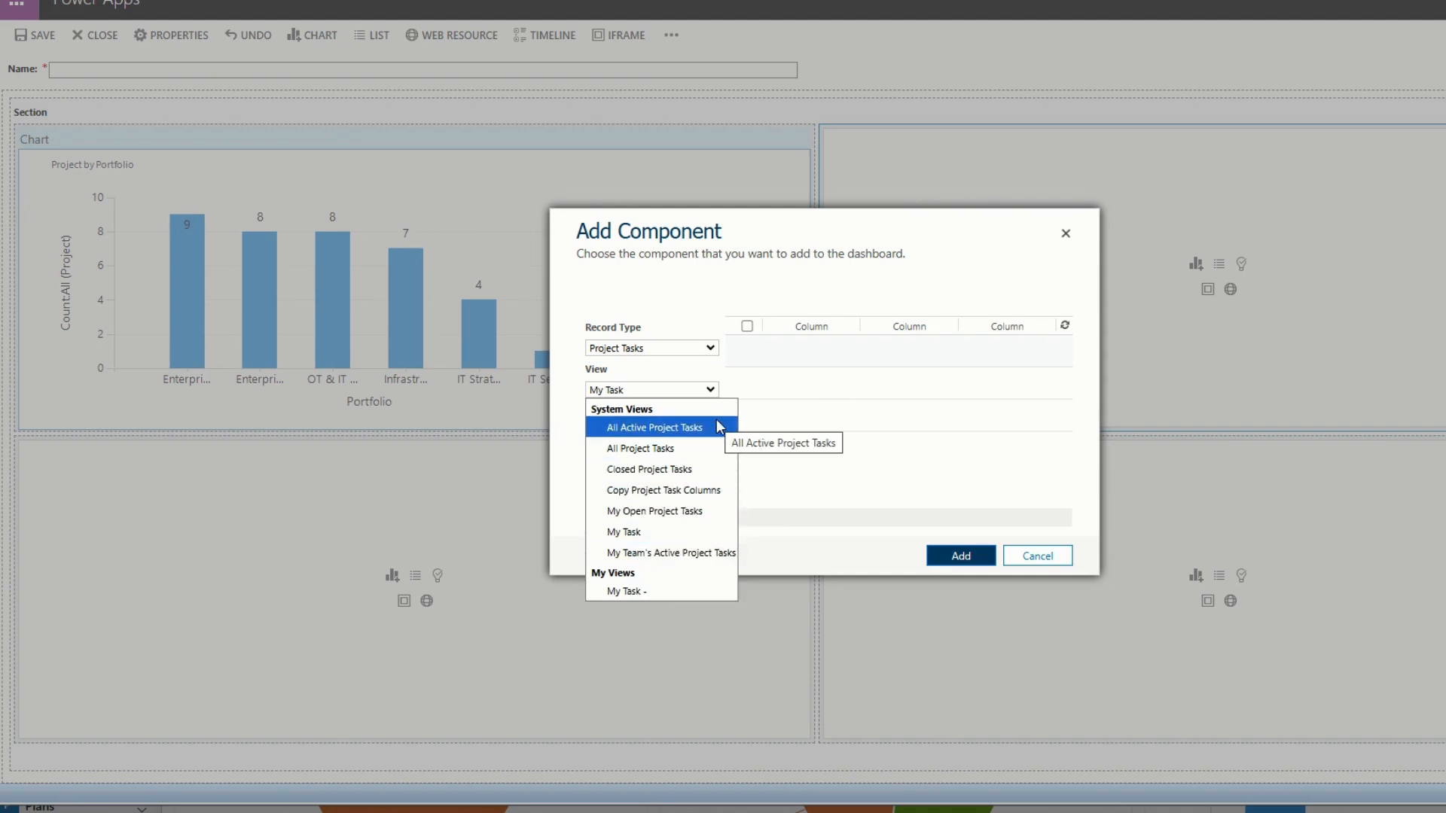
{"action": "left_click", "coordinate": [713, 538]}
{"action": "left_click", "coordinate": [952, 556]}
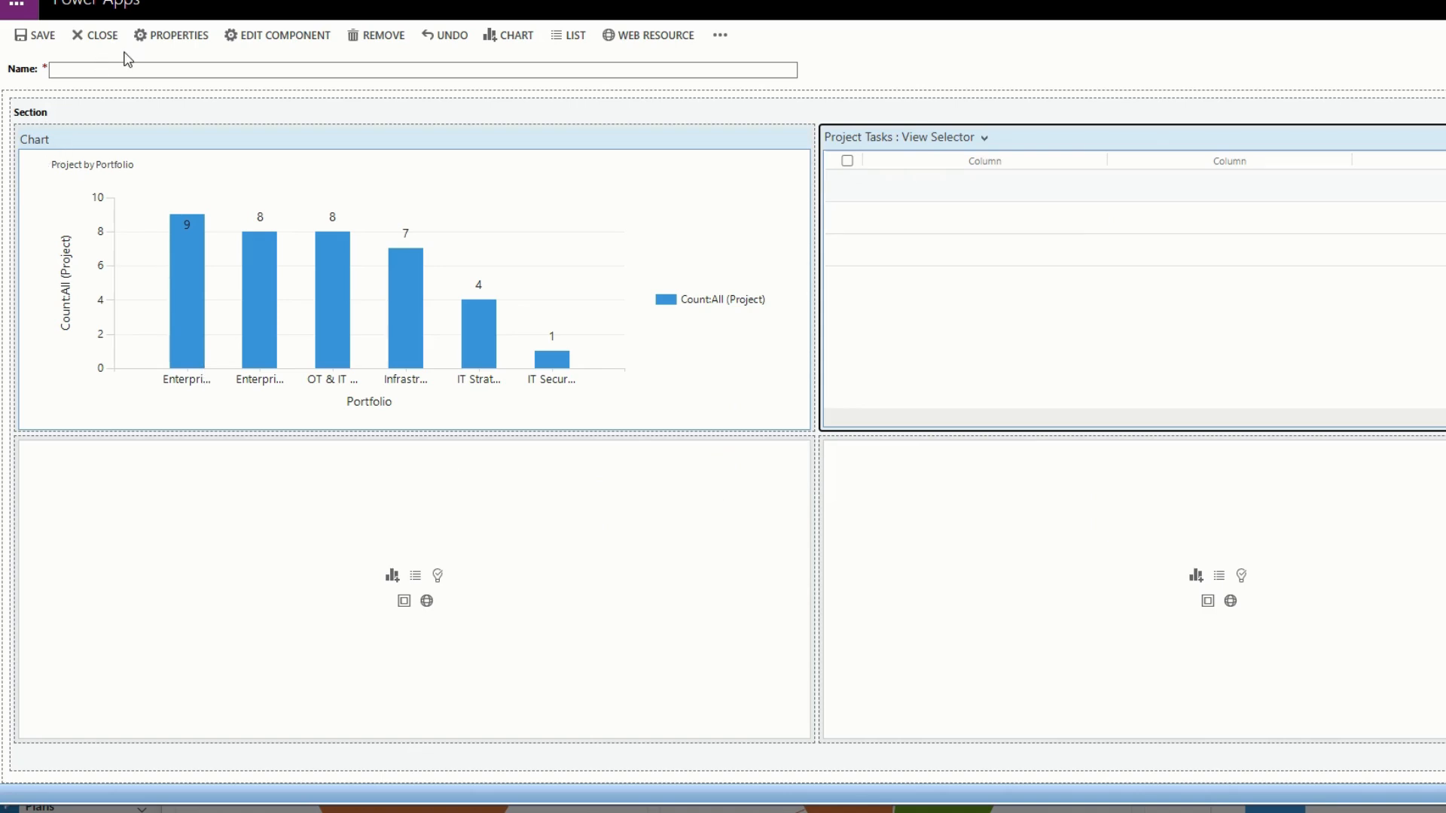
Add a Risk list with the All Risks view to the first cell of the bottom row.
{"action": "left_click", "coordinate": [290, 568]}
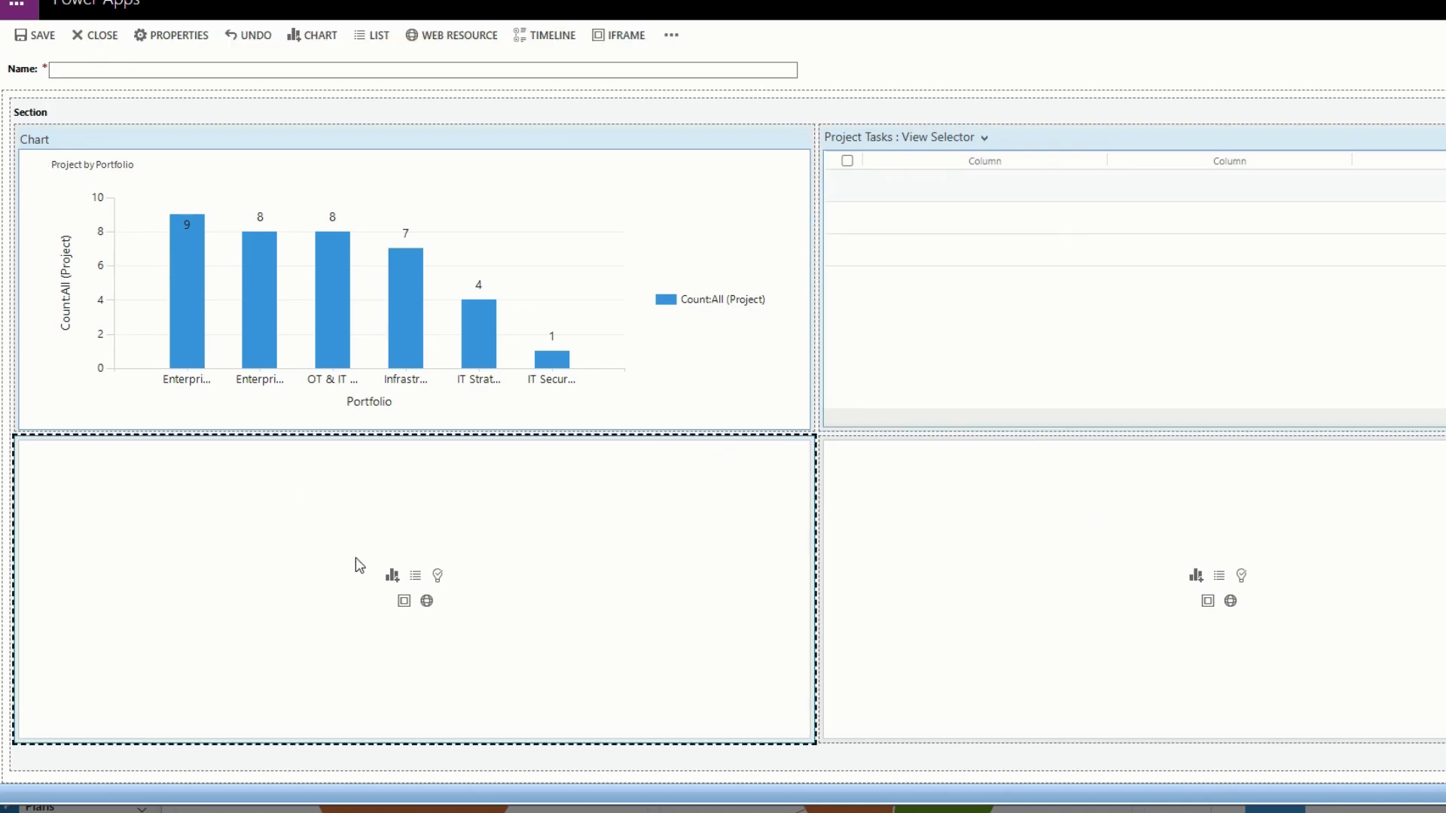
{"action": "left_click", "coordinate": [373, 35]}
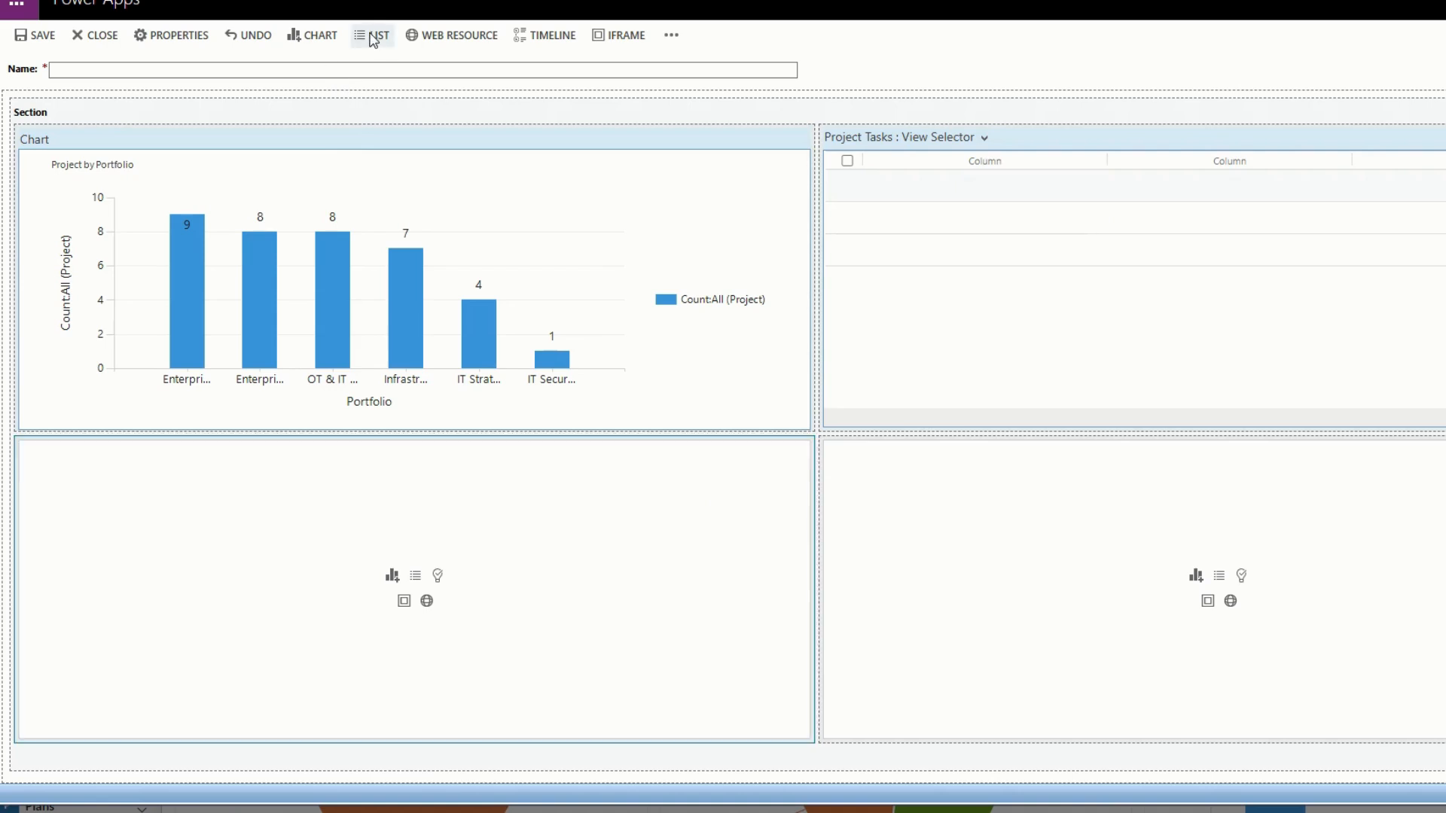
{"action": "left_click", "coordinate": [652, 350]}
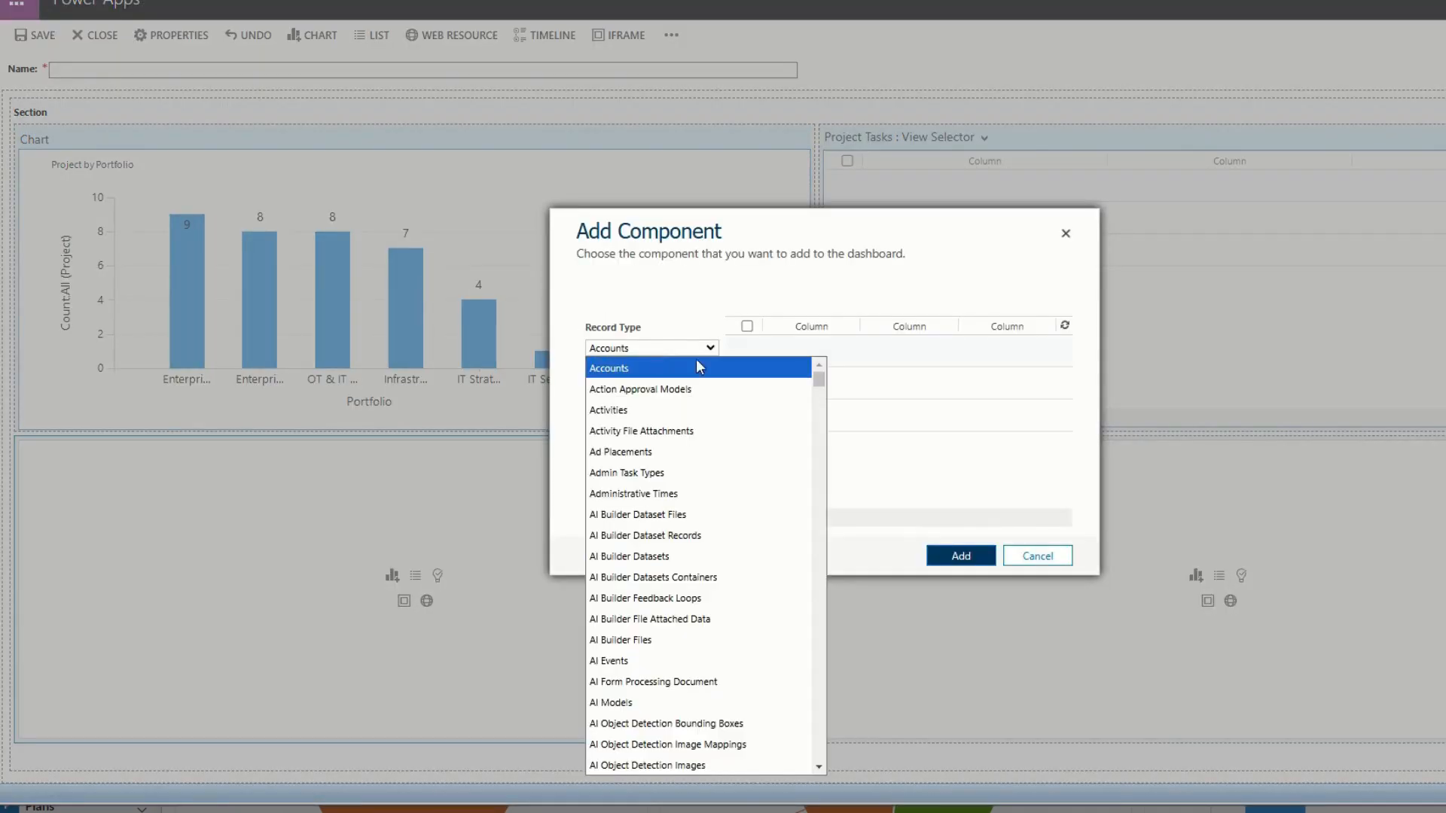
{"action": "left_click_drag", "start_coordinate": [820, 377], "coordinate": [829, 684]}
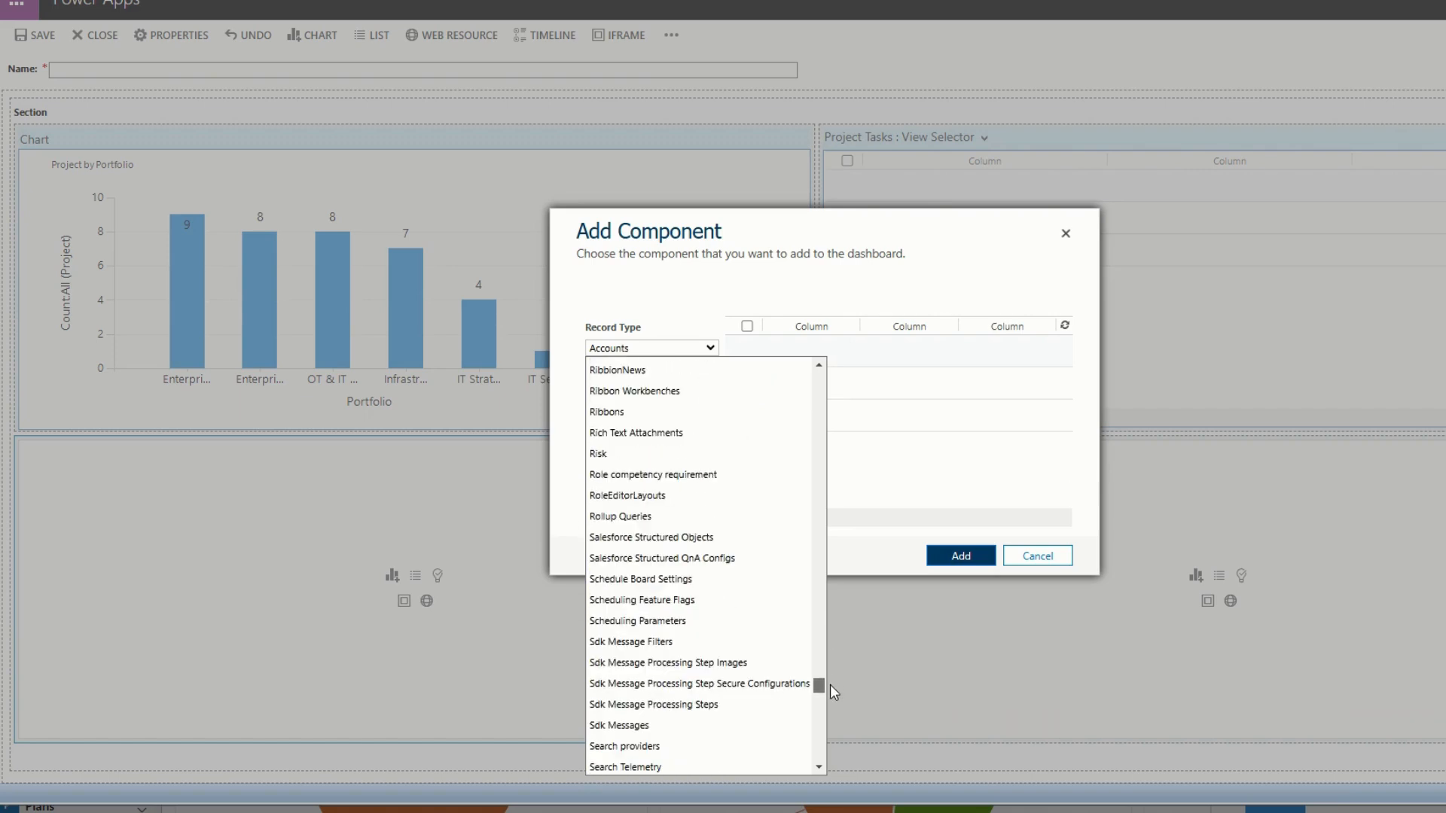
{"action": "left_click", "coordinate": [756, 454]}
{"action": "left_click", "coordinate": [682, 392]}
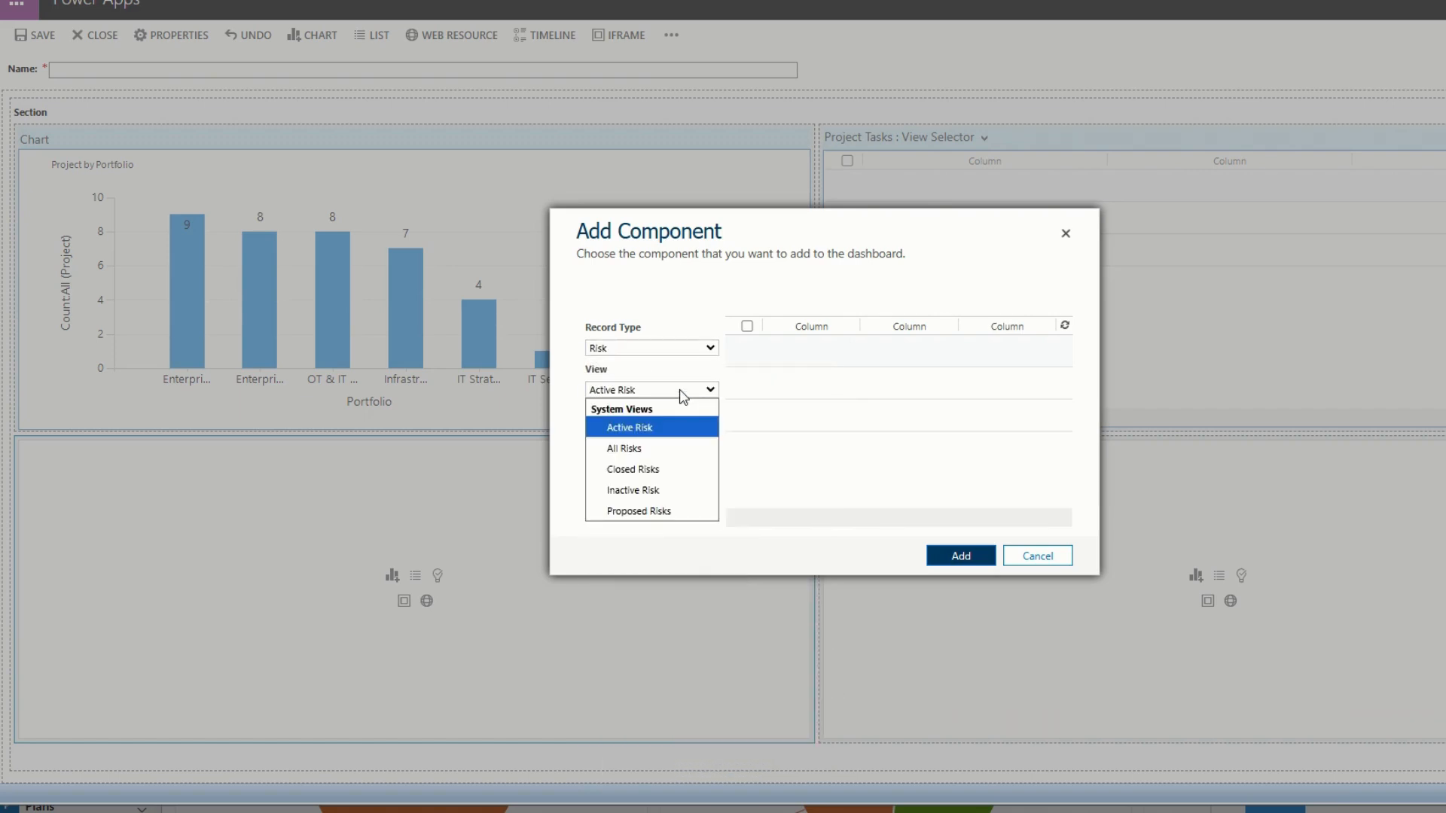
{"action": "left_click", "coordinate": [675, 449]}
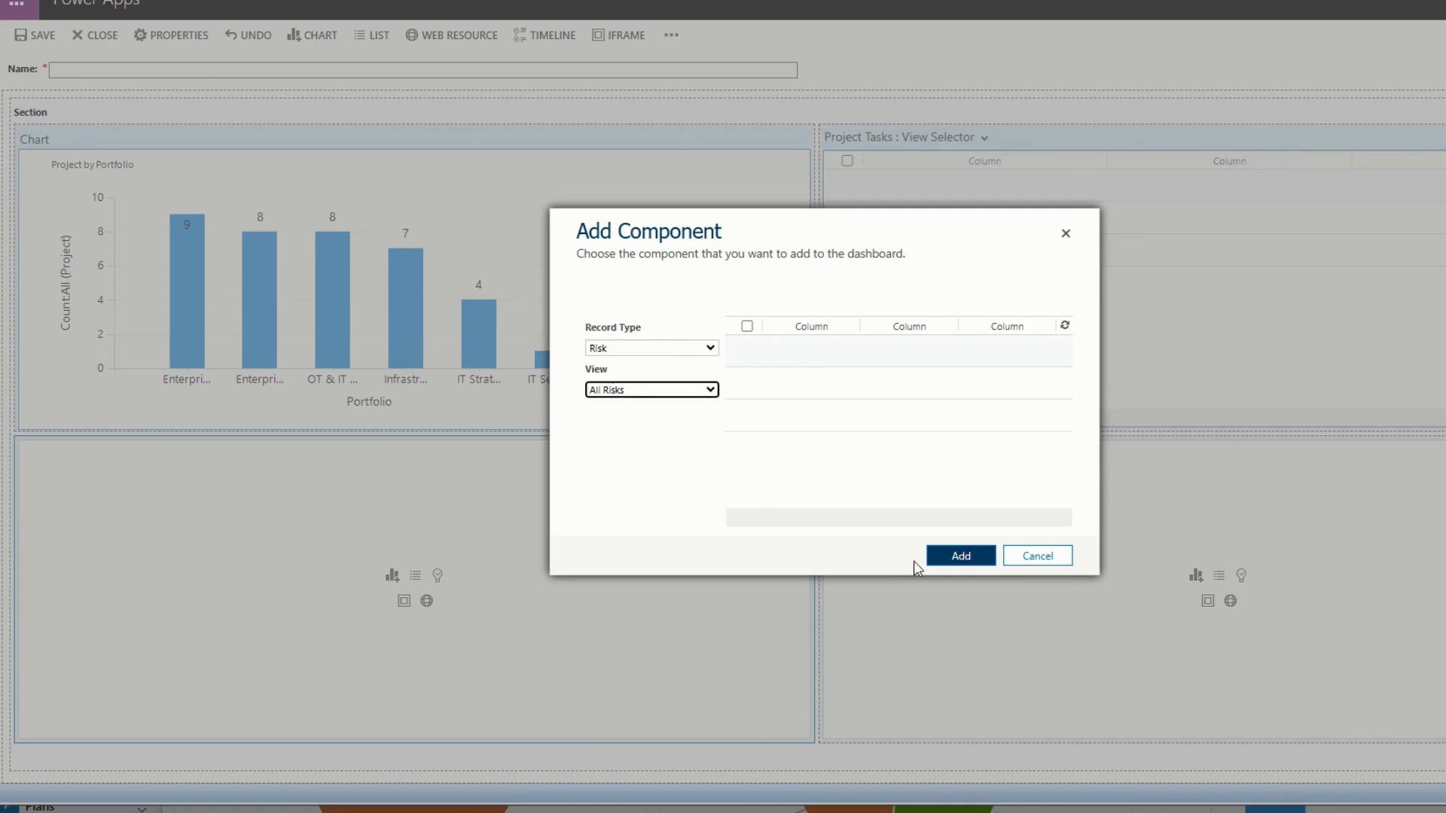
{"action": "left_click", "coordinate": [966, 562]}
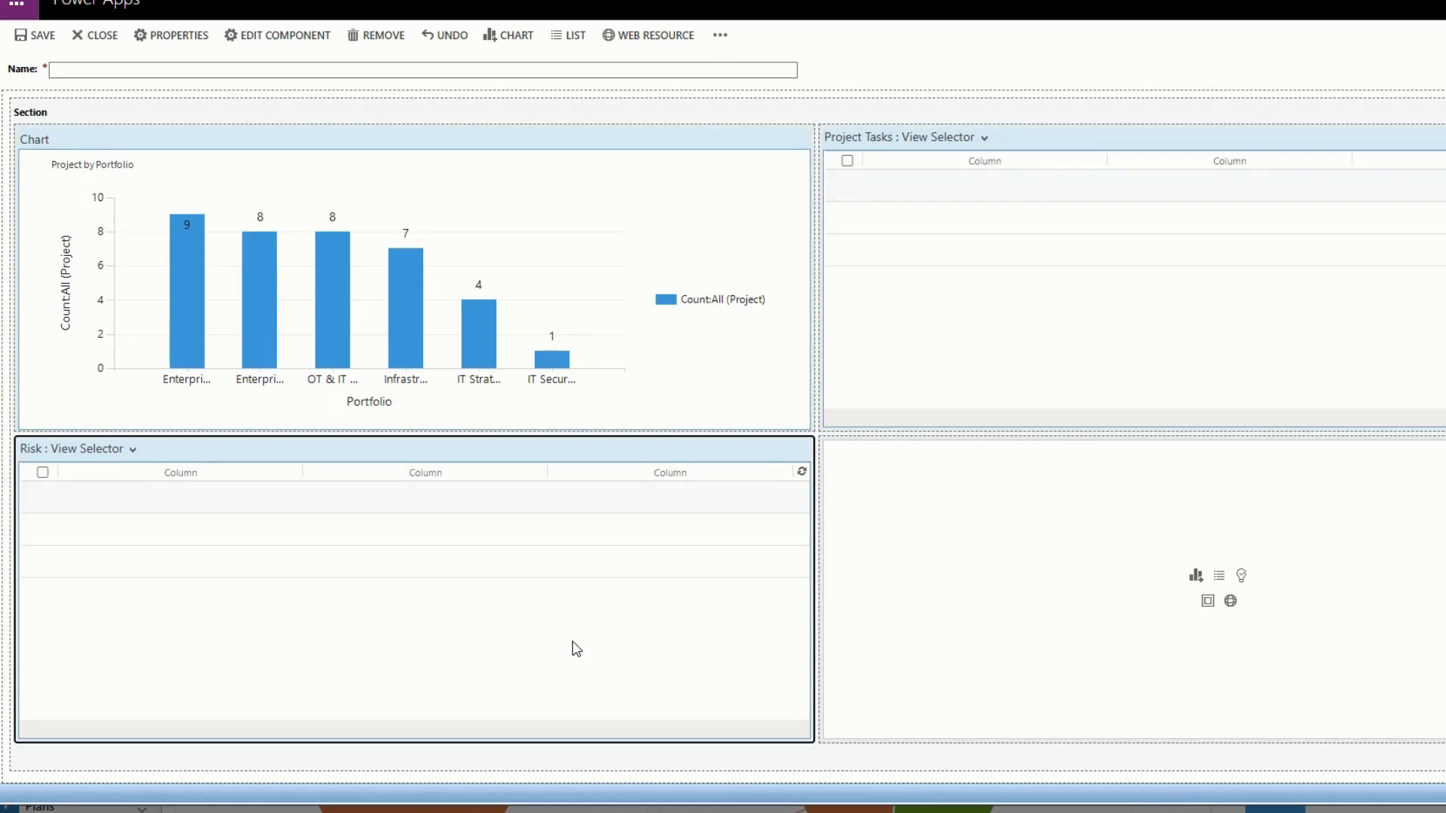
Add a Program by Overall Health chart for the Program record type with the Active Program view to the second cell of the bottom row.
{"action": "left_click", "coordinate": [1059, 533]}
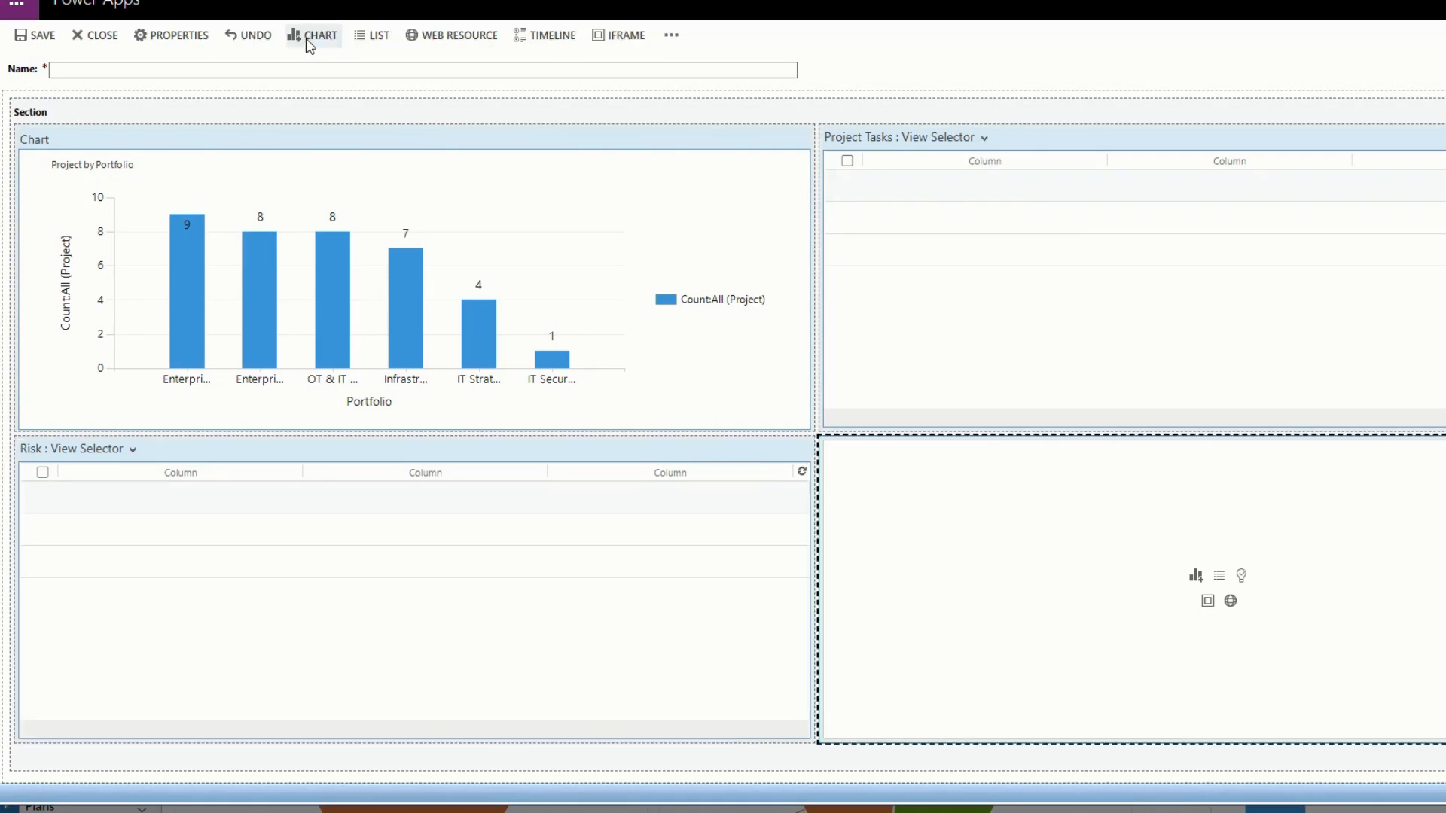
{"action": "left_click", "coordinate": [309, 41]}
{"action": "left_click", "coordinate": [654, 347]}
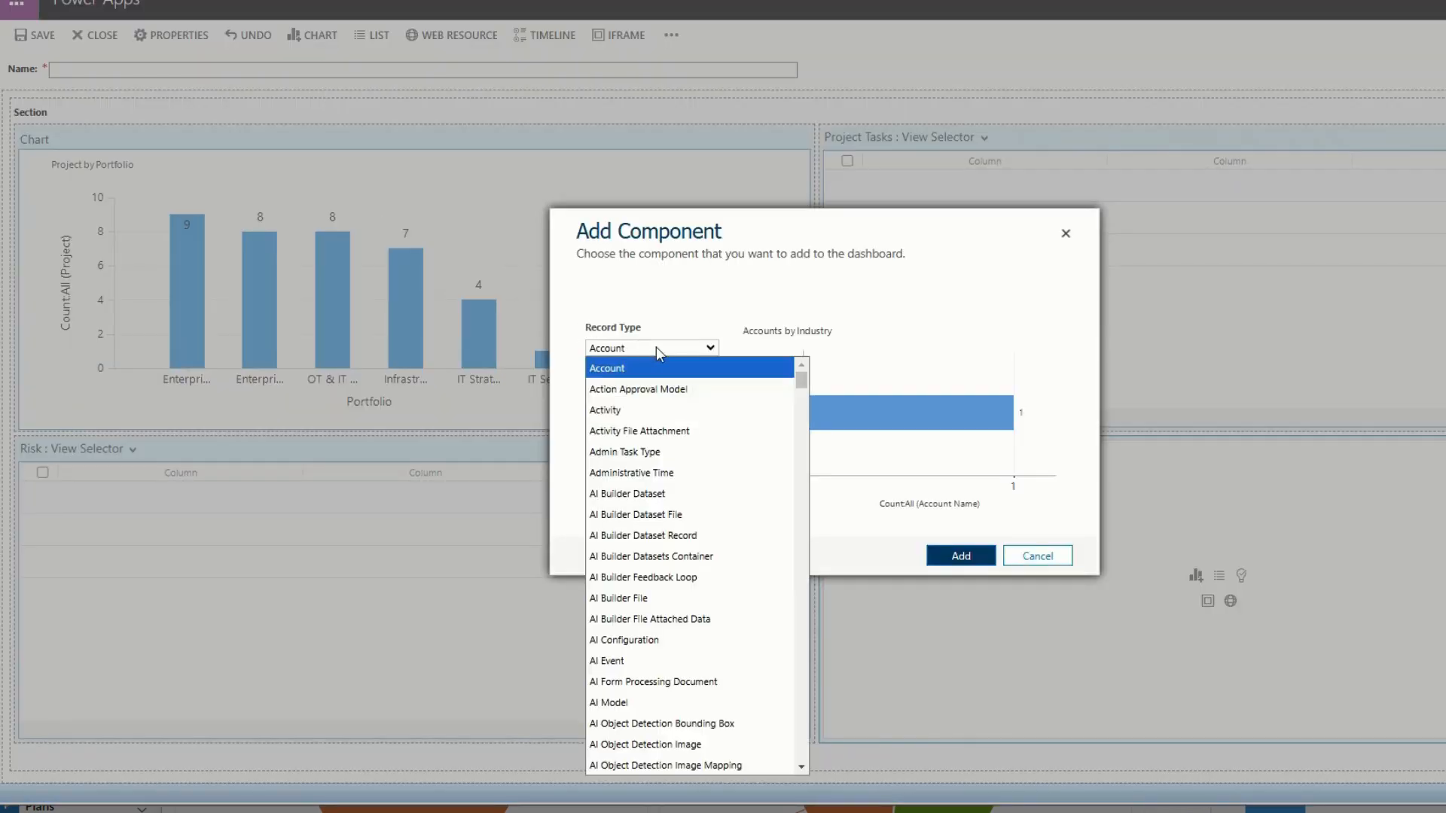
{"action": "mouse_move", "coordinate": [801, 383]}
{"action": "left_mouse_down"}
{"action": "mouse_move", "coordinate": [807, 714]}
{"action": "mouse_move", "coordinate": [811, 636]}
{"action": "left_mouse_up"}
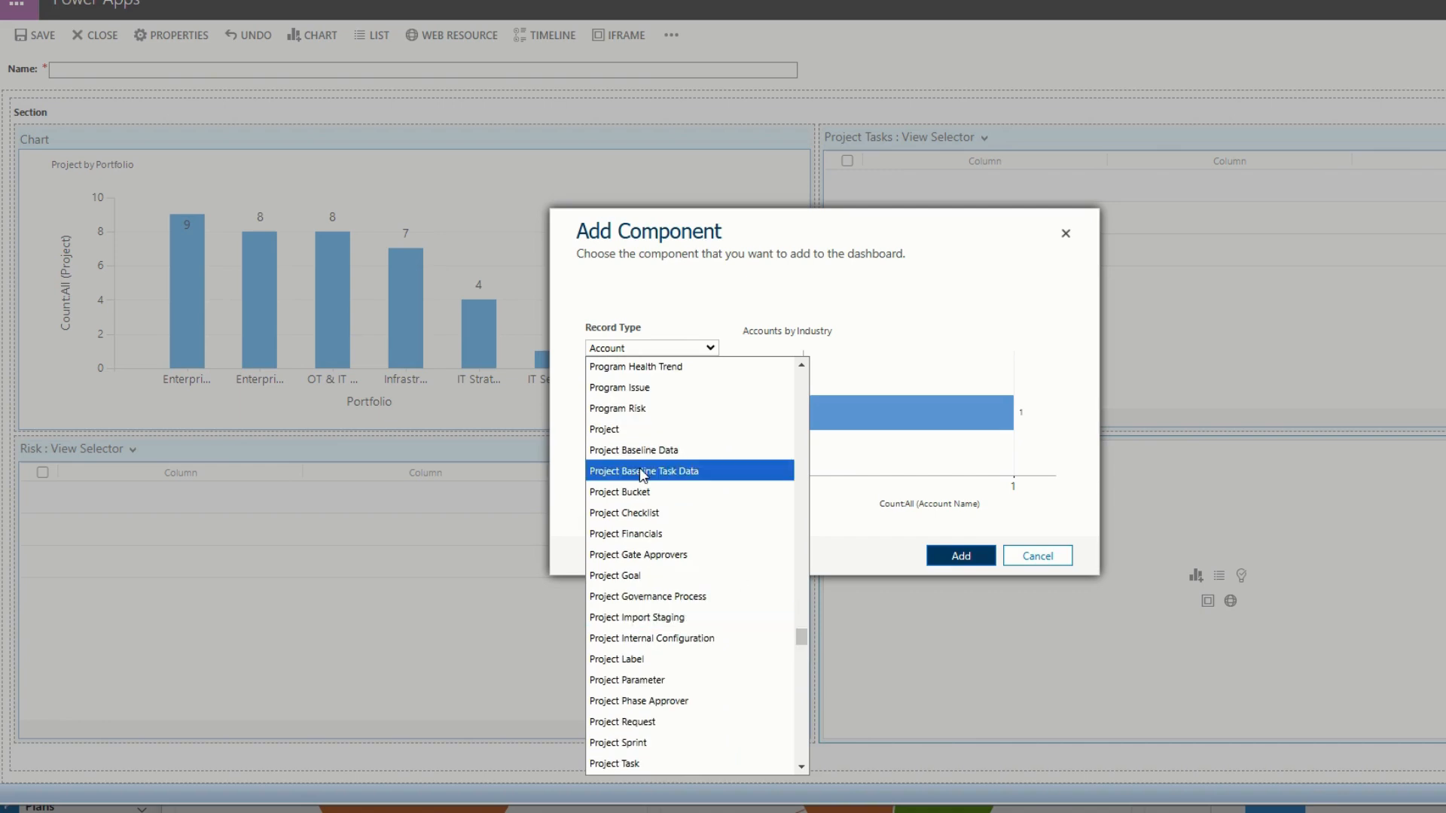
{"action": "scroll", "coordinate": [693, 452], "scroll_direction": "up", "scroll_amount": 3}
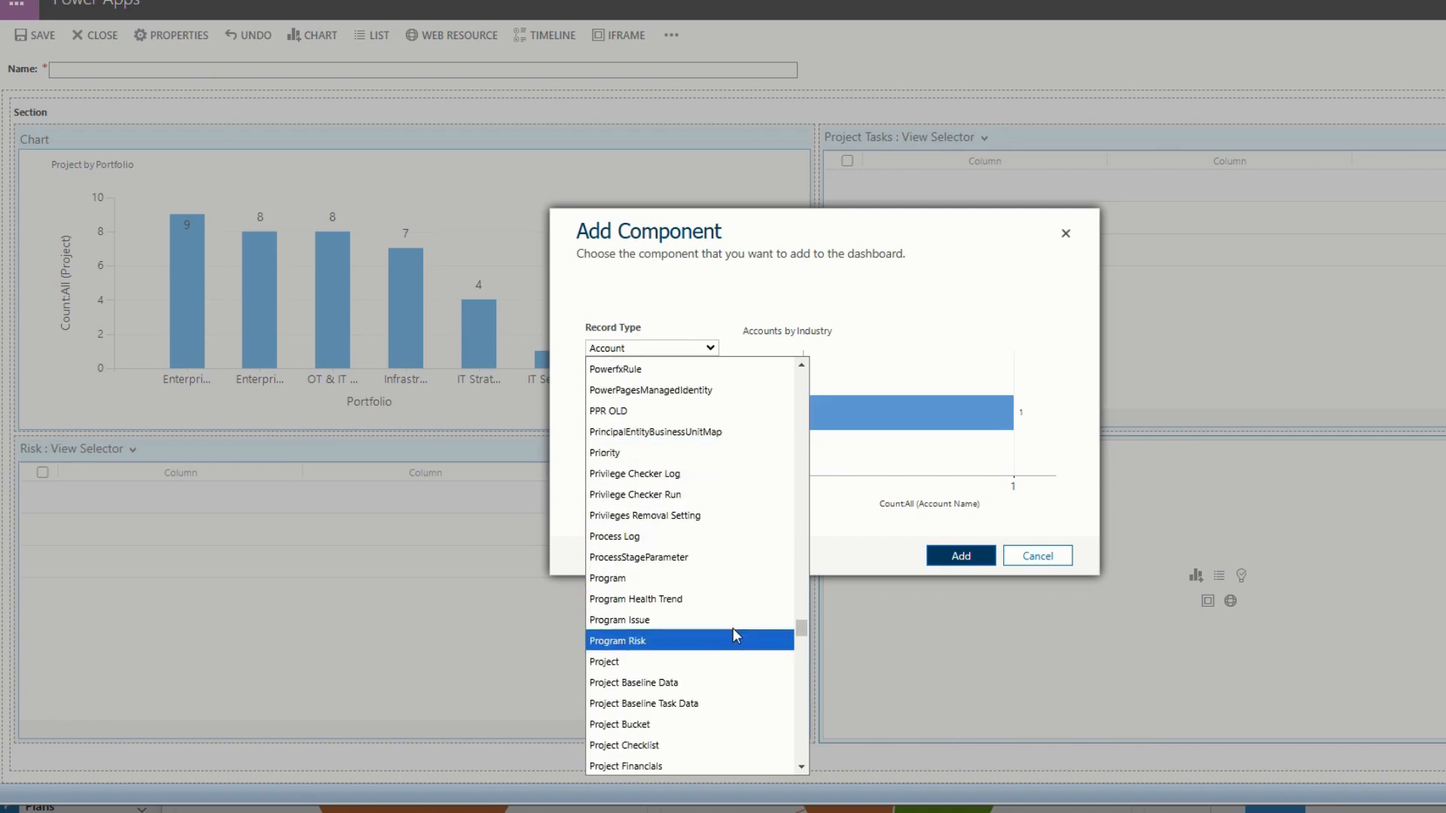
{"action": "left_click", "coordinate": [735, 580]}
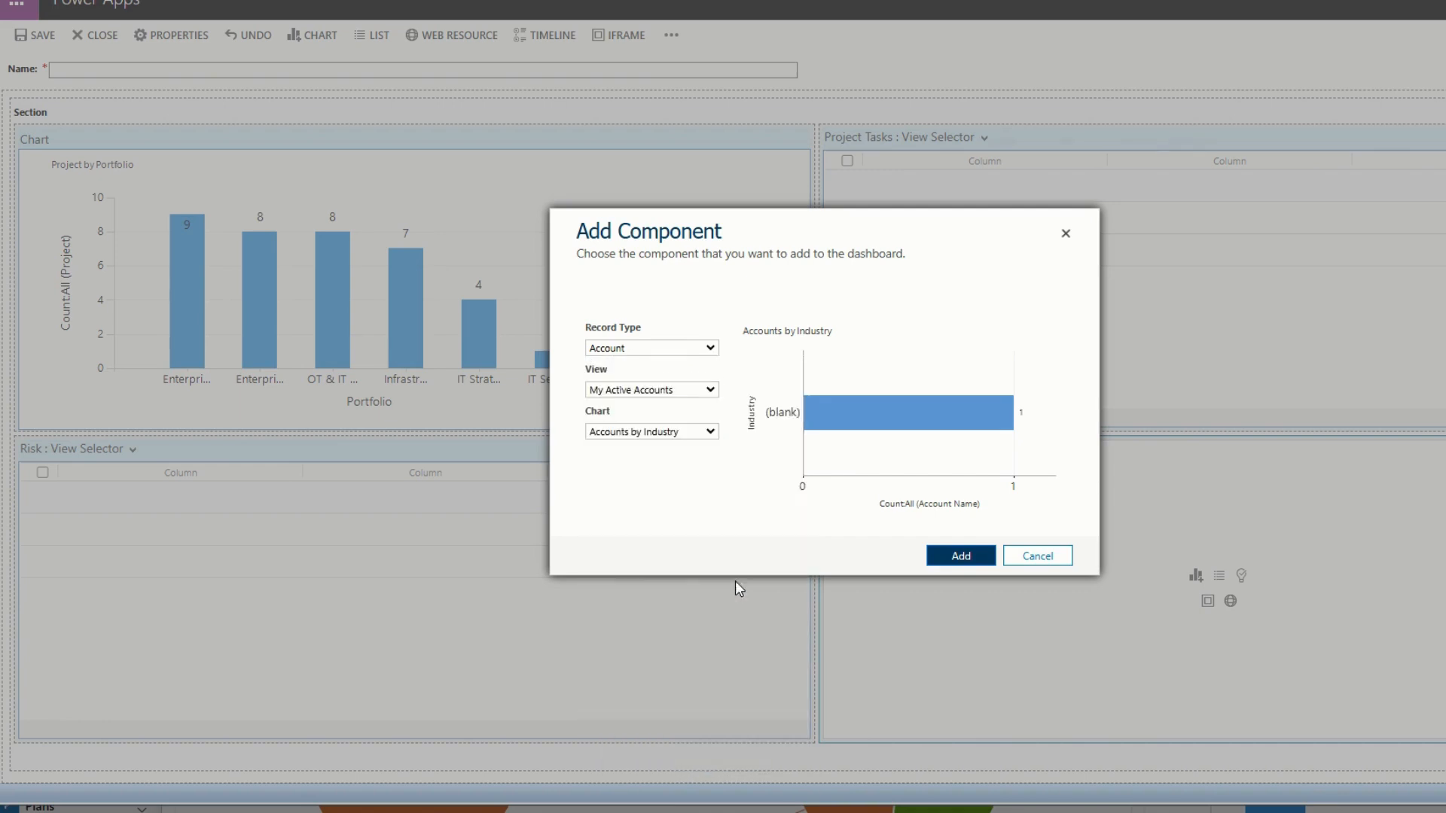
{"action": "left_click", "coordinate": [665, 394]}
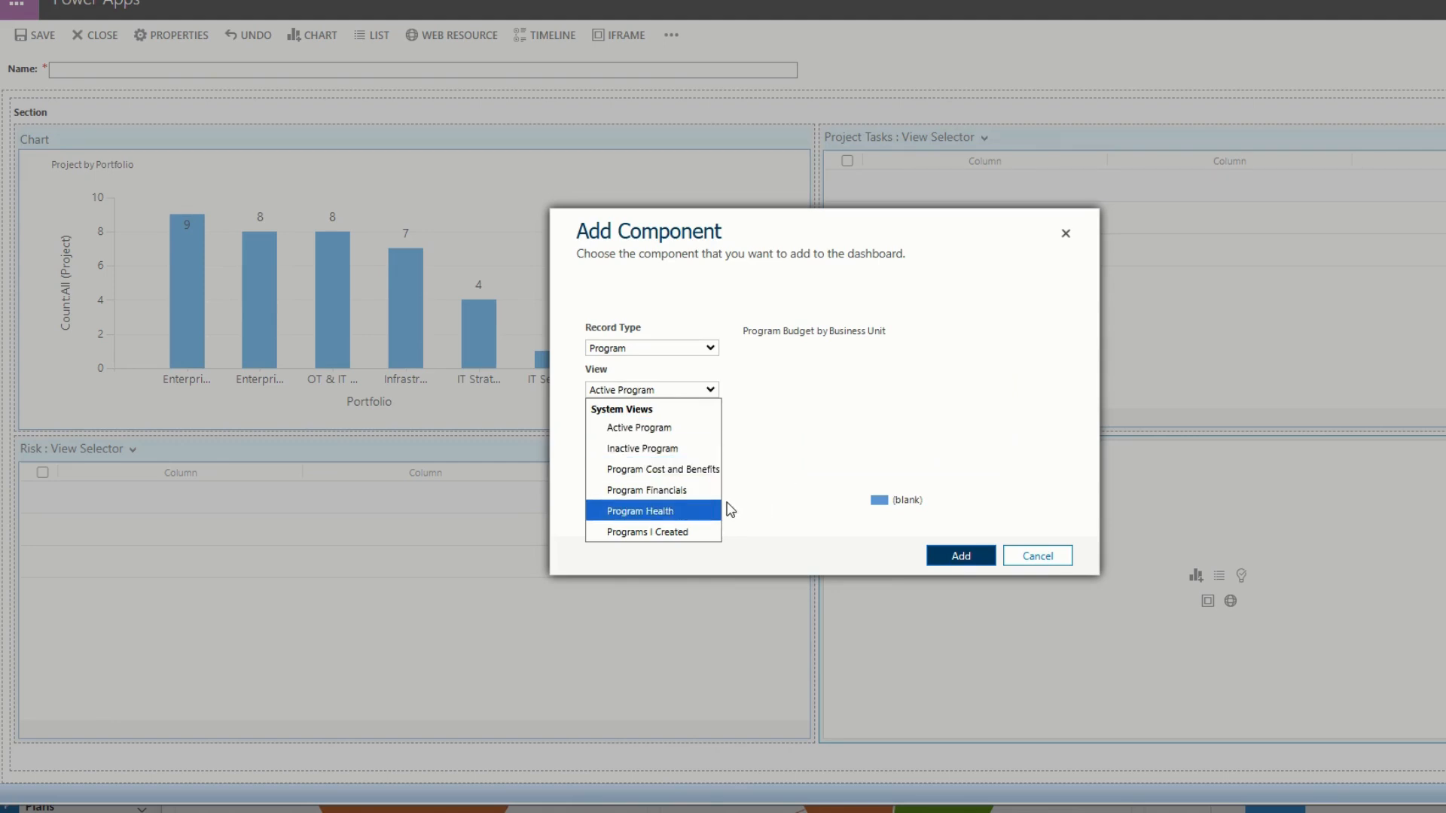
{"action": "left_click", "coordinate": [637, 428]}
{"action": "left_click", "coordinate": [640, 432]}
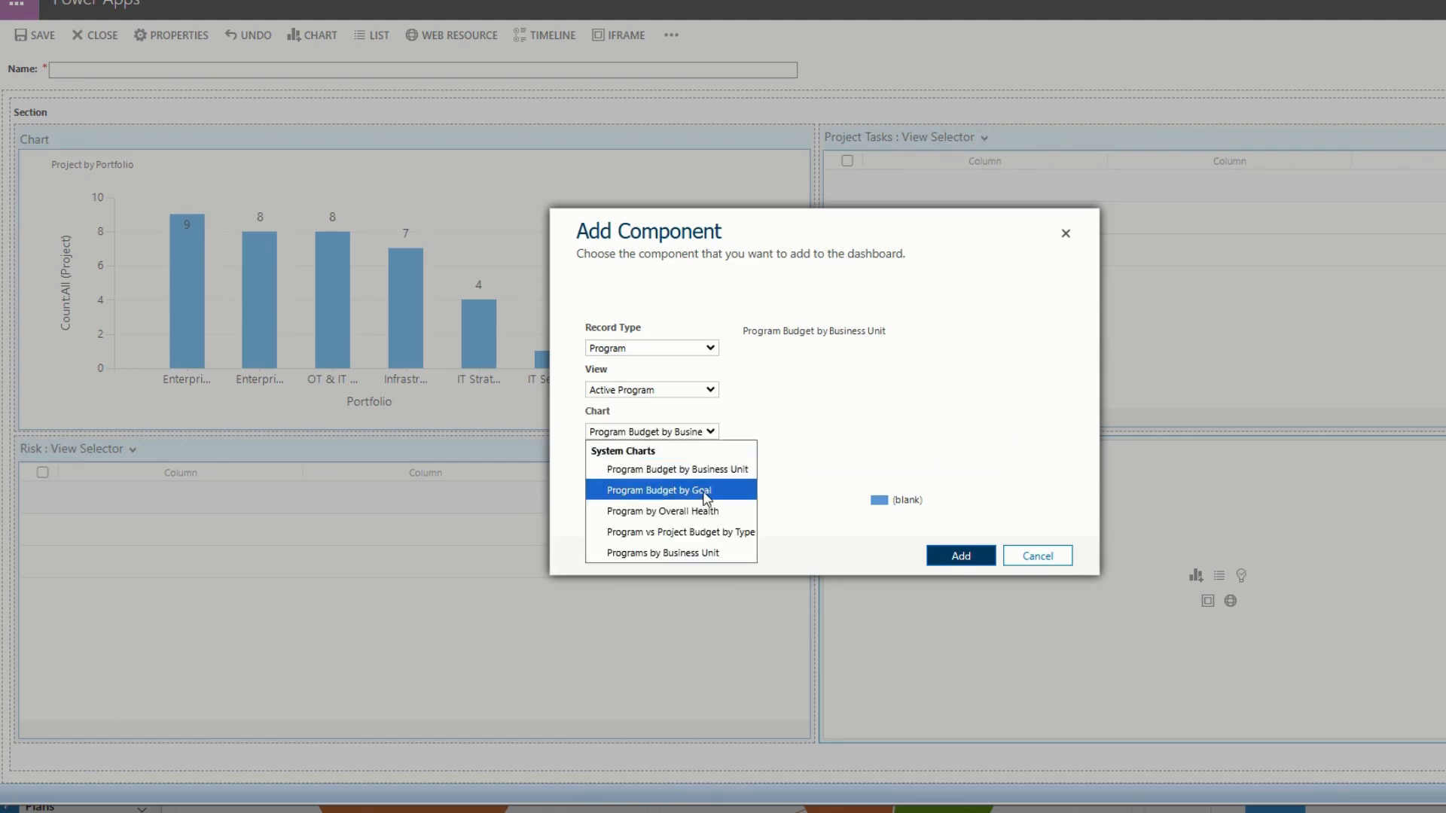
{"action": "left_click", "coordinate": [706, 495]}
{"action": "left_click", "coordinate": [689, 432]}
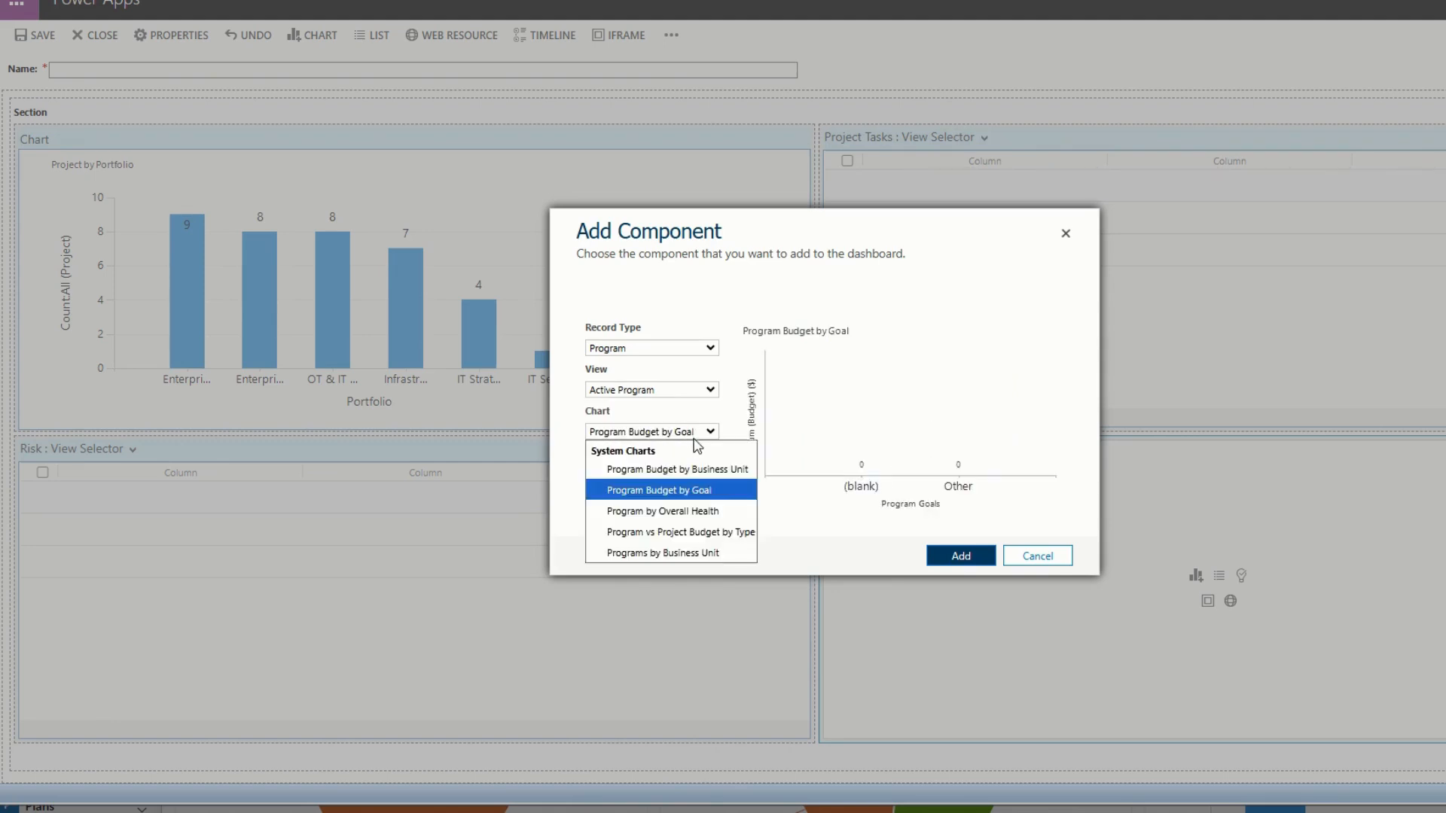
{"action": "left_click", "coordinate": [712, 512]}
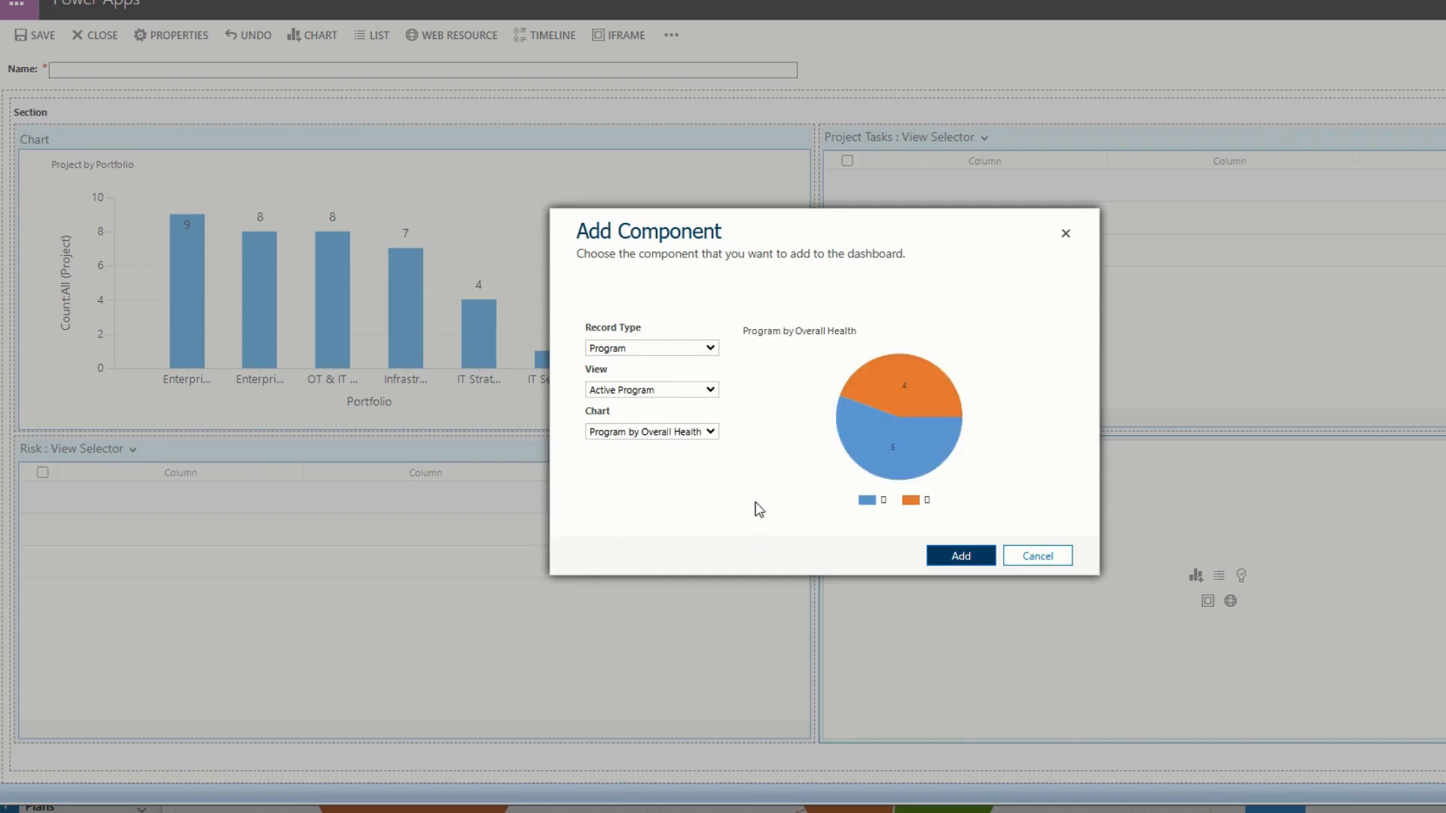
{"action": "left_click", "coordinate": [958, 557]}
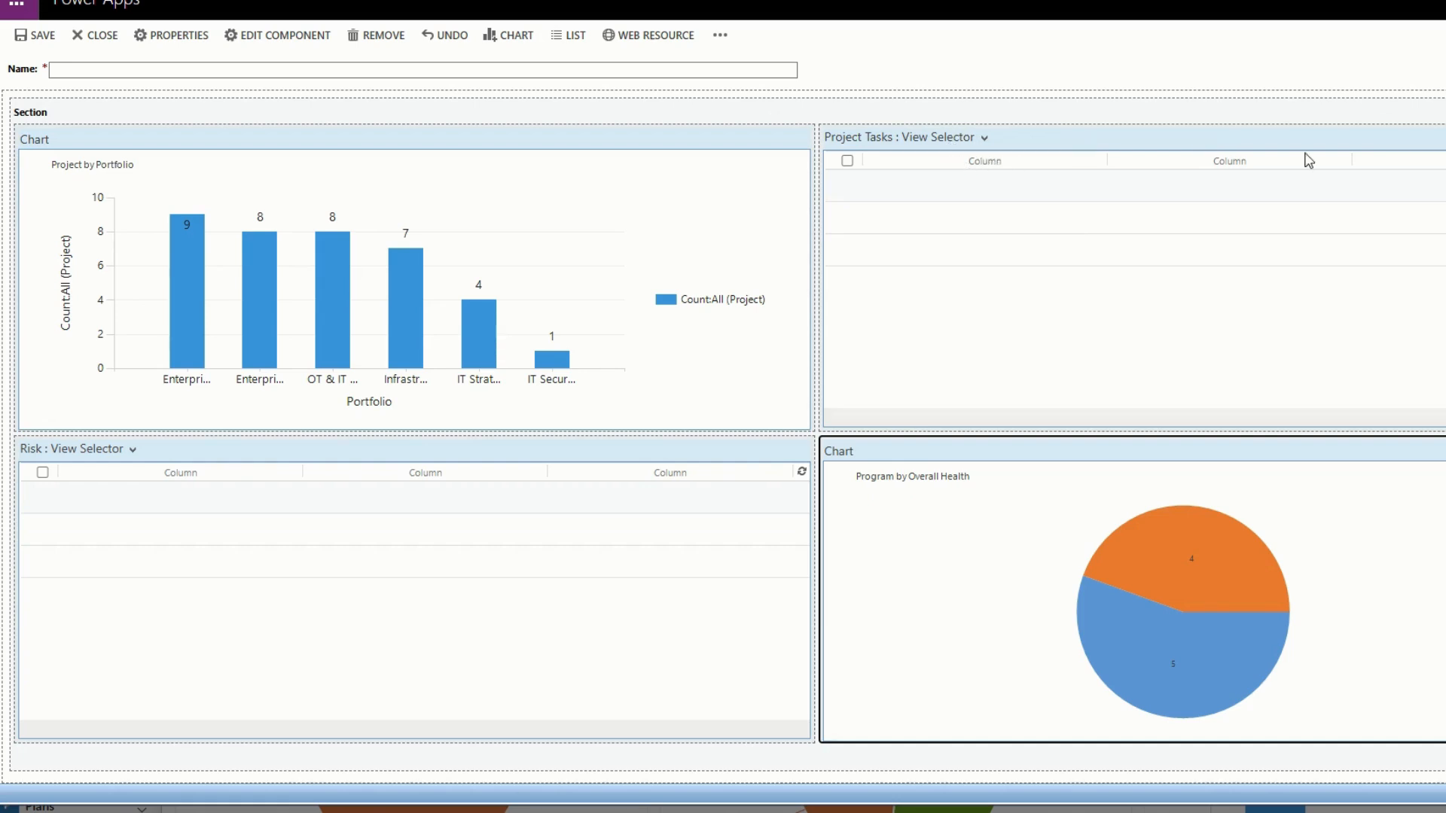
Name the dashboard with the owner's first name followed by "Custom Dashboard 1", and save and close it.
{"action": "left_click", "coordinate": [143, 71]}
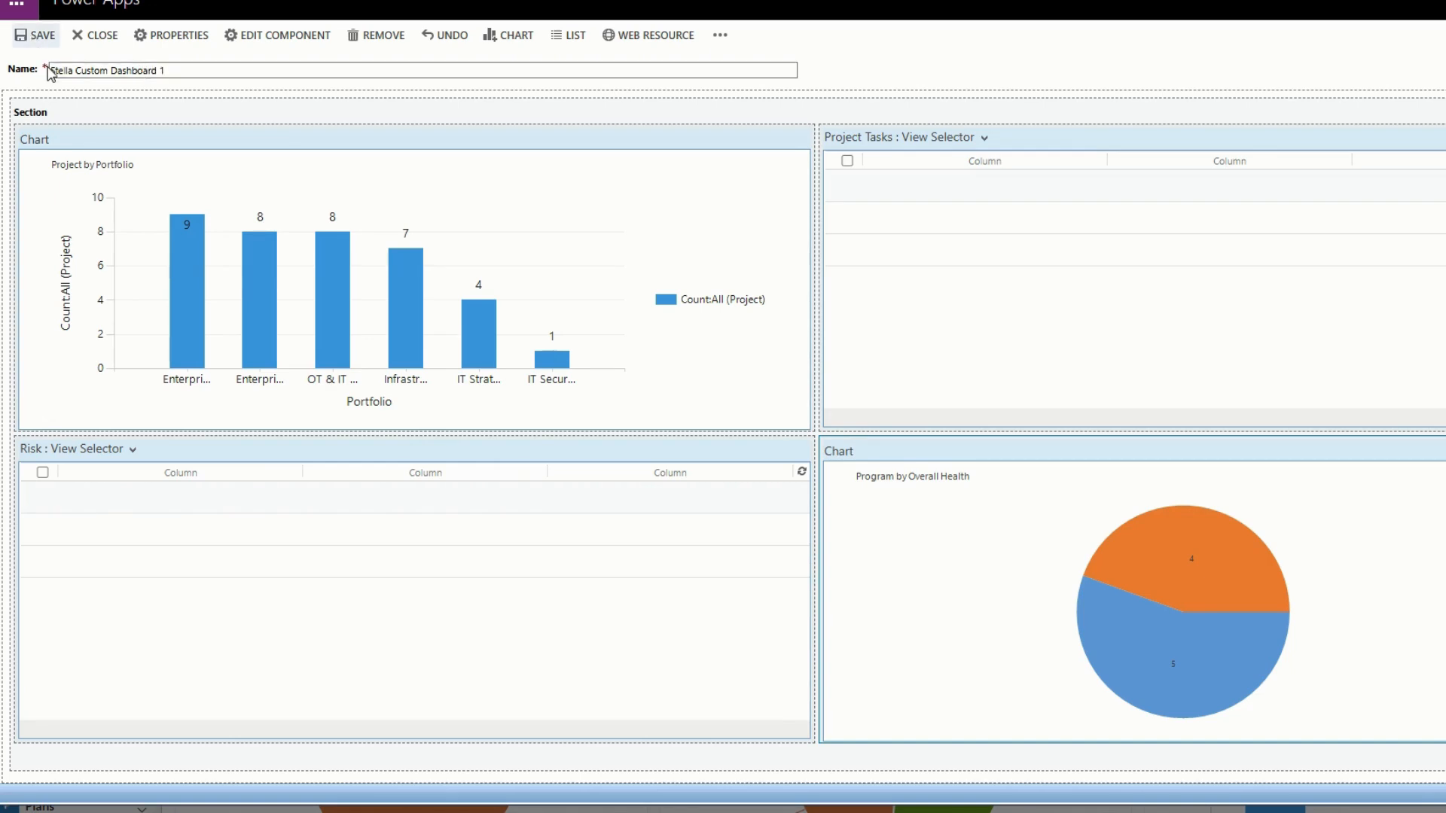
{"action": "left_click", "coordinate": [92, 38]}
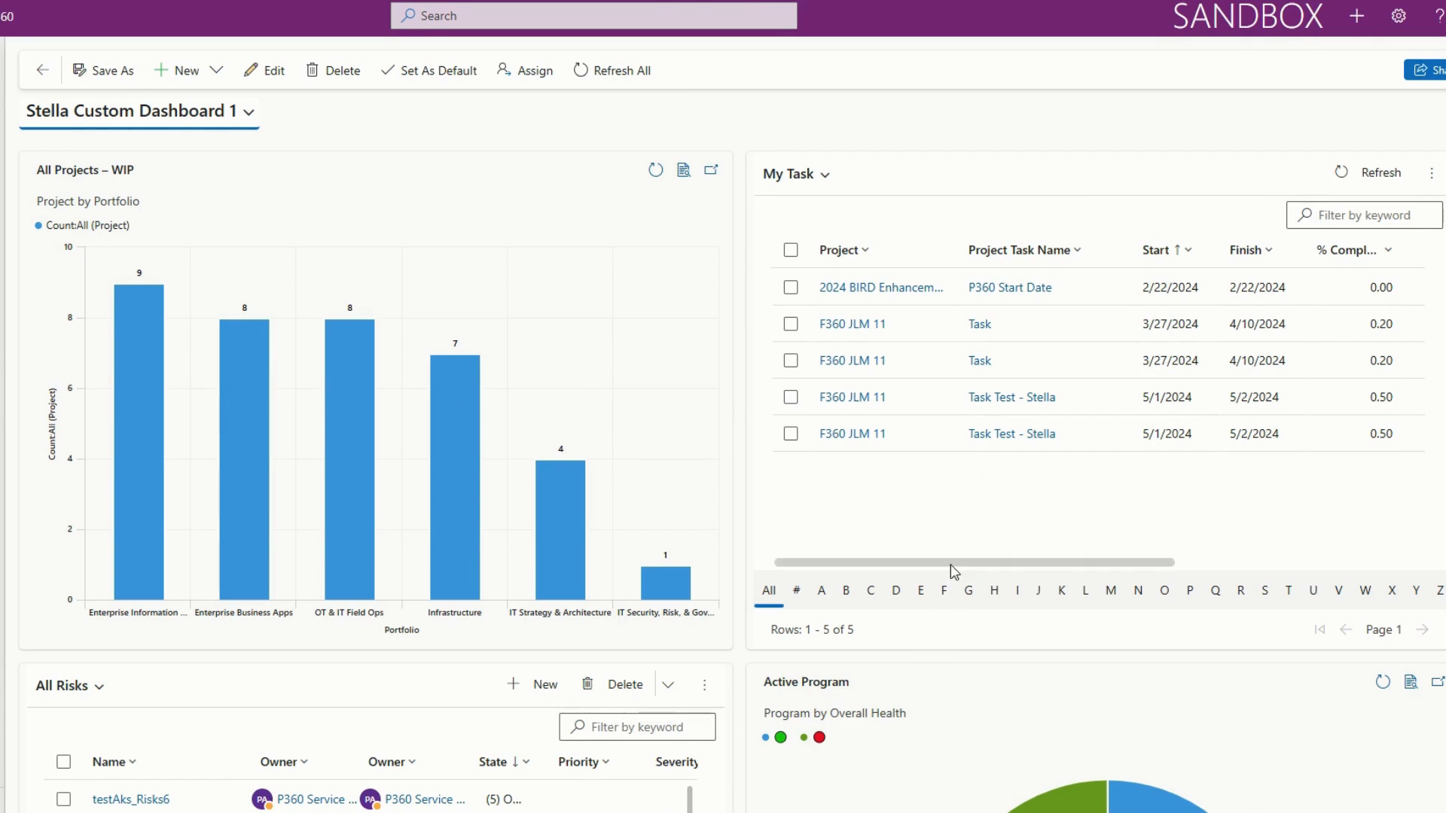
Examine the dashboard's My Task list and the drill-down attributes offered for the Program by Overall Health chart.
{"action": "mouse_move", "coordinate": [956, 563]}
{"action": "left_mouse_down"}
{"action": "mouse_move", "coordinate": [1230, 557]}
{"action": "mouse_move", "coordinate": [941, 562]}
{"action": "left_mouse_up"}
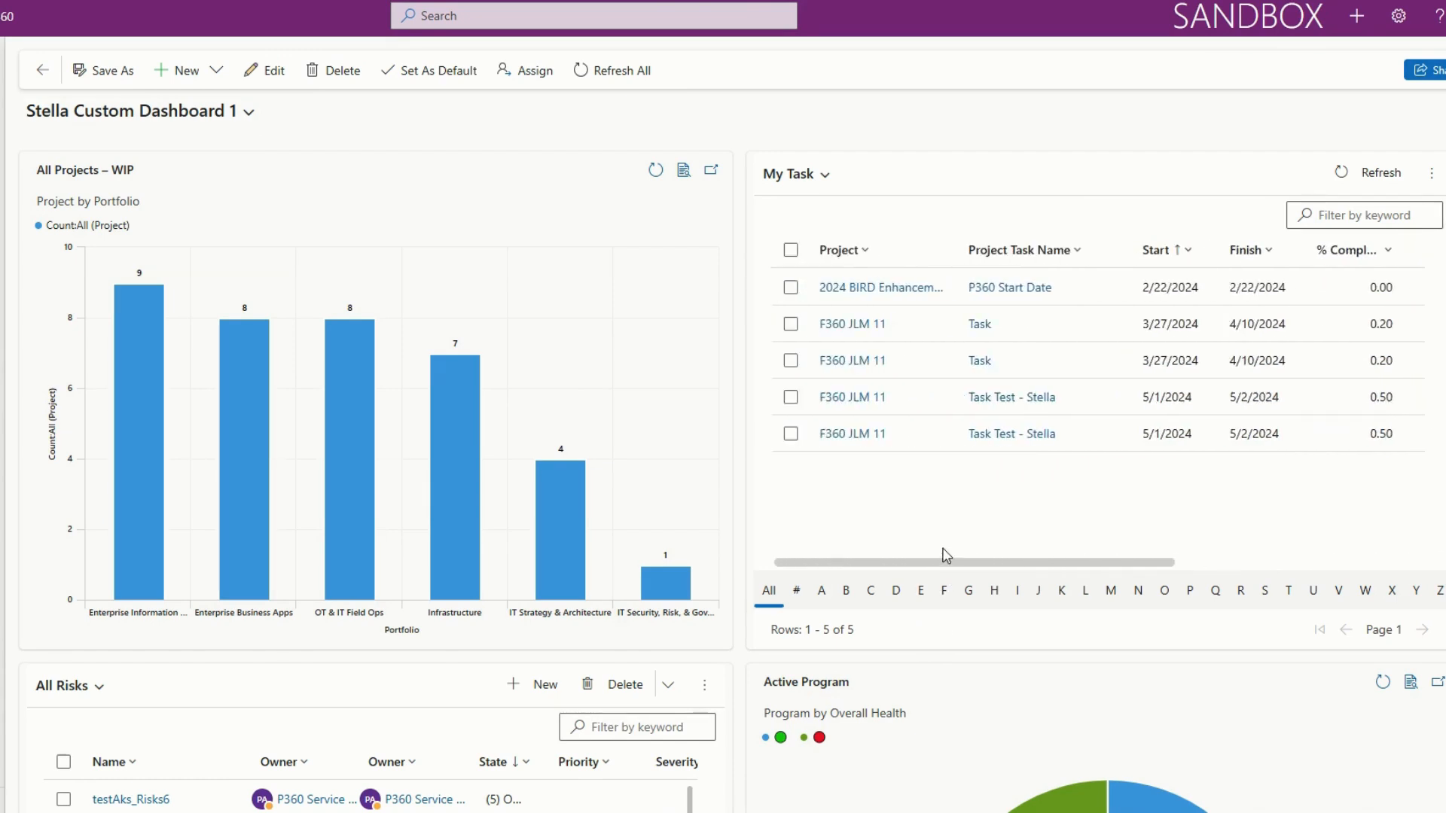
{"action": "left_click", "coordinate": [1431, 172]}
{"action": "left_click", "coordinate": [1123, 161]}
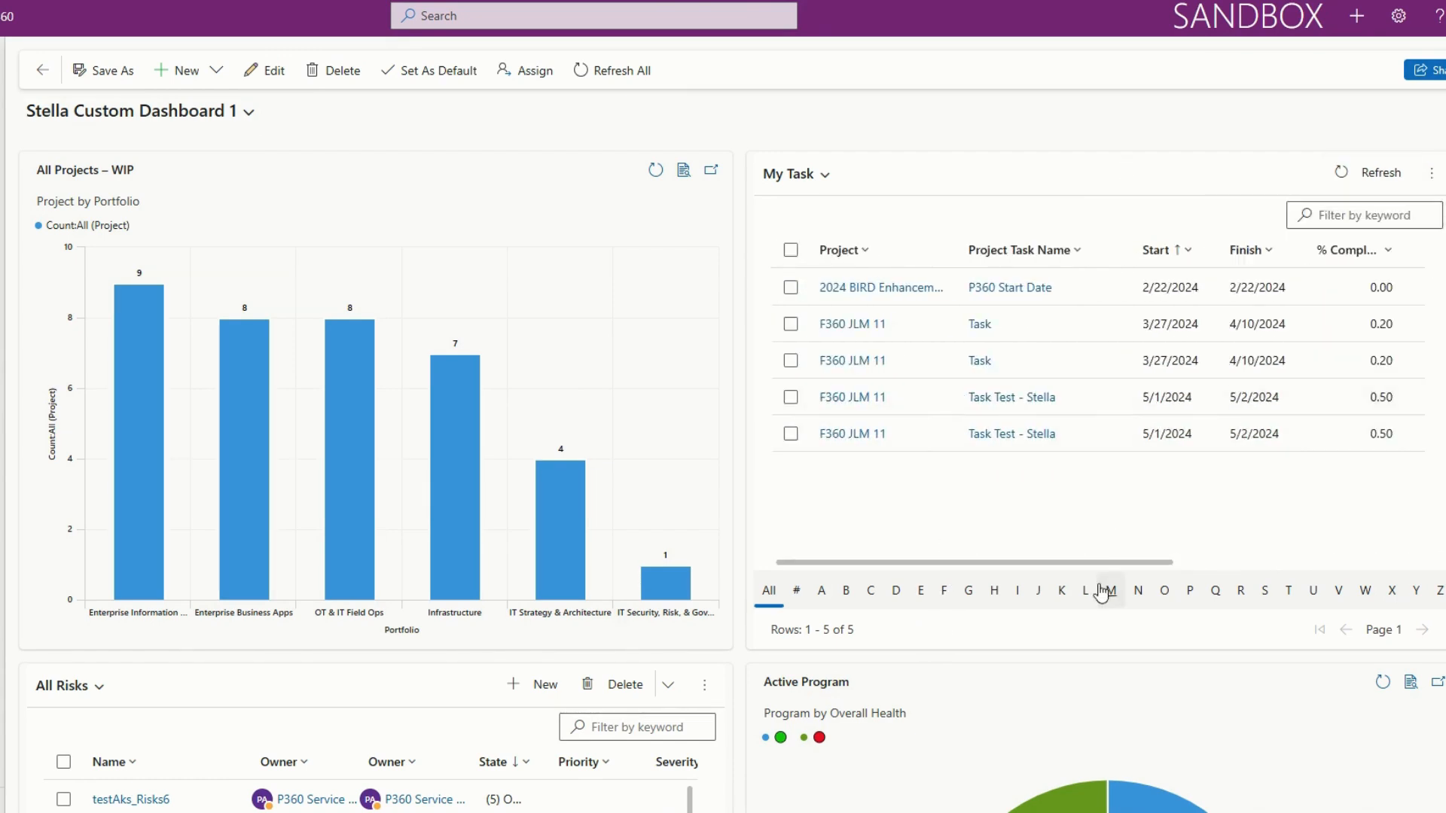
{"action": "scroll", "coordinate": [1102, 592], "scroll_direction": "down", "scroll_amount": 3}
{"action": "scroll", "coordinate": [1102, 592], "scroll_direction": "down", "scroll_amount": 2}
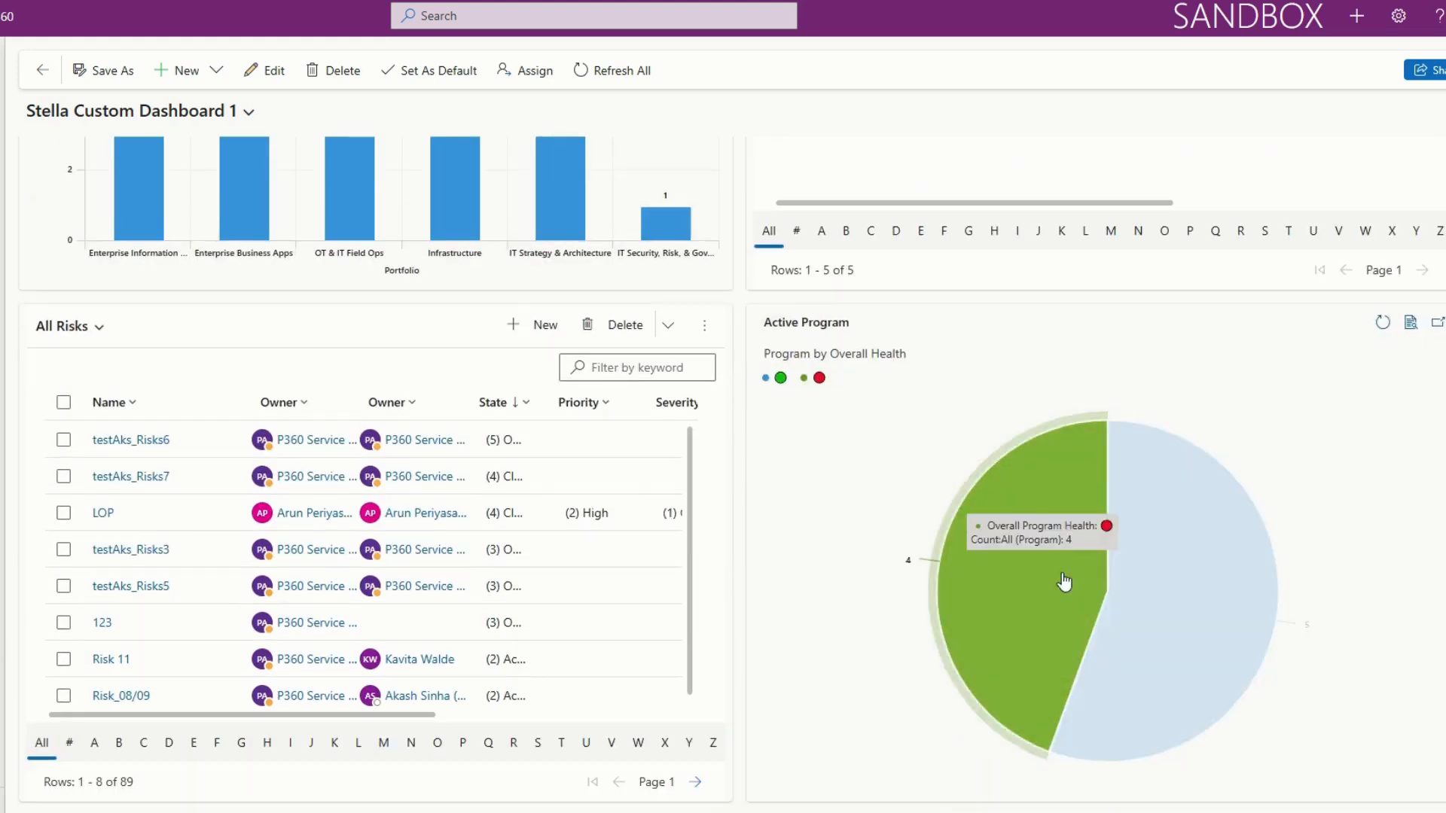
{"action": "left_click", "coordinate": [1230, 556]}
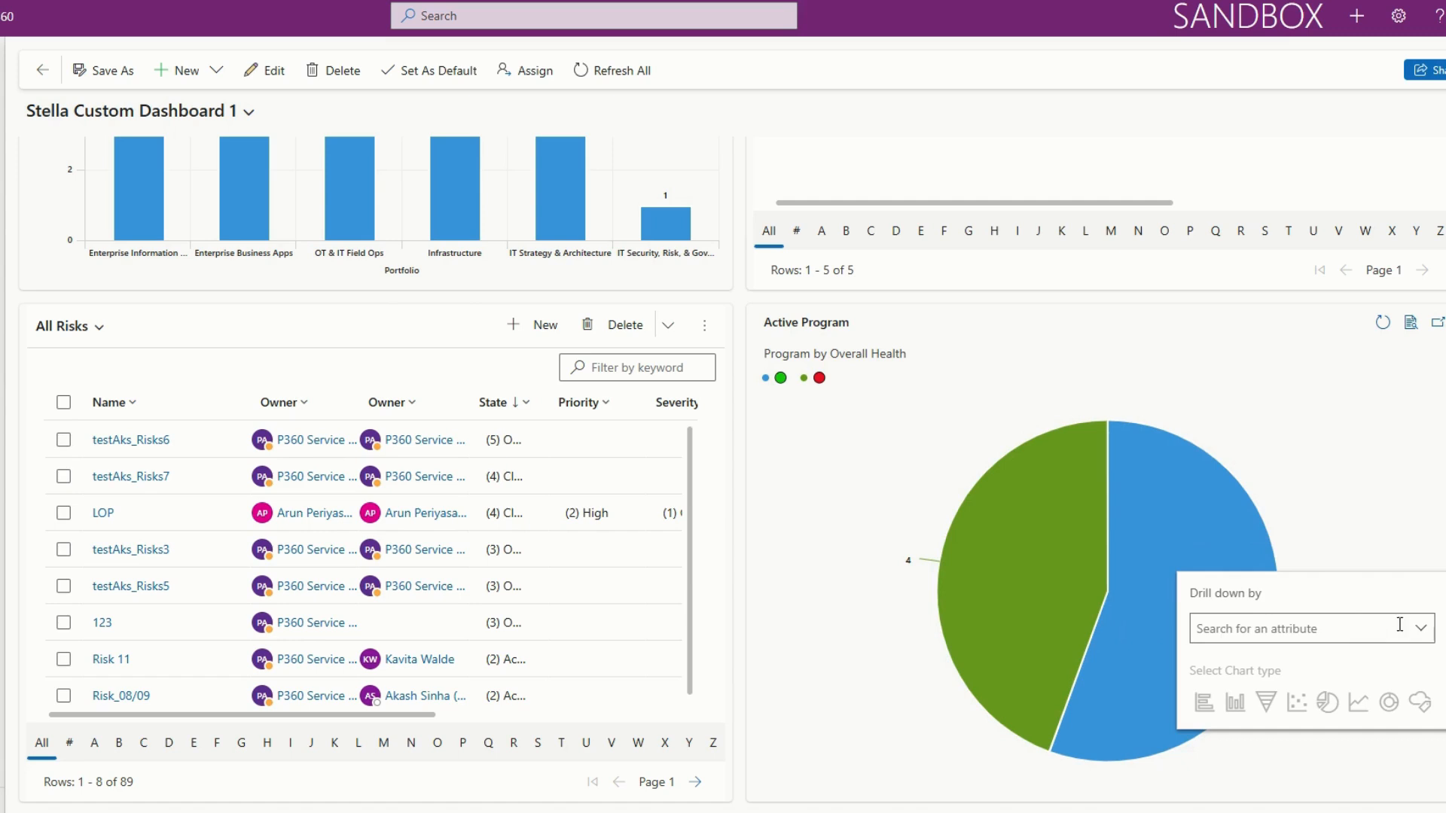
{"action": "left_click", "coordinate": [1418, 635]}
{"action": "scroll", "coordinate": [1363, 539], "scroll_direction": "down", "scroll_amount": 3}
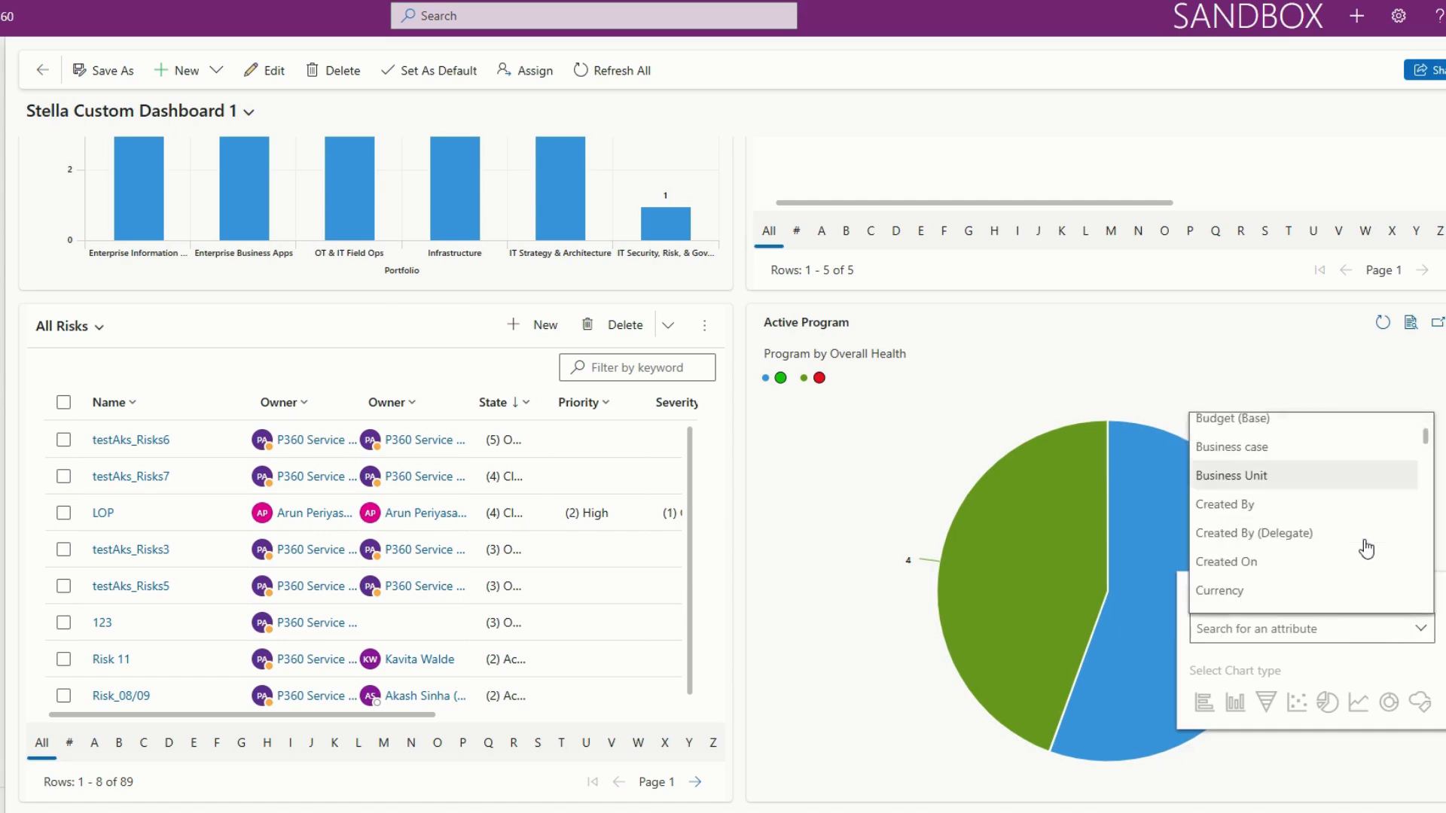
{"action": "left_click", "coordinate": [1347, 512]}
{"action": "left_click", "coordinate": [1368, 515]}
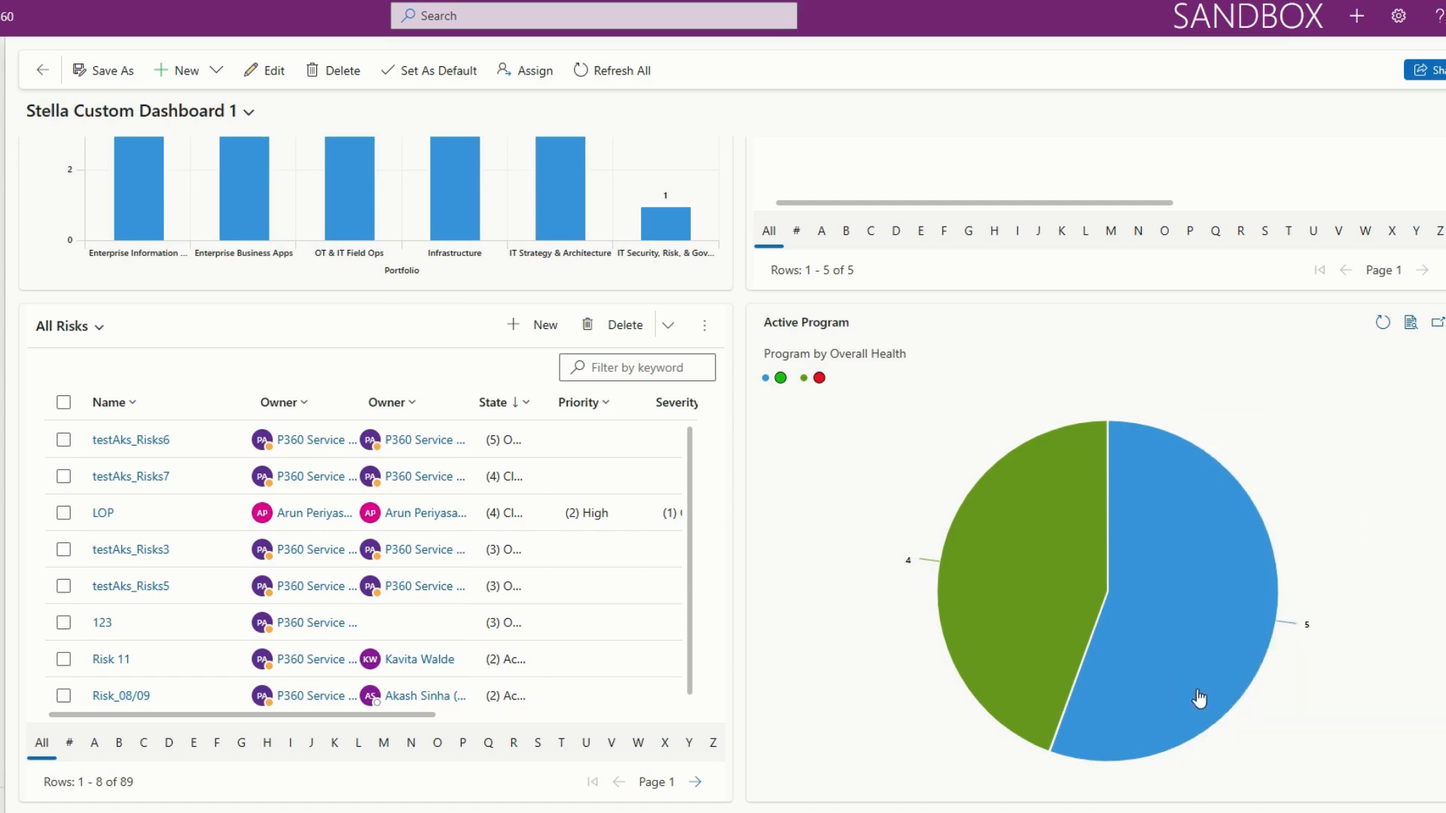
Switch the dashboard's risk list from All Risks to the Active Risk view.
{"action": "mouse_move", "coordinate": [397, 719]}
{"action": "left_mouse_down"}
{"action": "mouse_move", "coordinate": [670, 722]}
{"action": "mouse_move", "coordinate": [378, 726]}
{"action": "left_mouse_up"}
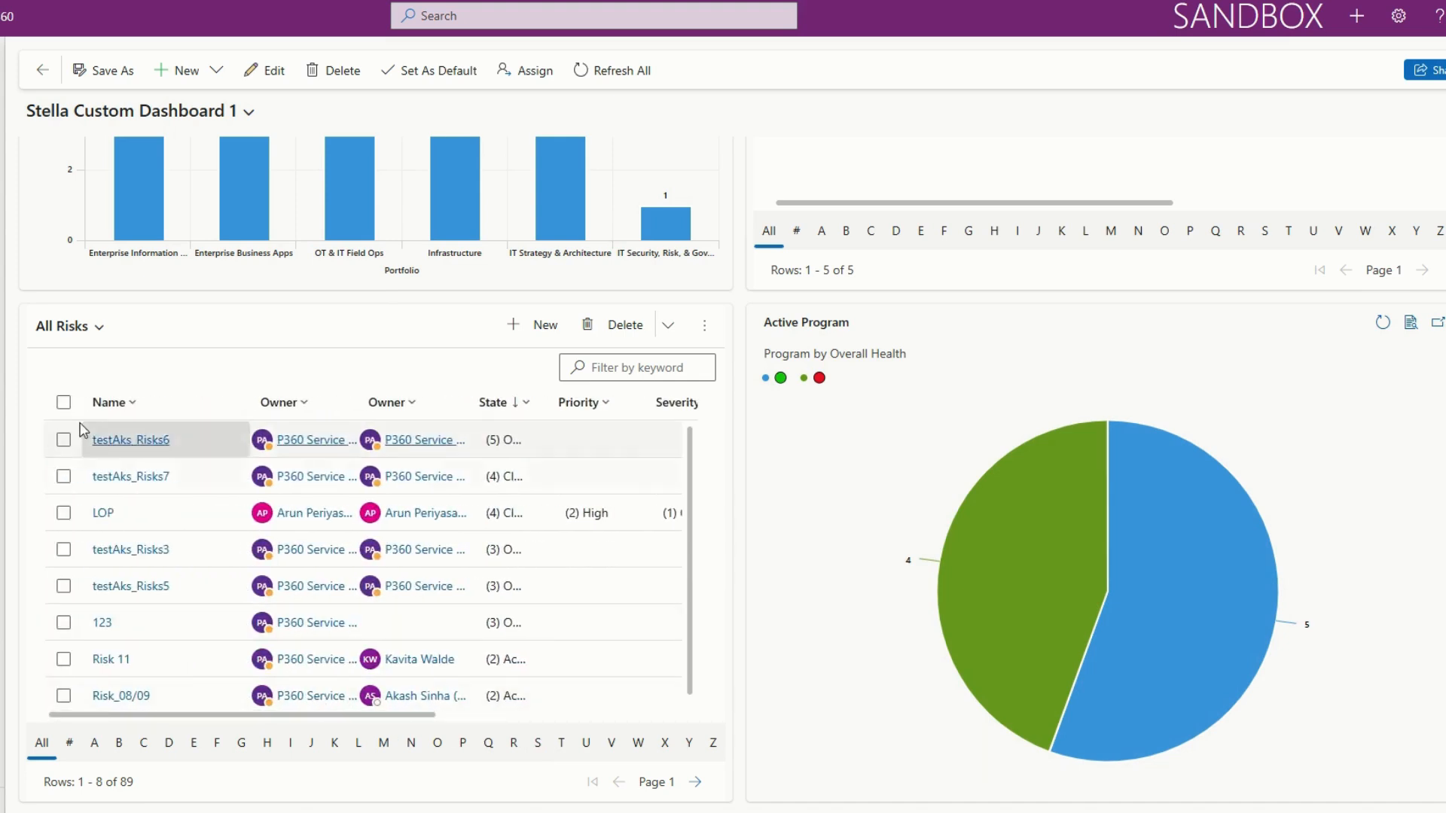
{"action": "left_click", "coordinate": [98, 327]}
{"action": "left_click", "coordinate": [104, 420]}
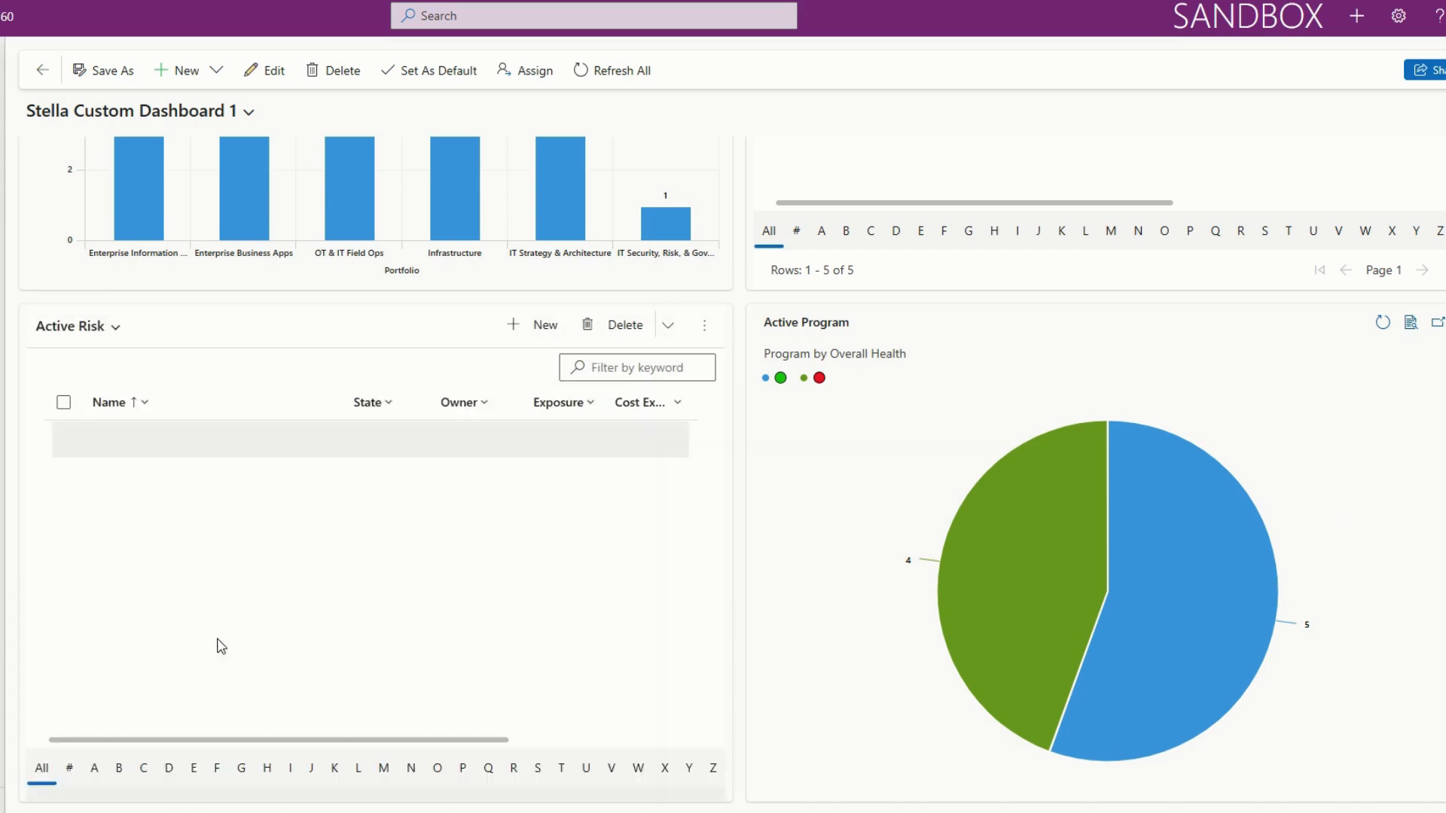
Try the personal "My Task -" view and the Project Task Associated View in the task list, and return to the My Task system view.
{"action": "scroll", "coordinate": [517, 678], "scroll_direction": "up", "scroll_amount": 5}
{"action": "left_click", "coordinate": [790, 175]}
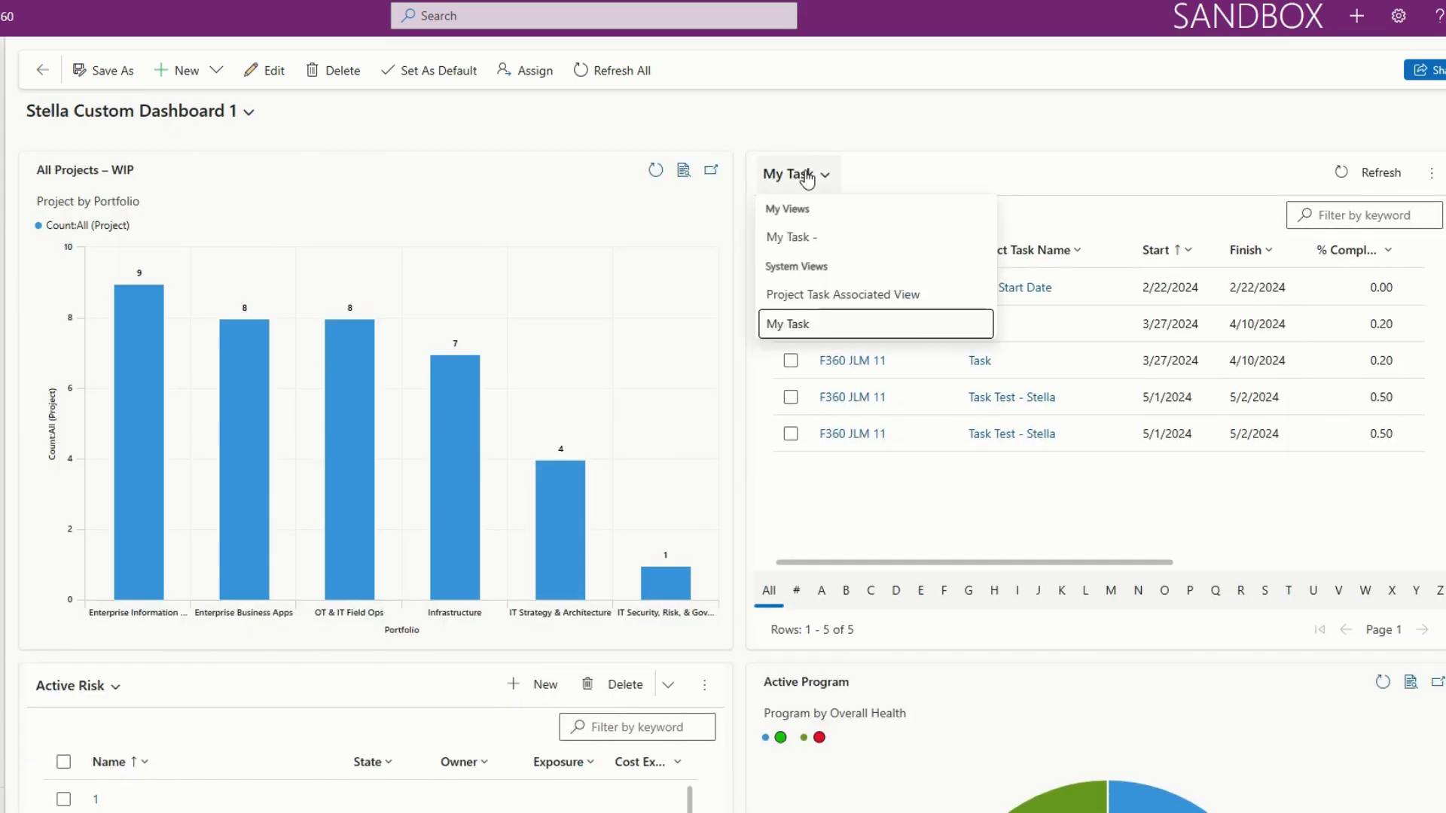
{"action": "left_click", "coordinate": [838, 240]}
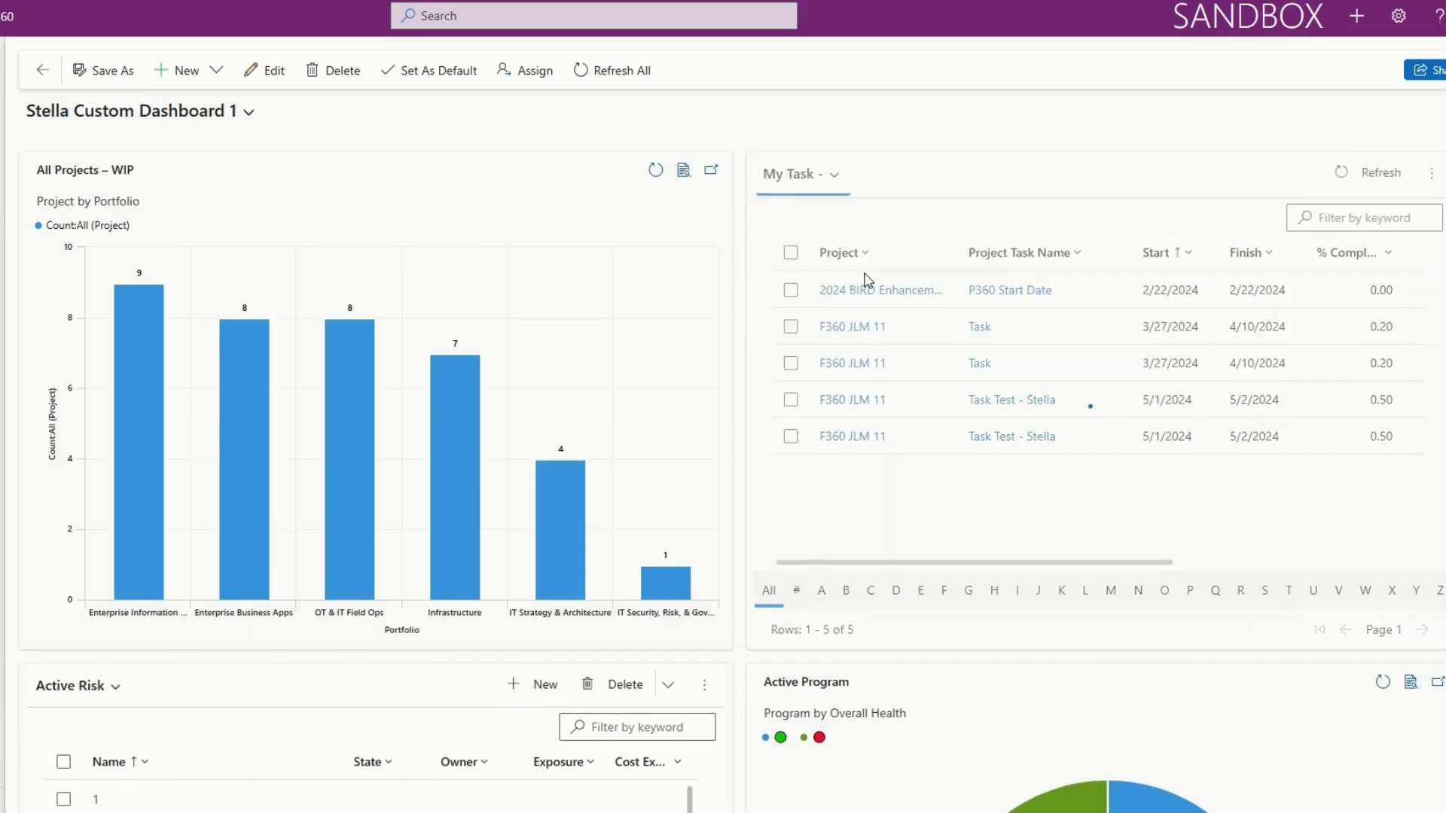
{"action": "left_click", "coordinate": [800, 176]}
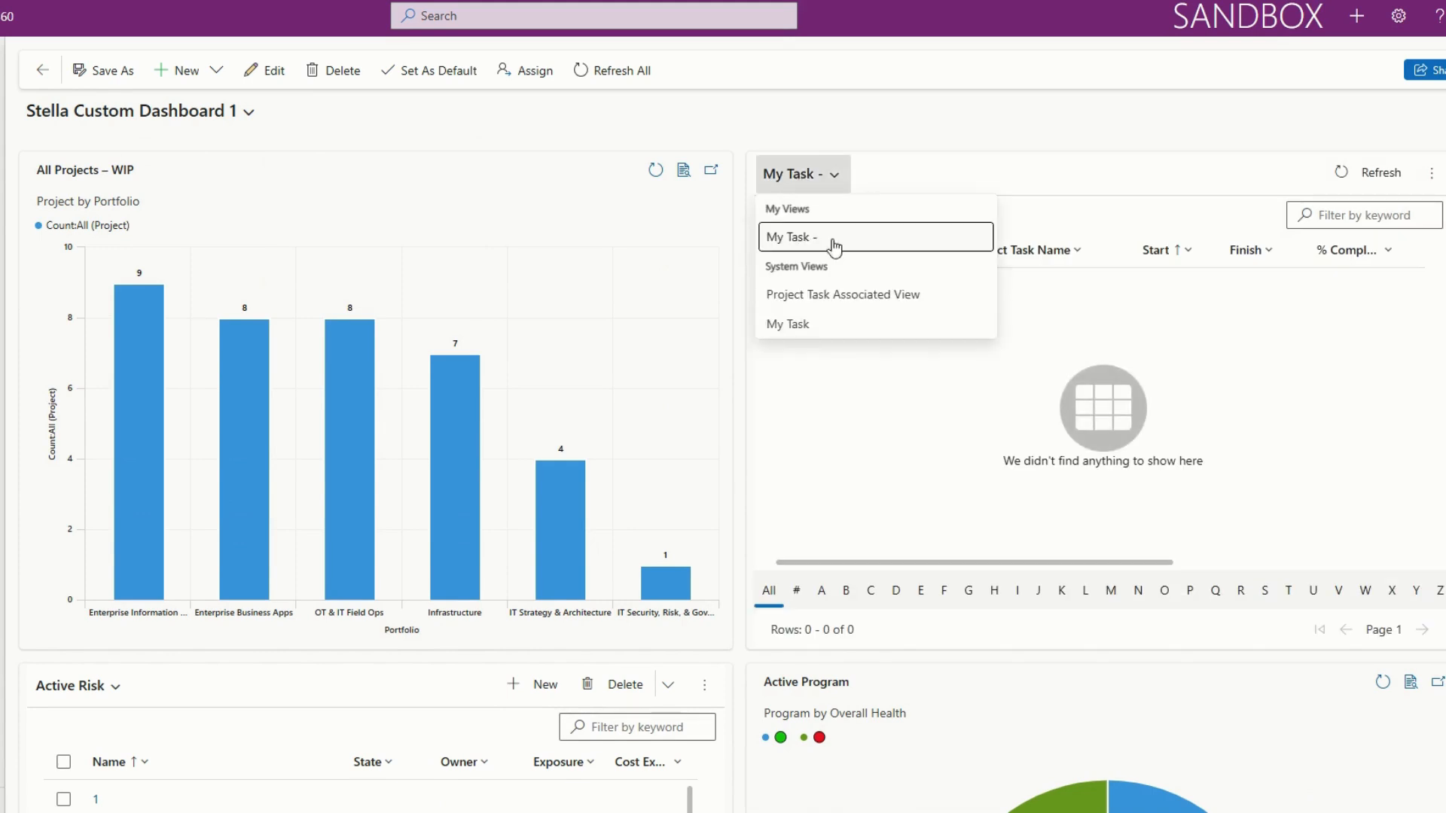
{"action": "left_click", "coordinate": [851, 297]}
{"action": "left_click", "coordinate": [875, 188]}
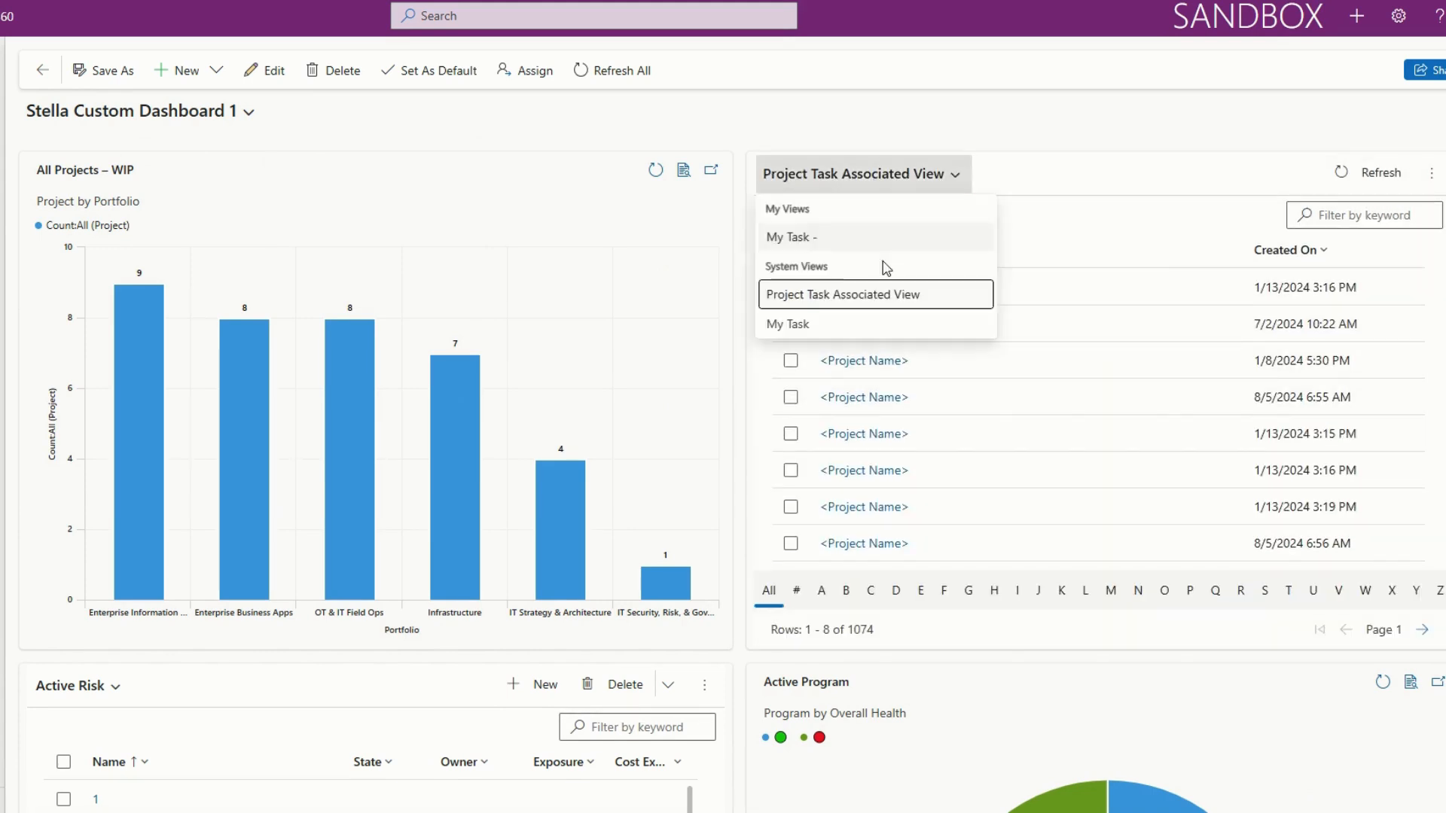
{"action": "left_click", "coordinate": [888, 322]}
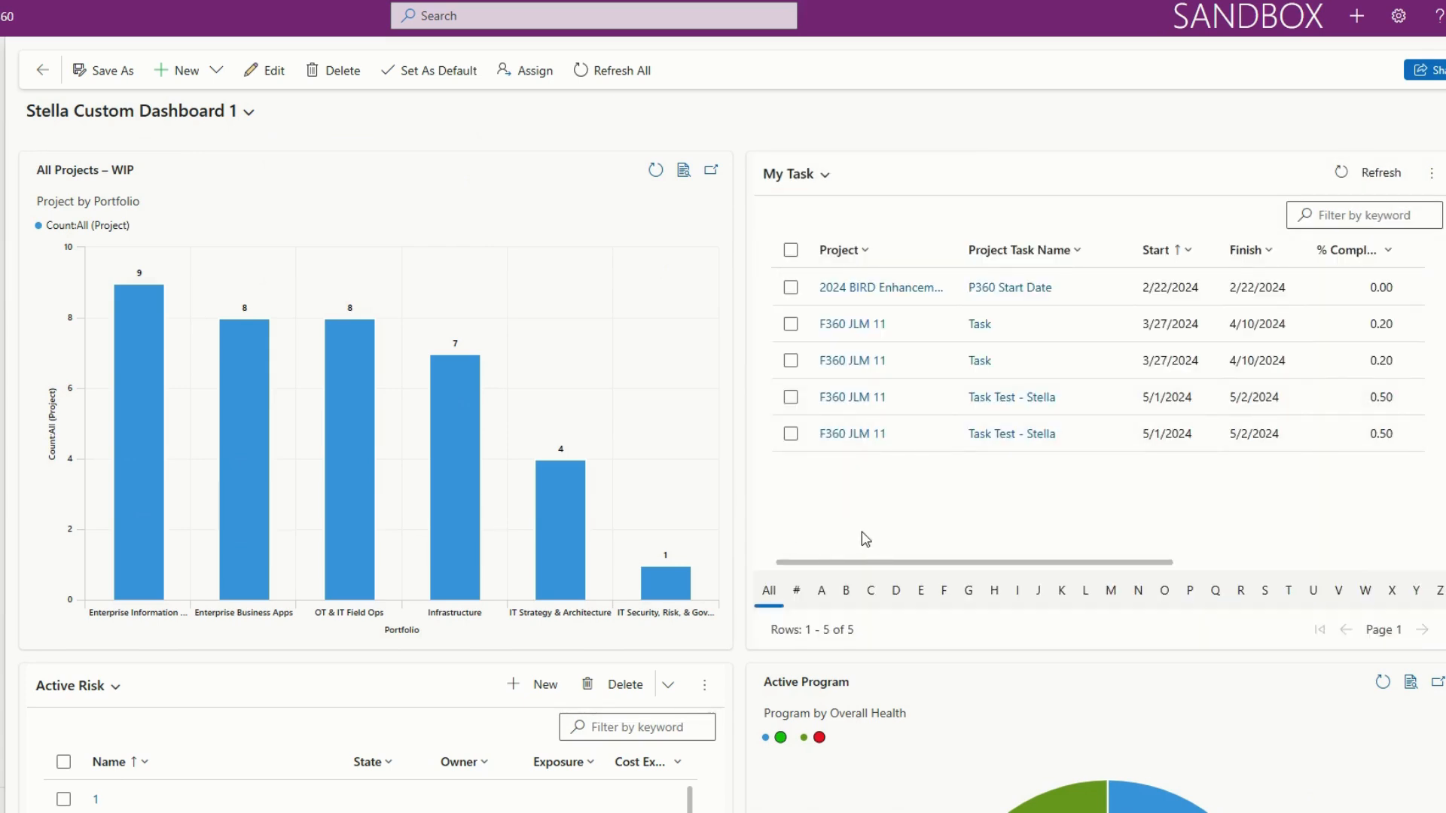
{"action": "scroll", "coordinate": [863, 538], "scroll_direction": "down", "scroll_amount": 2}
{"action": "scroll", "coordinate": [802, 546], "scroll_direction": "up", "scroll_amount": 1}
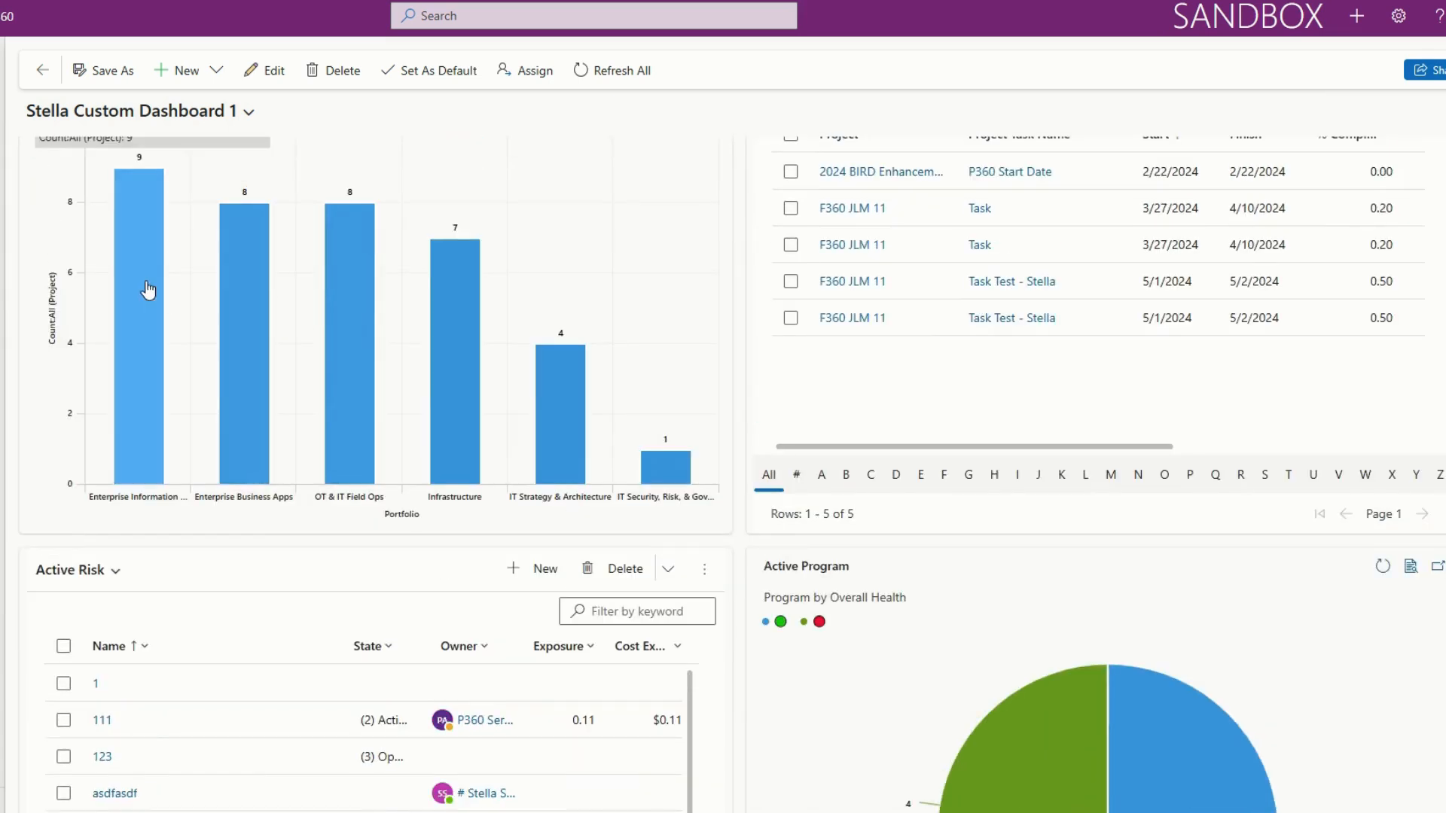
{"action": "scroll", "coordinate": [137, 347], "scroll_direction": "up", "scroll_amount": 1}
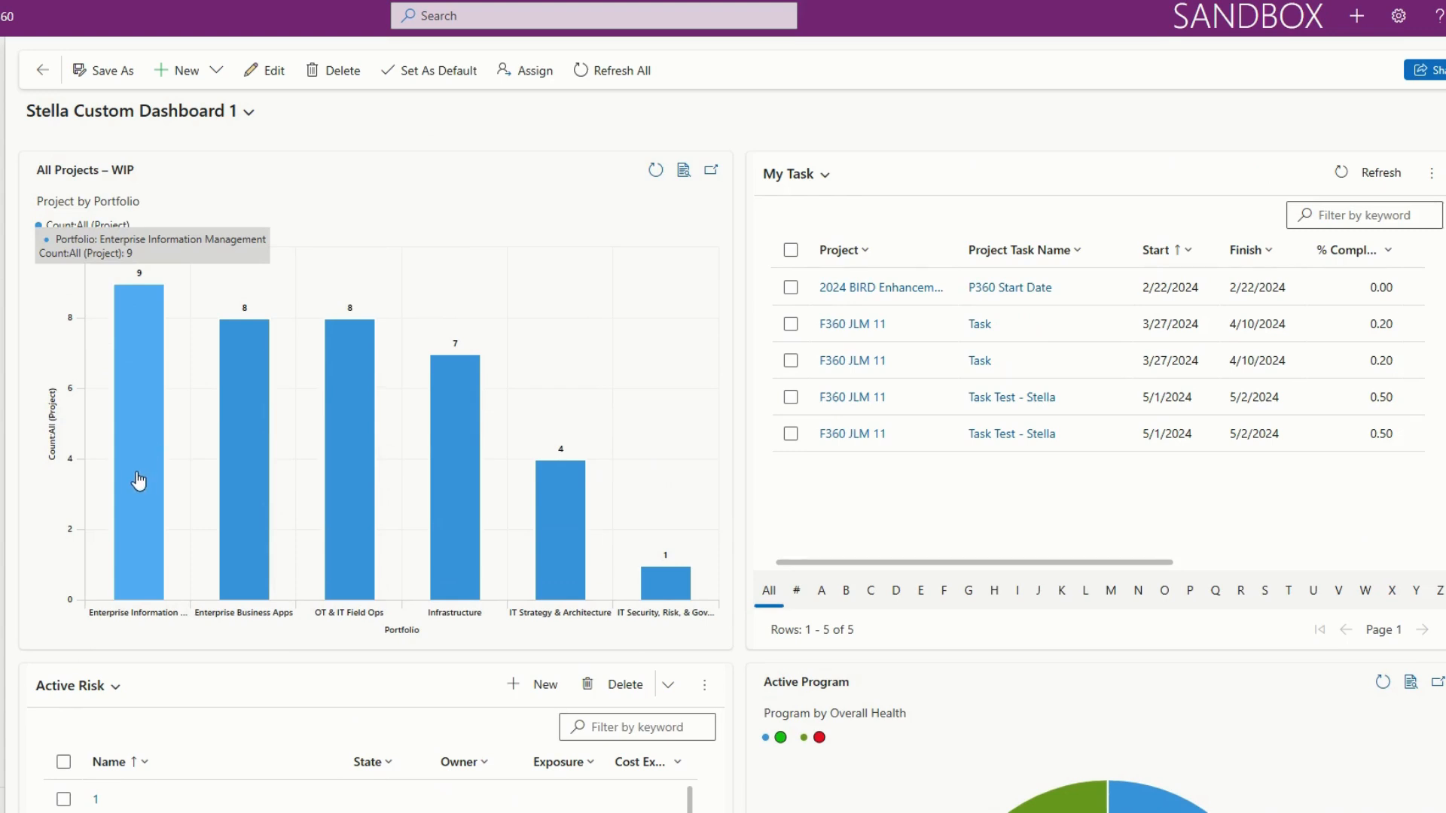
{"action": "scroll", "coordinate": [138, 478], "scroll_direction": "down", "scroll_amount": 3}
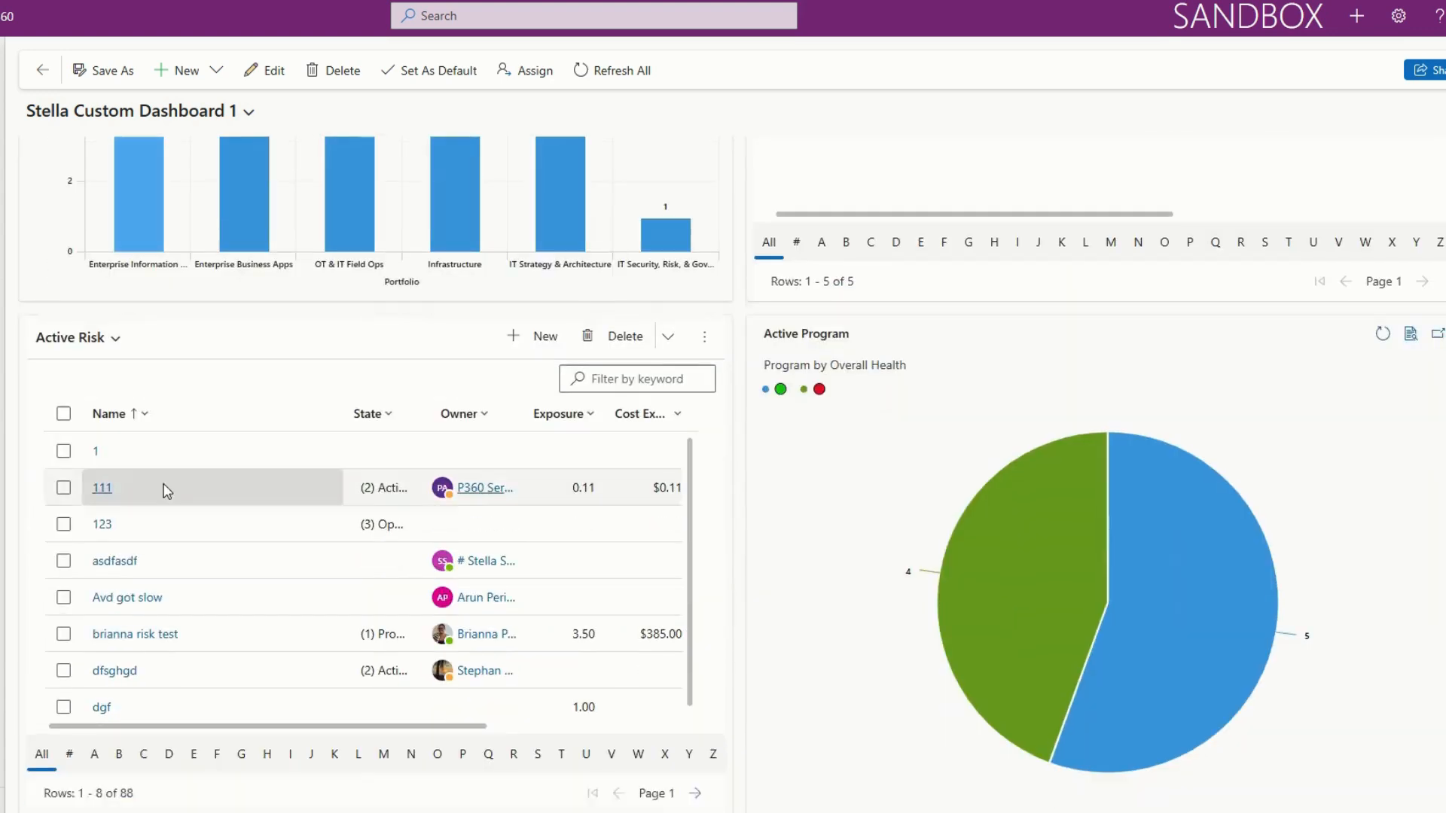
{"action": "scroll", "coordinate": [500, 675], "scroll_direction": "up", "scroll_amount": 3}
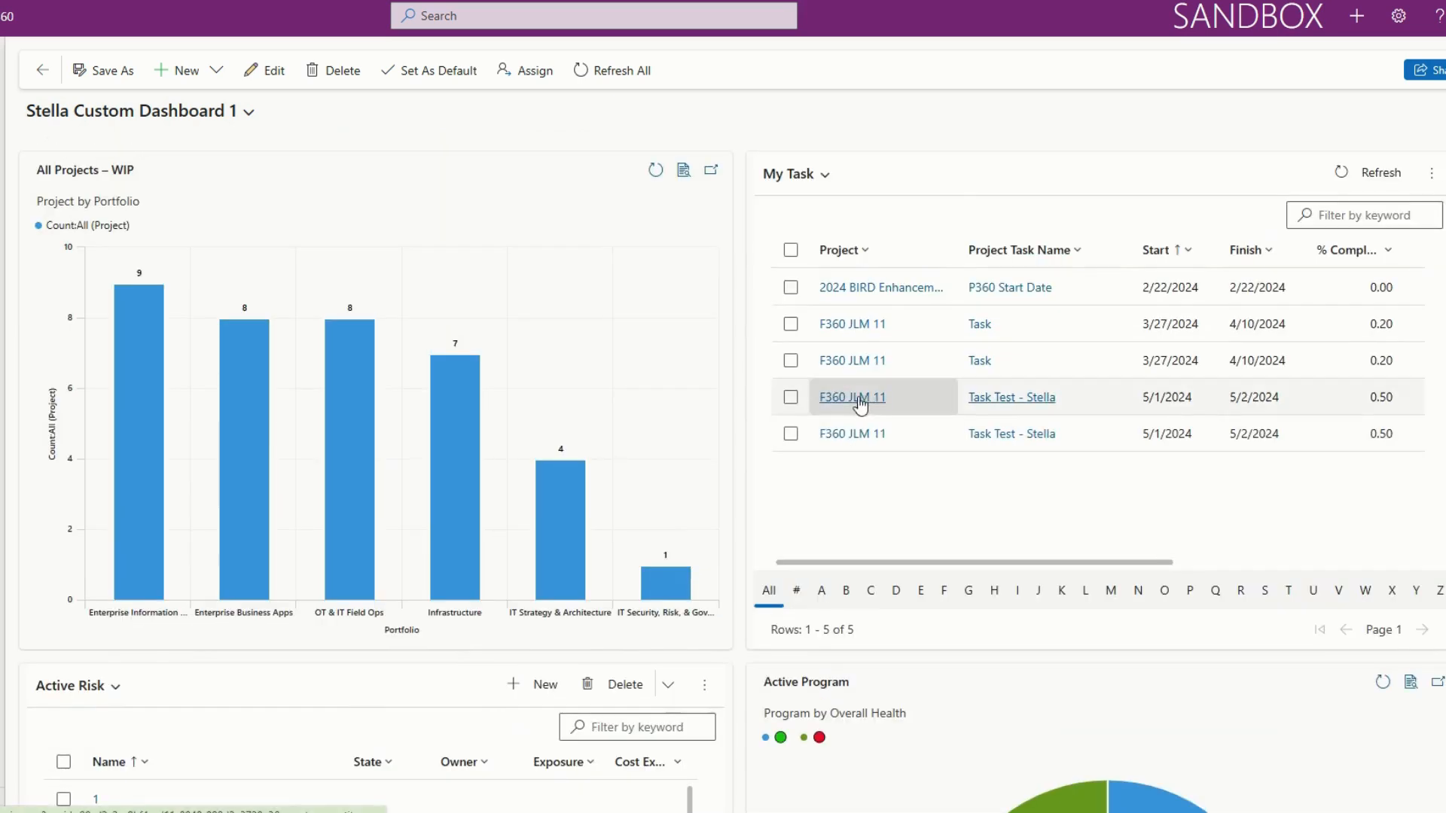
Reopen the dashboard for editing and increase the width of the Project Tasks list.
{"action": "left_click", "coordinate": [251, 70]}
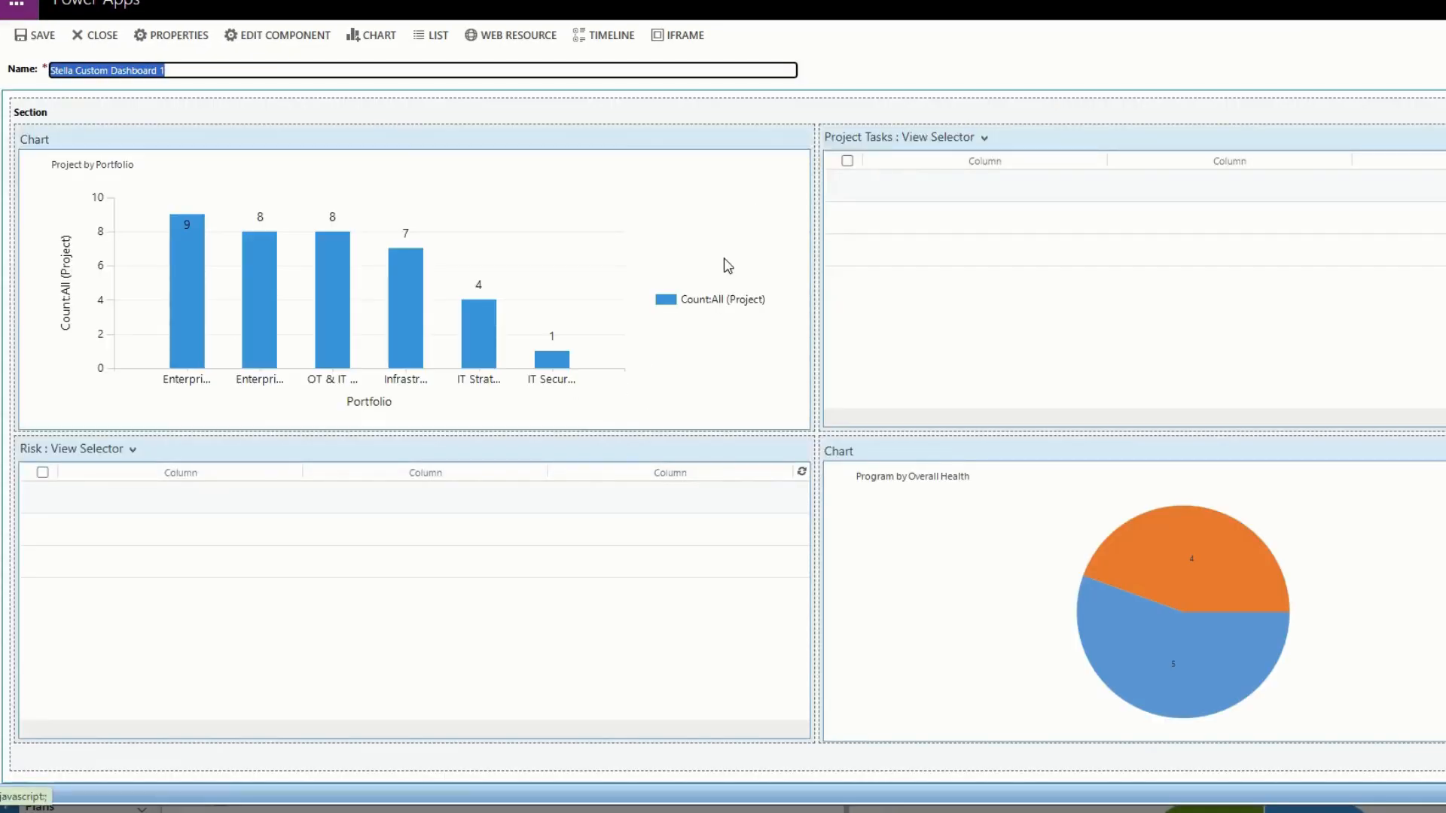
{"action": "left_click", "coordinate": [850, 134]}
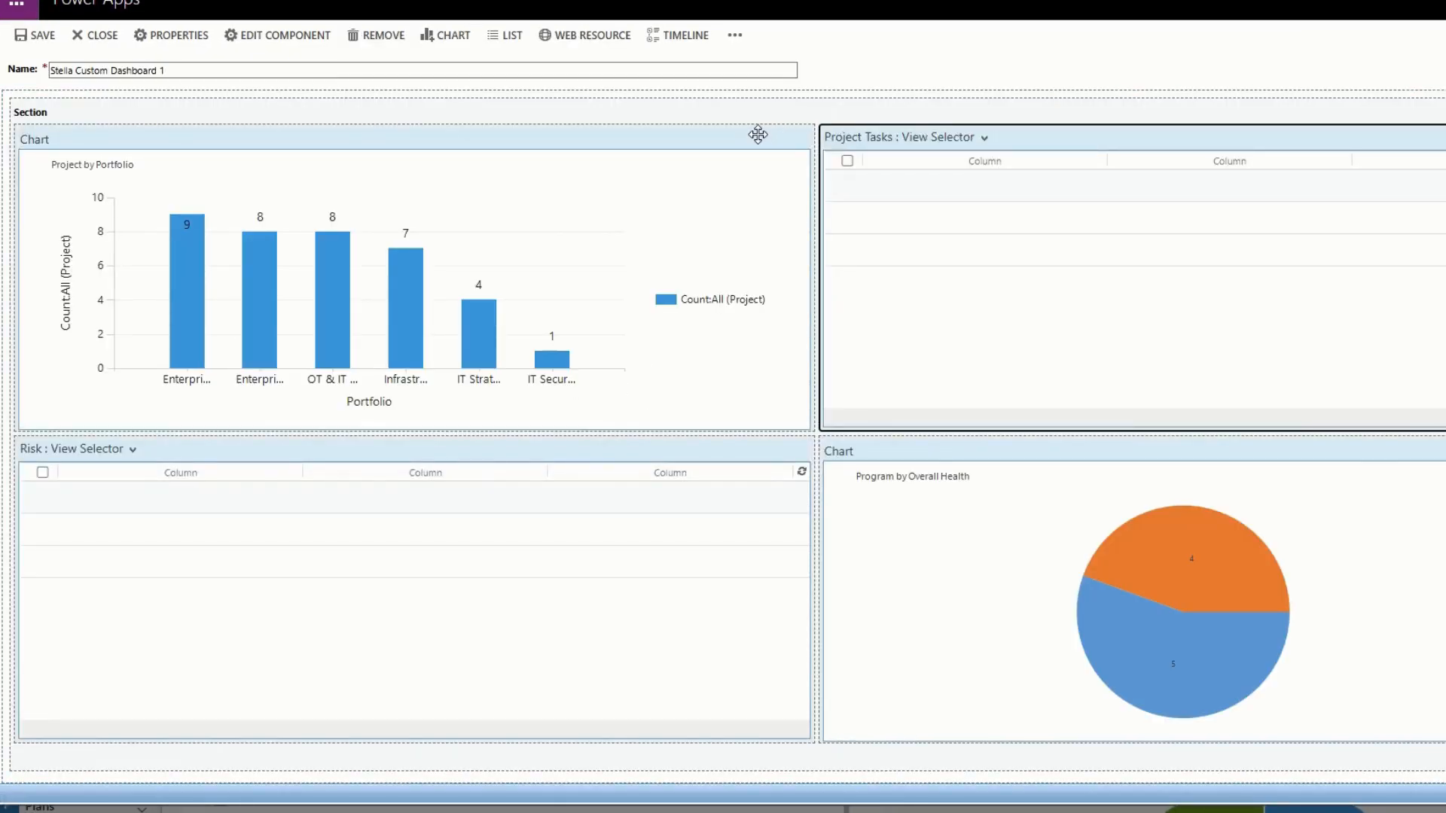
{"action": "left_click", "coordinate": [734, 35]}
{"action": "left_click", "coordinate": [693, 98]}
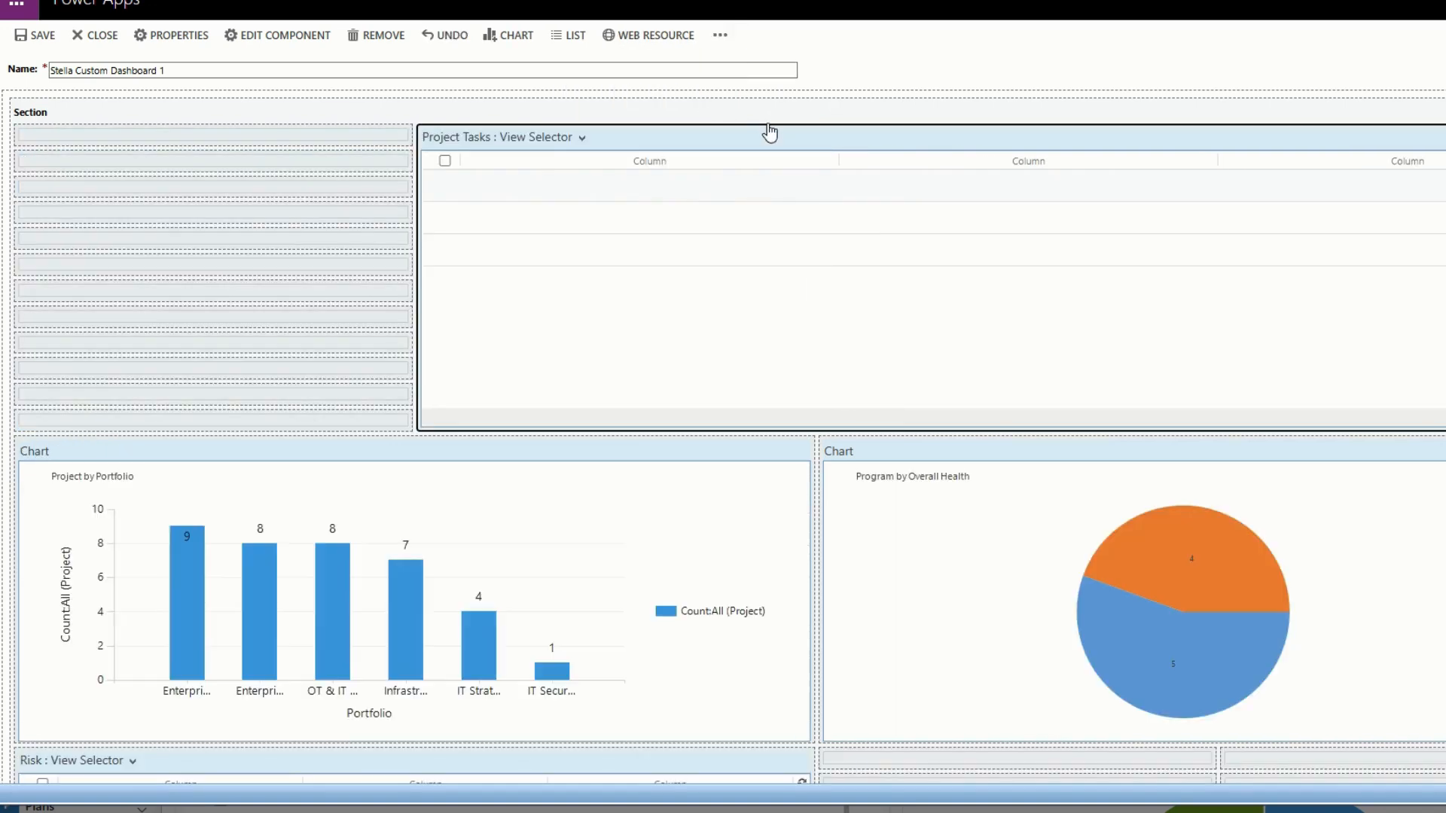
{"action": "left_click", "coordinate": [721, 36]}
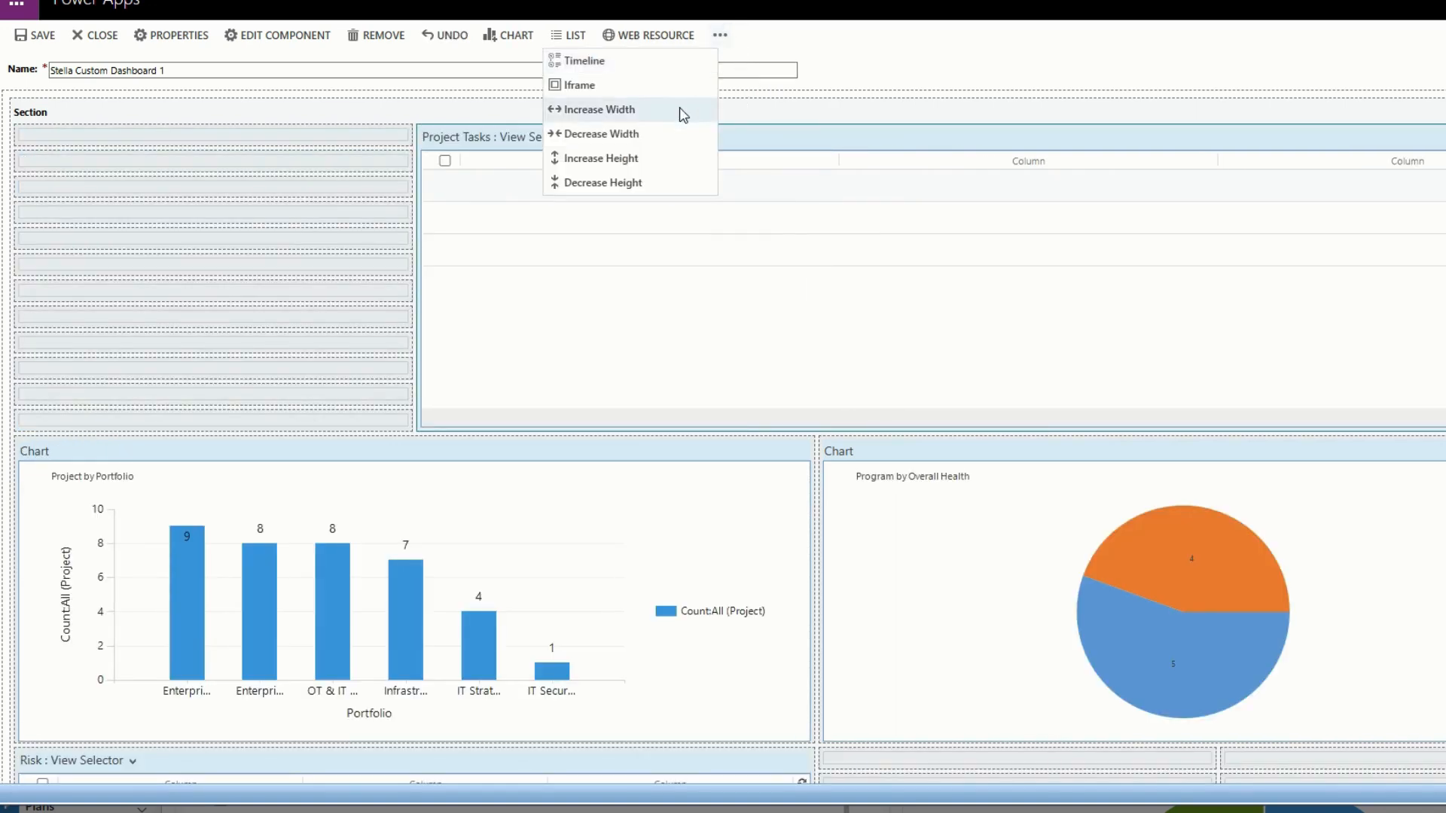
{"action": "left_click", "coordinate": [683, 111]}
Move the Project Tasks list to the start of the section's top row.
{"action": "left_click", "coordinate": [590, 135]}
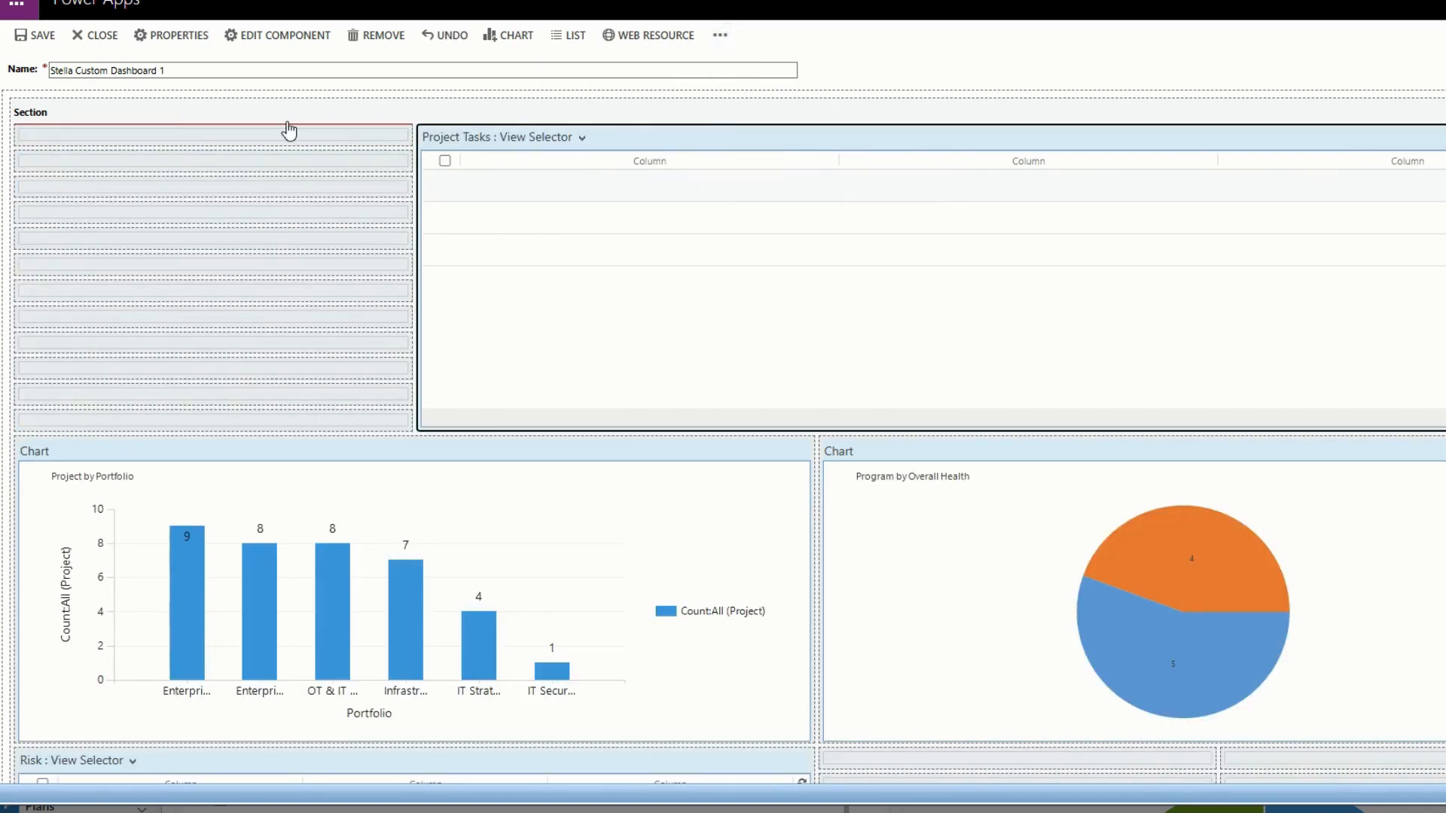
{"action": "left_click_drag", "start_coordinate": [289, 131], "coordinate": [291, 132]}
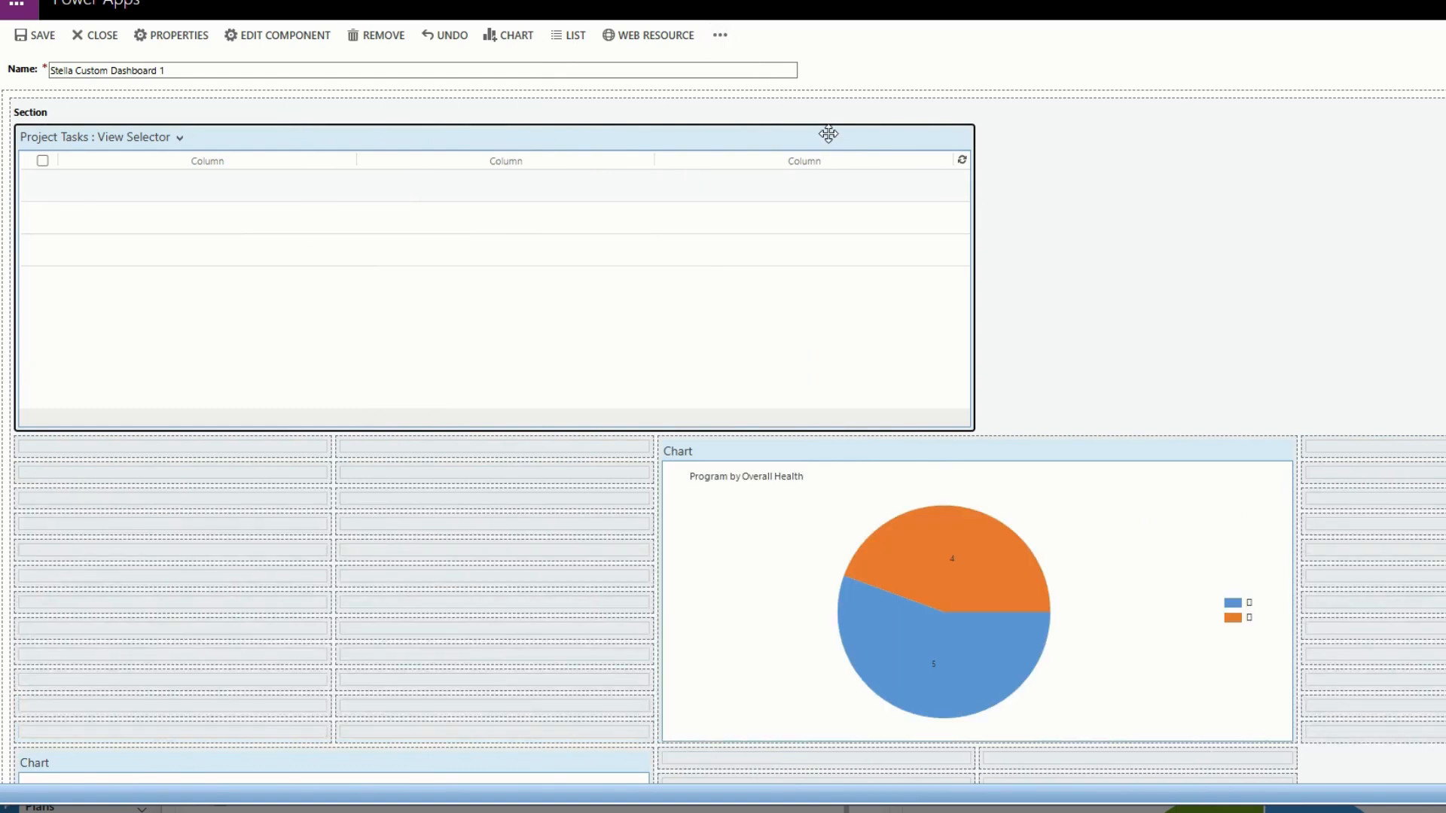
Try to widen the Project Tasks list further and move the Program by Overall Health chart to the start of the row below it.
{"action": "left_click", "coordinate": [721, 35]}
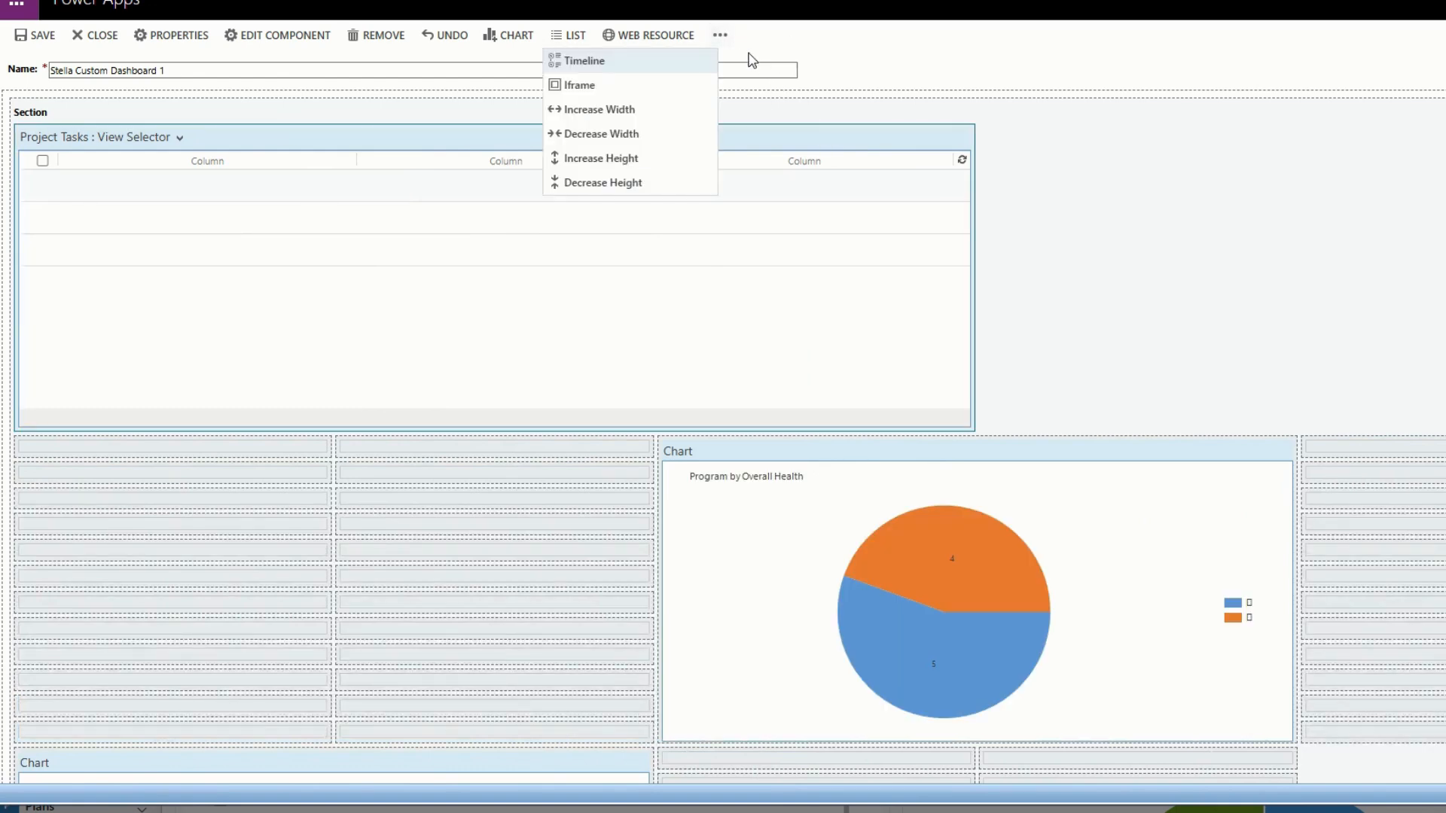
{"action": "left_click", "coordinate": [676, 114]}
{"action": "left_click_drag", "start_coordinate": [735, 450], "coordinate": [312, 459]}
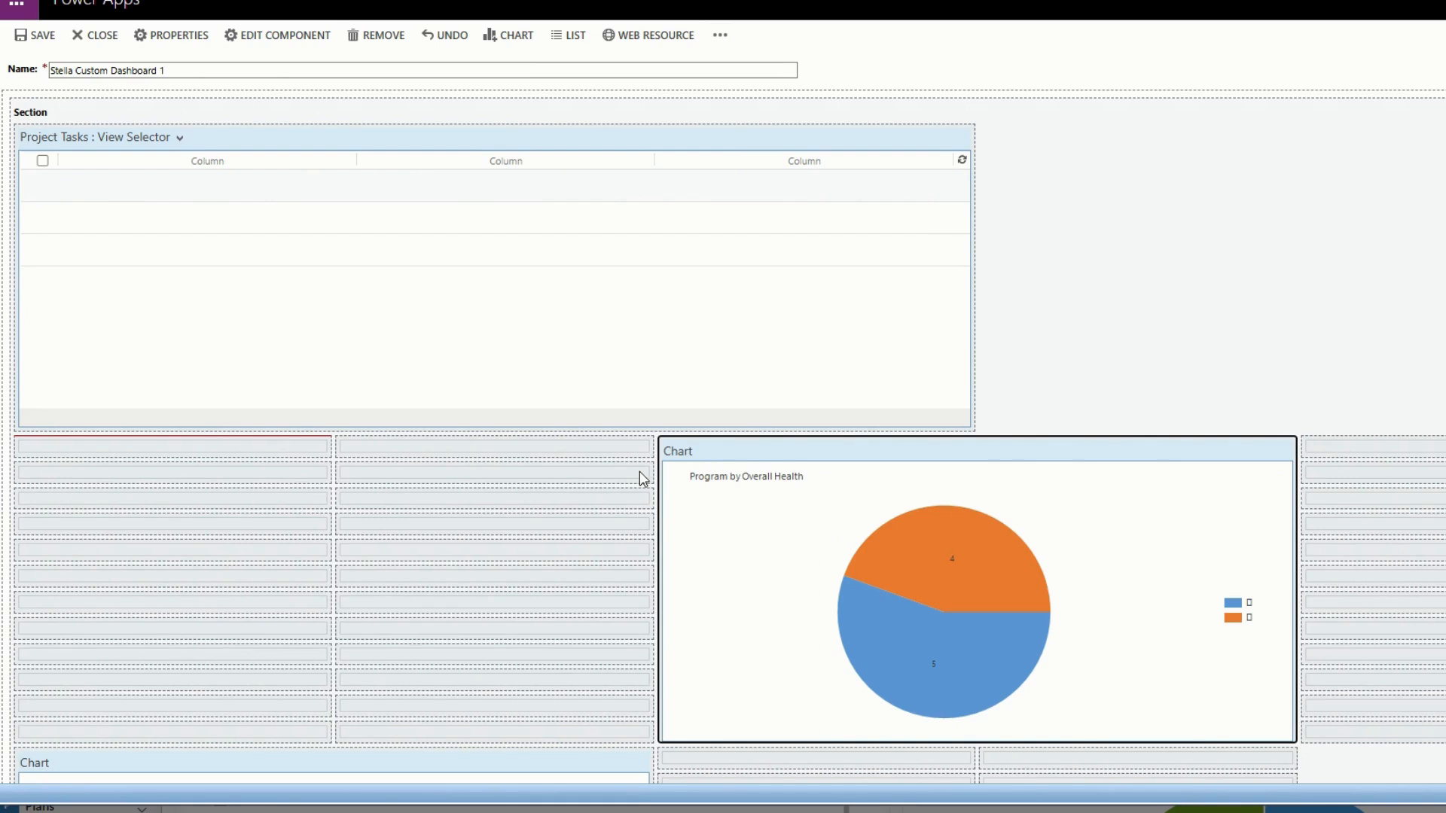
{"action": "left_click", "coordinate": [326, 461]}
Try to move the Project by Portfolio chart into the empty cells above it and the Risk list into the empty cells beside it.
{"action": "scroll", "coordinate": [384, 501], "scroll_direction": "down", "scroll_amount": 3}
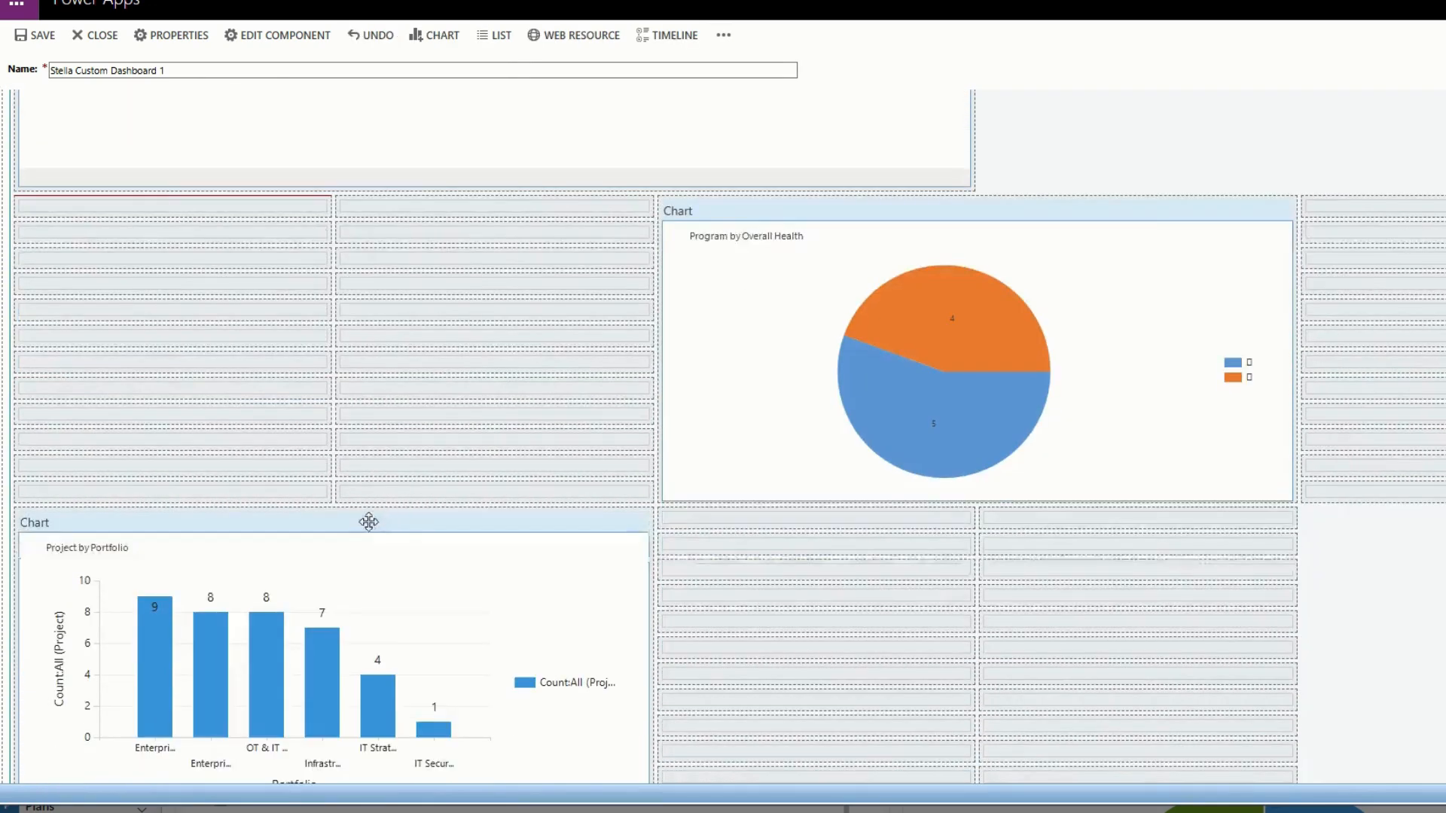
{"action": "left_click", "coordinate": [363, 525]}
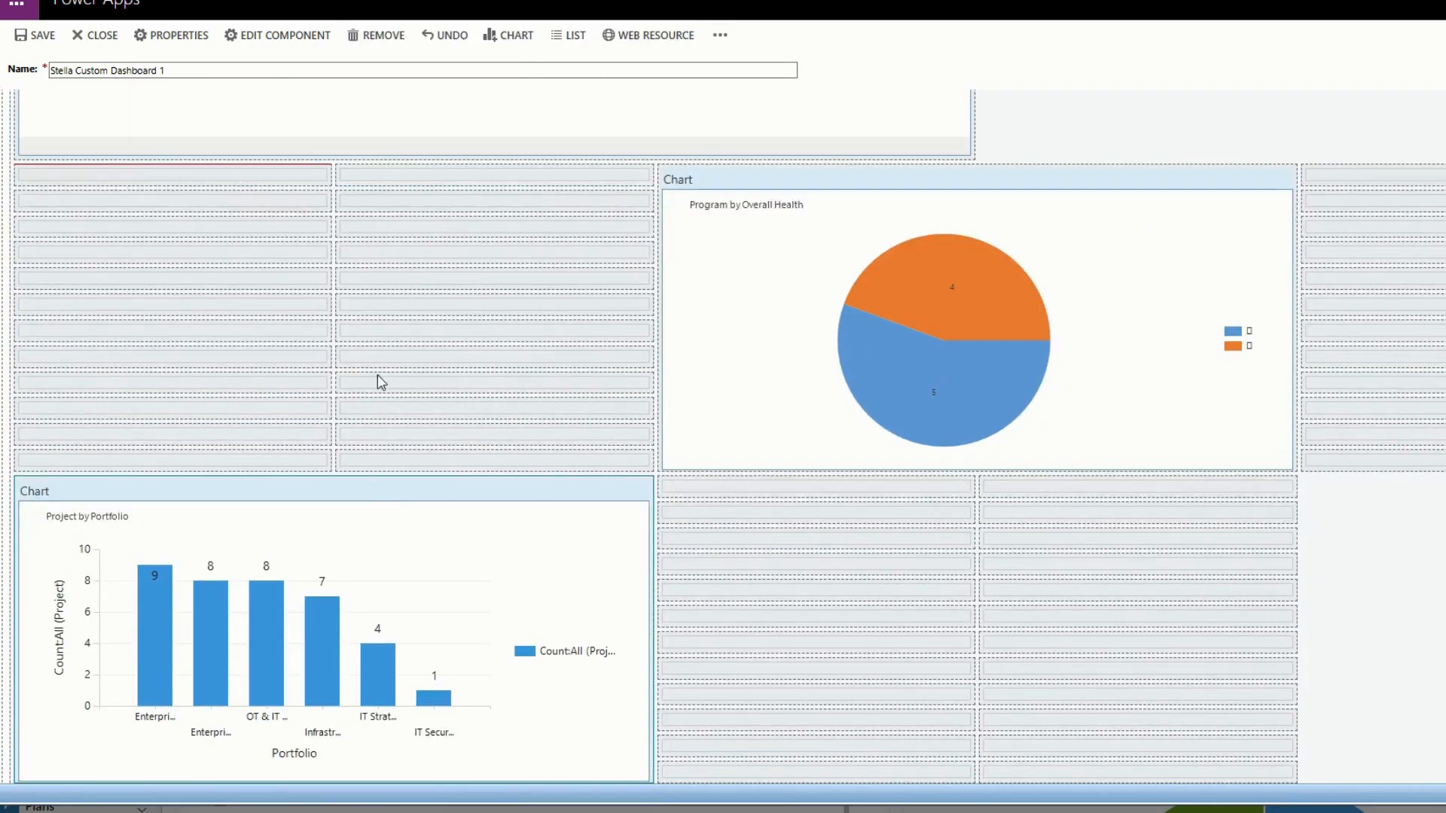
{"action": "left_click", "coordinate": [362, 196]}
{"action": "scroll", "coordinate": [510, 399], "scroll_direction": "up", "scroll_amount": 3}
{"action": "scroll", "coordinate": [622, 422], "scroll_direction": "down", "scroll_amount": 7}
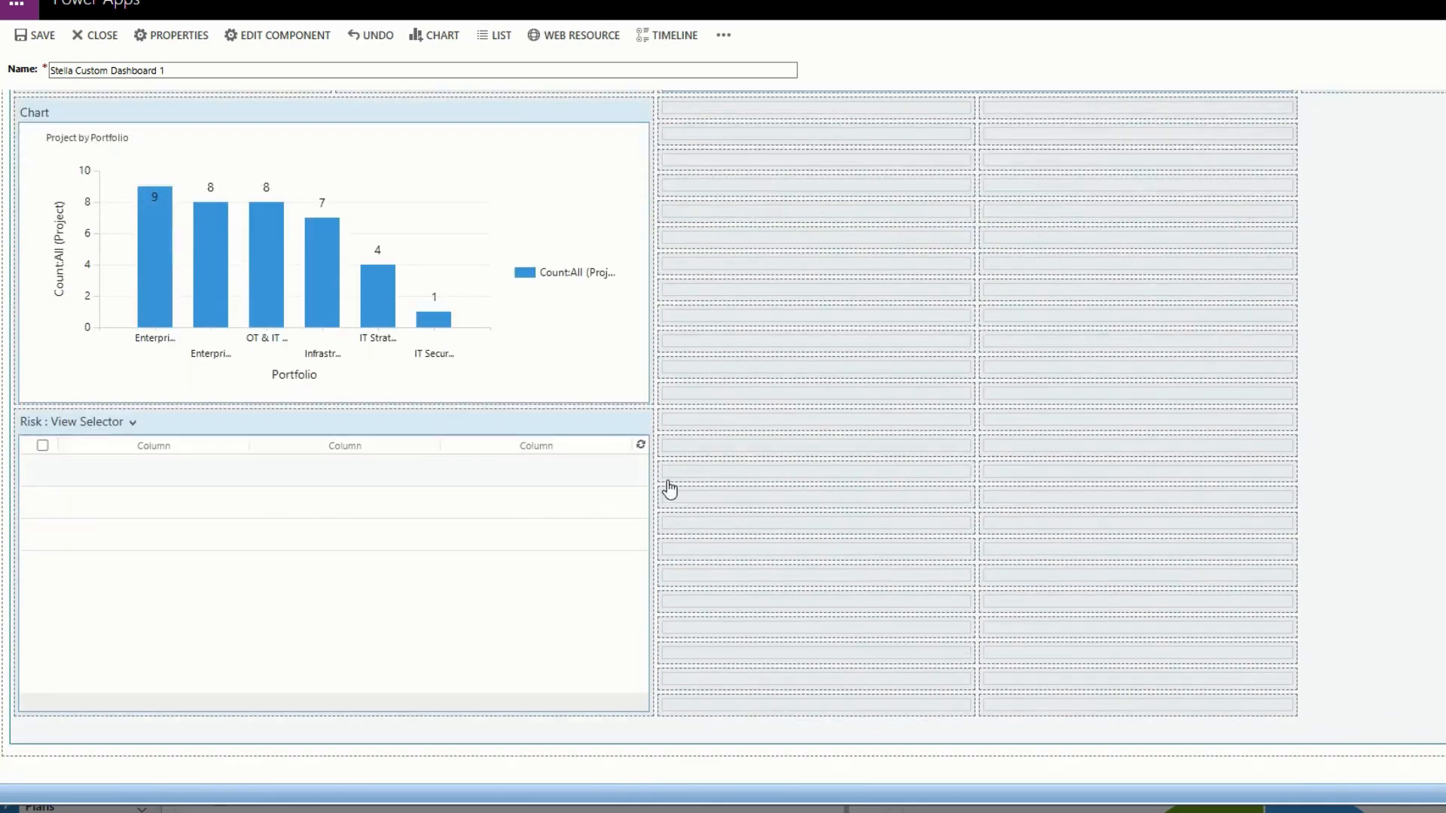
{"action": "left_click", "coordinate": [408, 422]}
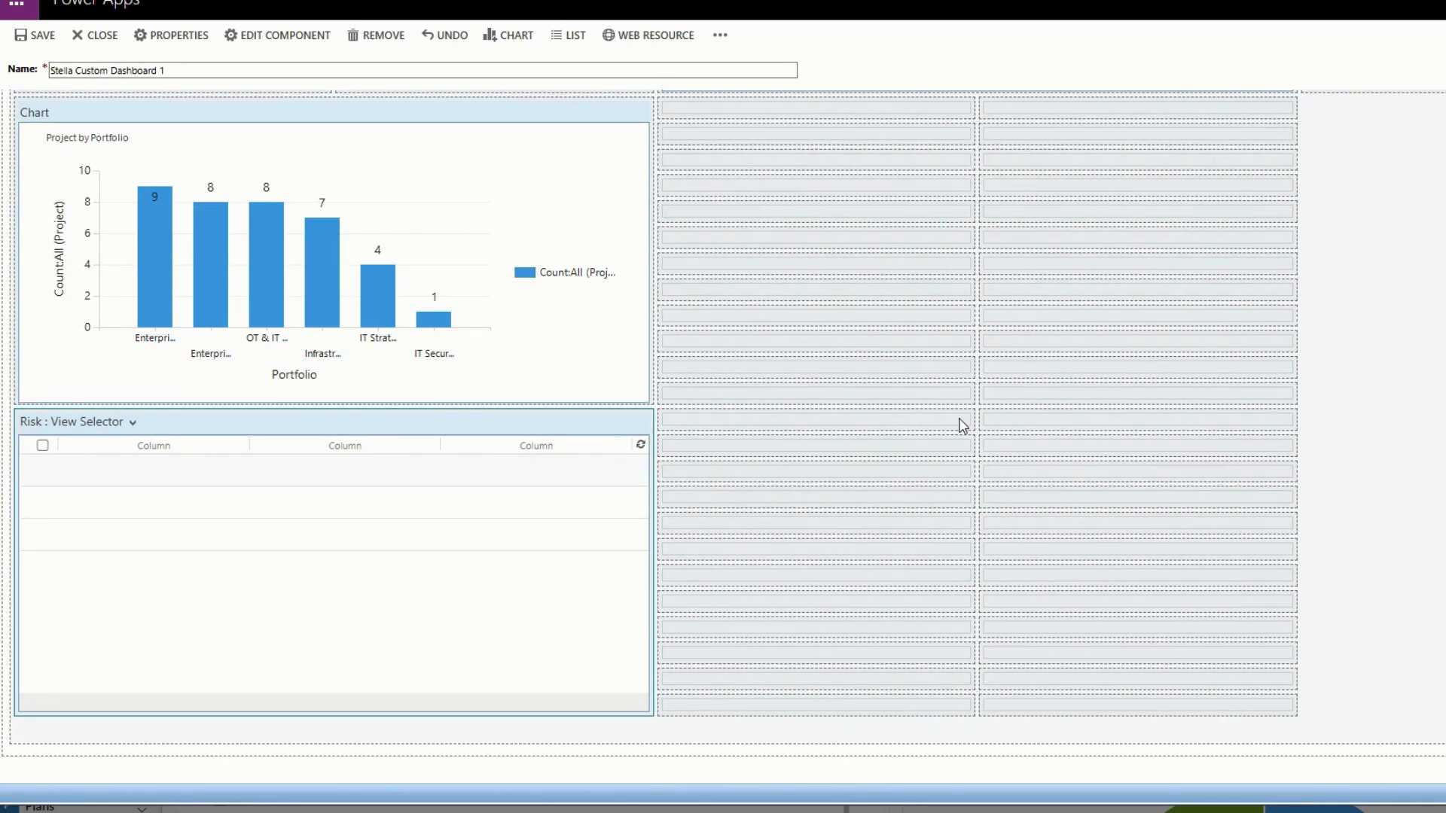
{"action": "scroll", "coordinate": [934, 436], "scroll_direction": "up", "scroll_amount": 5}
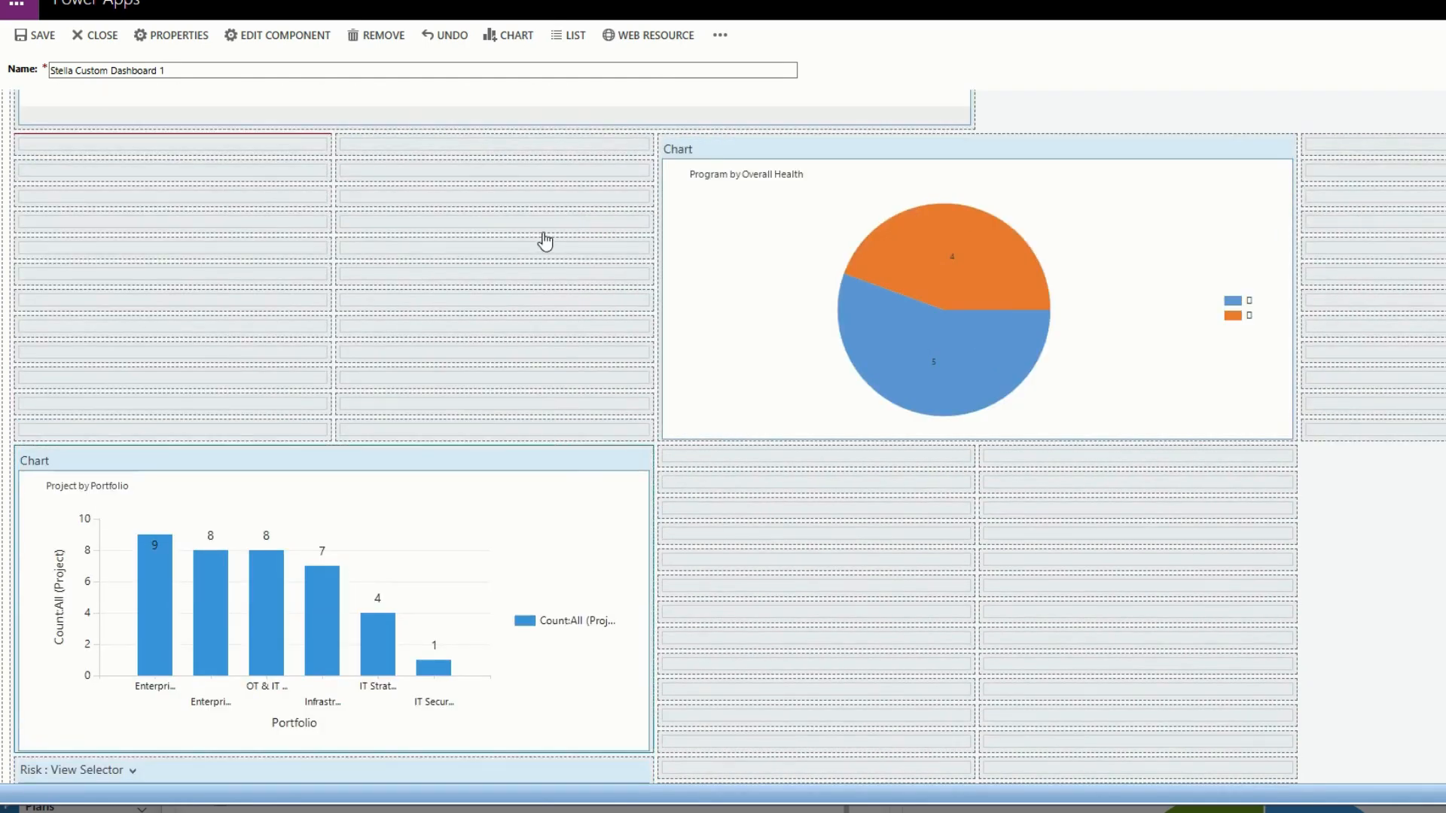
{"action": "scroll", "coordinate": [559, 319], "scroll_direction": "up", "scroll_amount": 4}
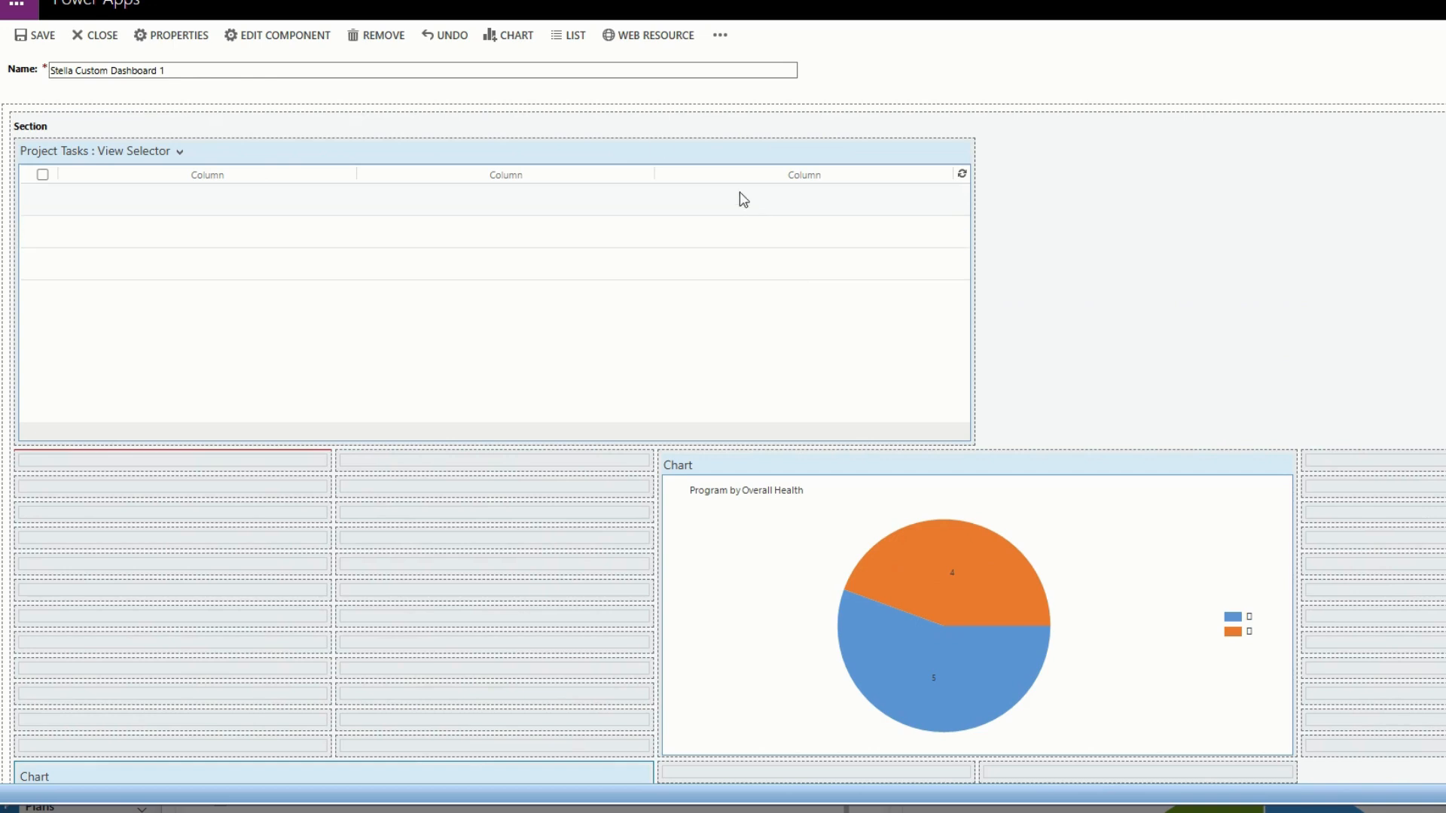
Decrease the width of the Project Tasks list by one column.
{"action": "left_click", "coordinate": [762, 148]}
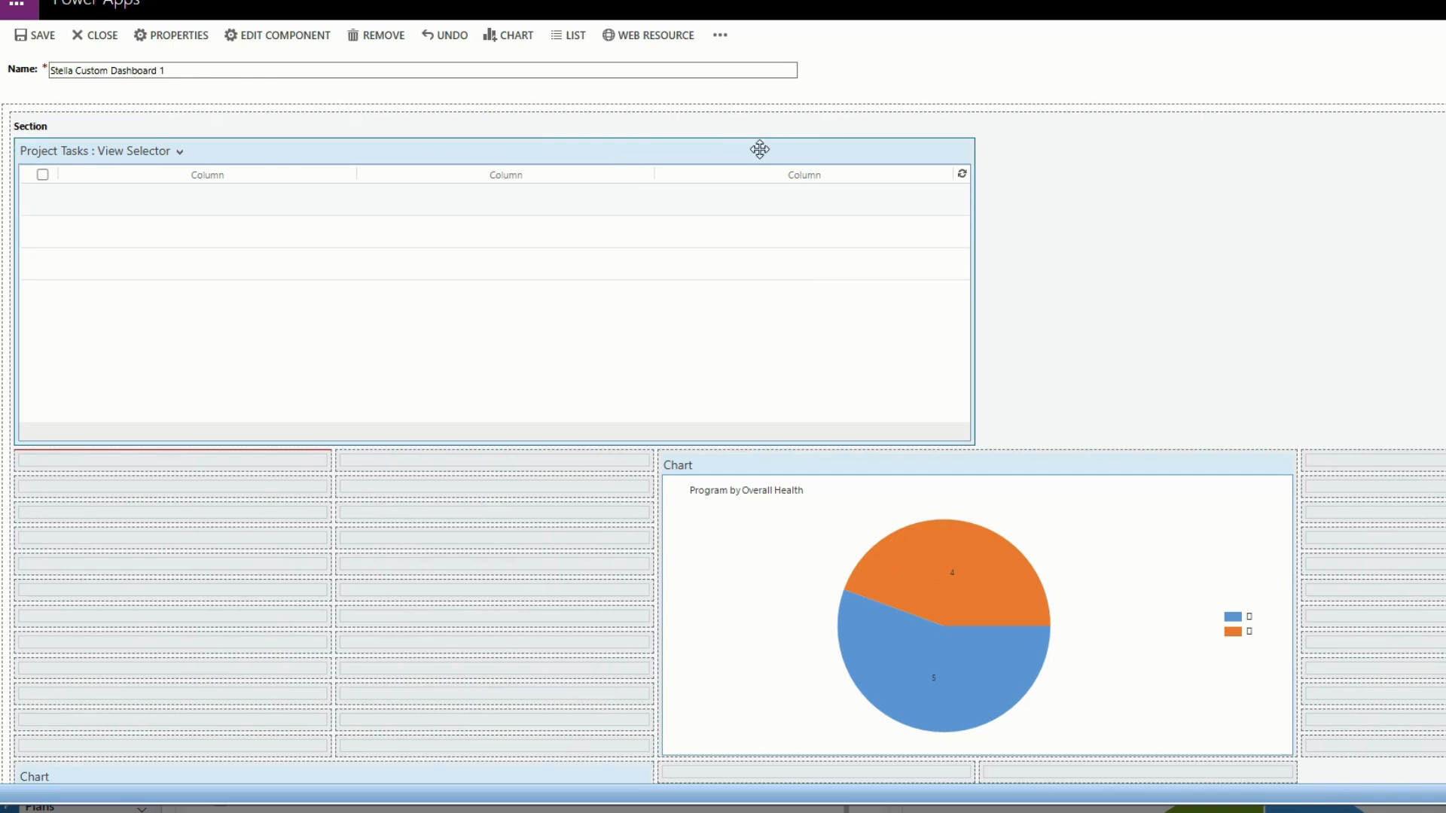
{"action": "left_click", "coordinate": [720, 35]}
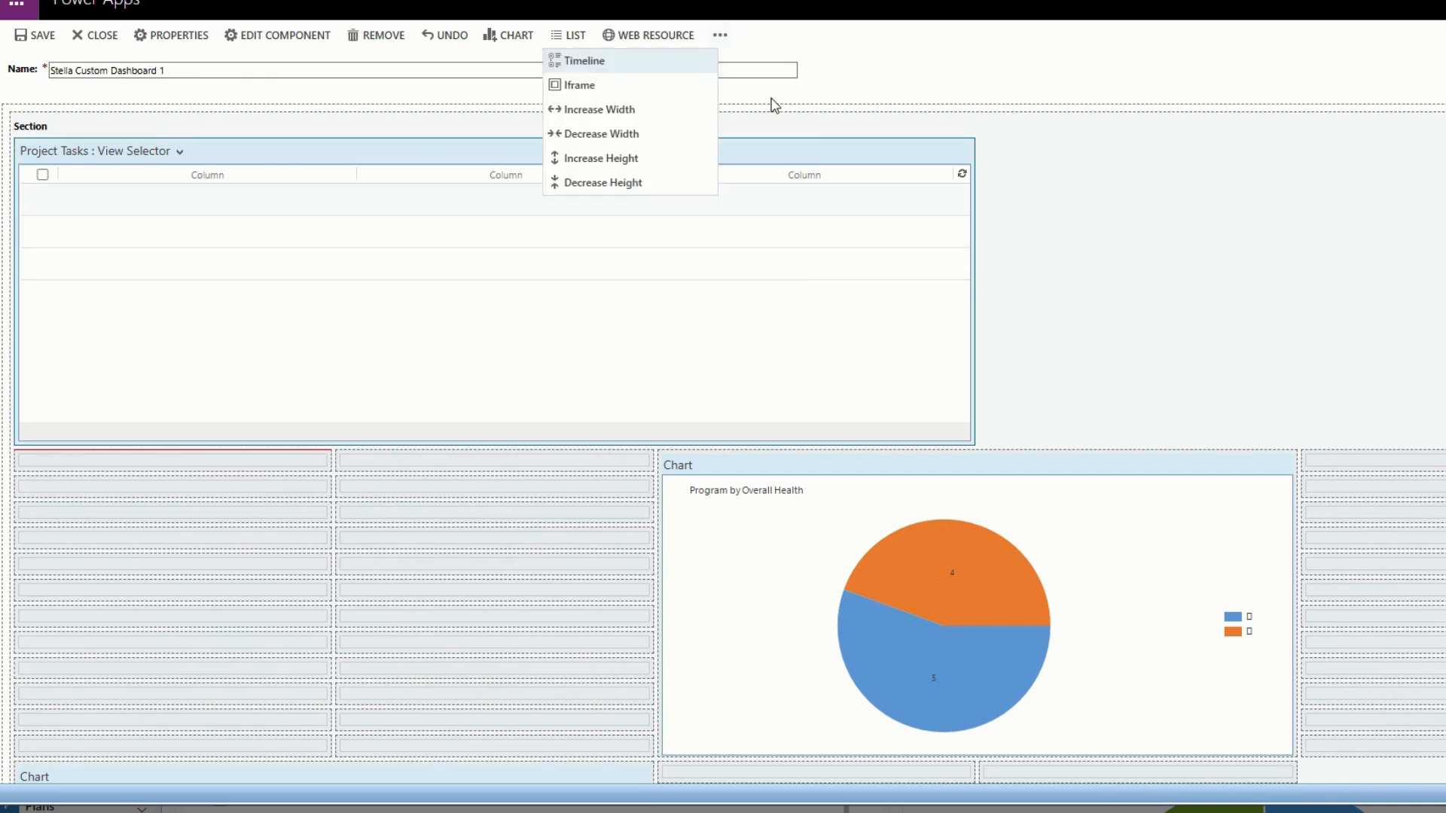
{"action": "left_click", "coordinate": [665, 139]}
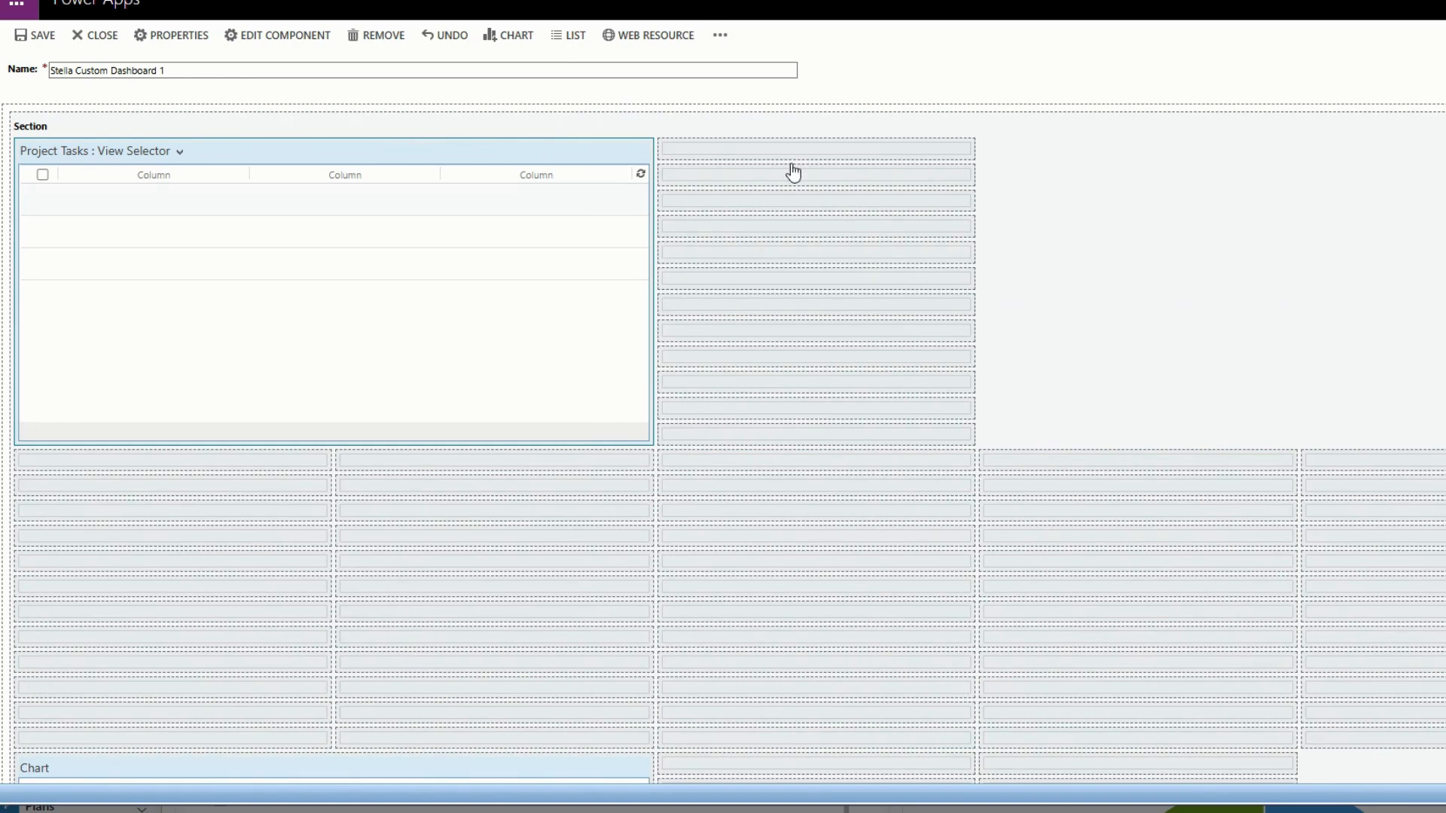
Try again to move the Project by Portfolio chart up into the empty row beneath the Project Tasks list.
{"action": "scroll", "coordinate": [778, 540], "scroll_direction": "down", "scroll_amount": 7}
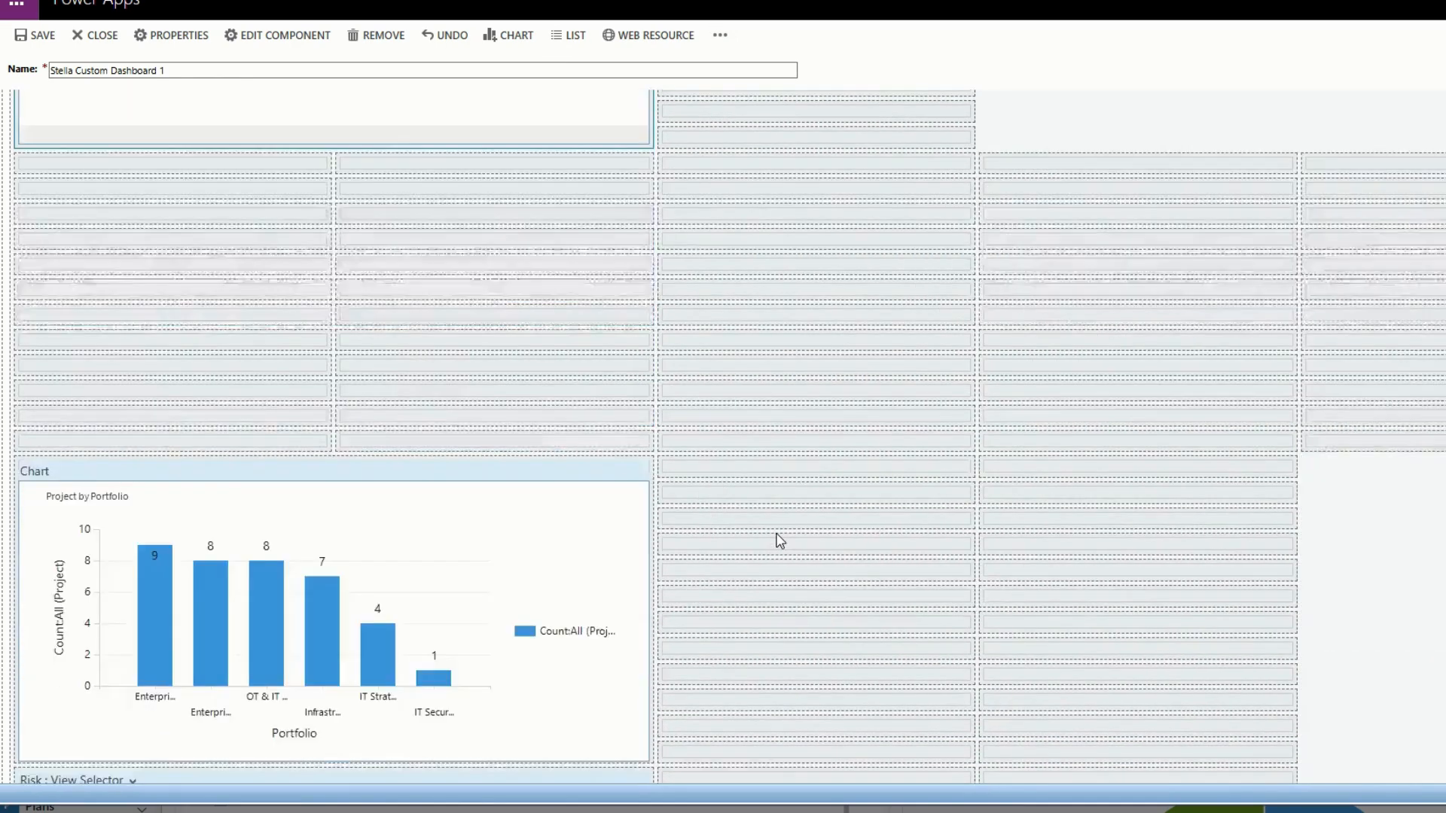
{"action": "scroll", "coordinate": [527, 399], "scroll_direction": "up", "scroll_amount": 3}
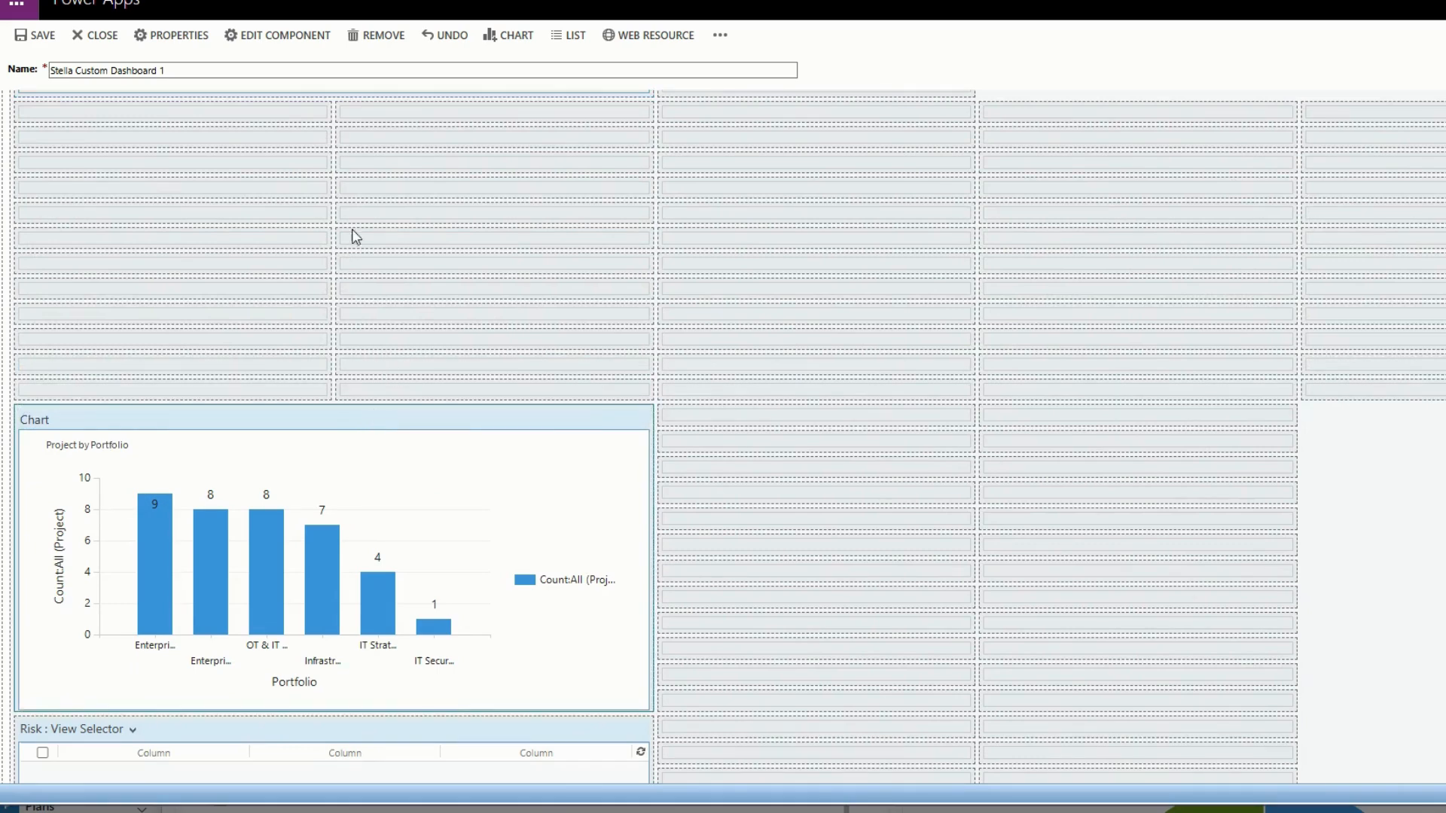
{"action": "left_click", "coordinate": [349, 178]}
{"action": "scroll", "coordinate": [354, 226], "scroll_direction": "up", "scroll_amount": 2}
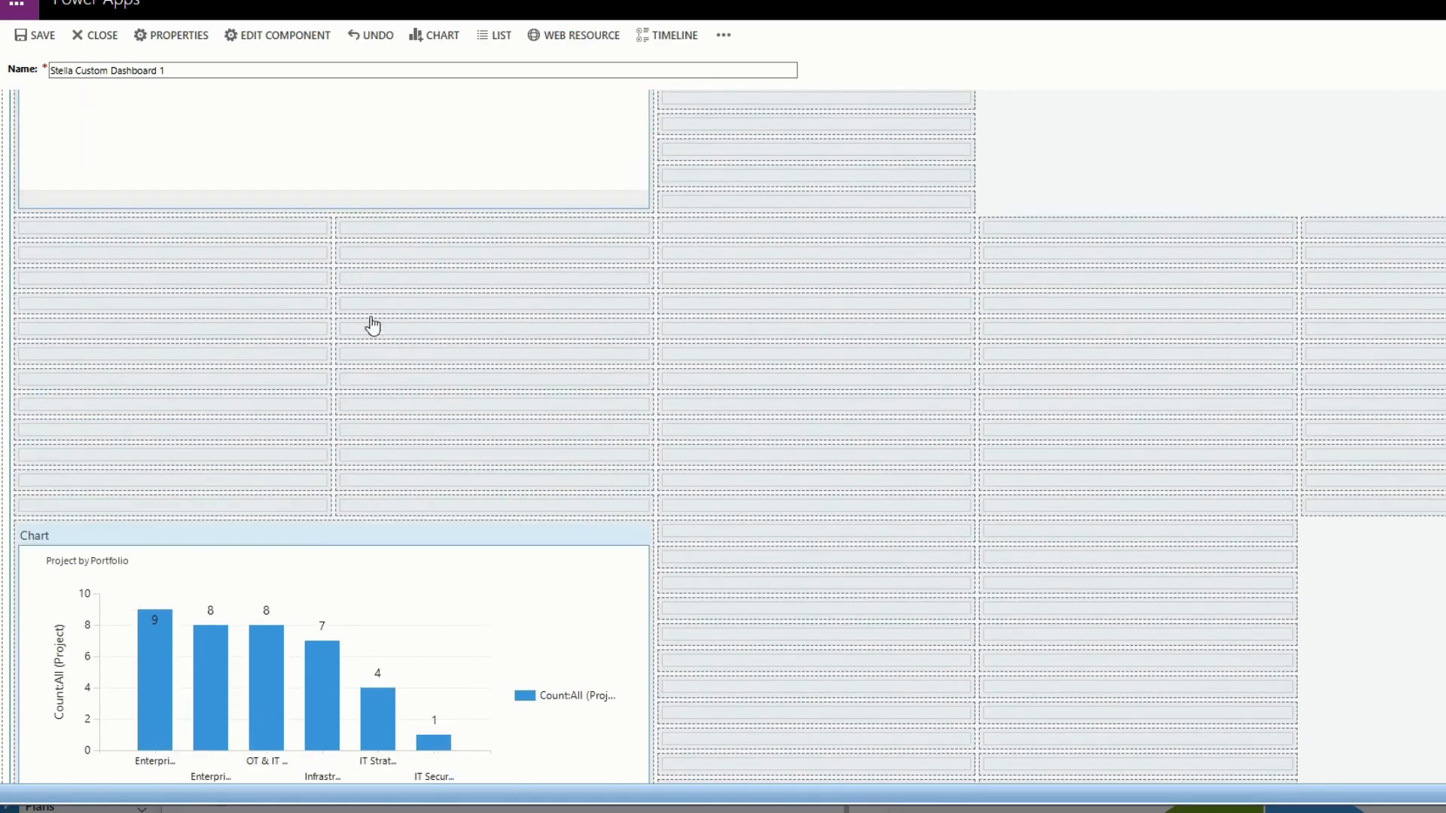
{"action": "left_click", "coordinate": [431, 527]}
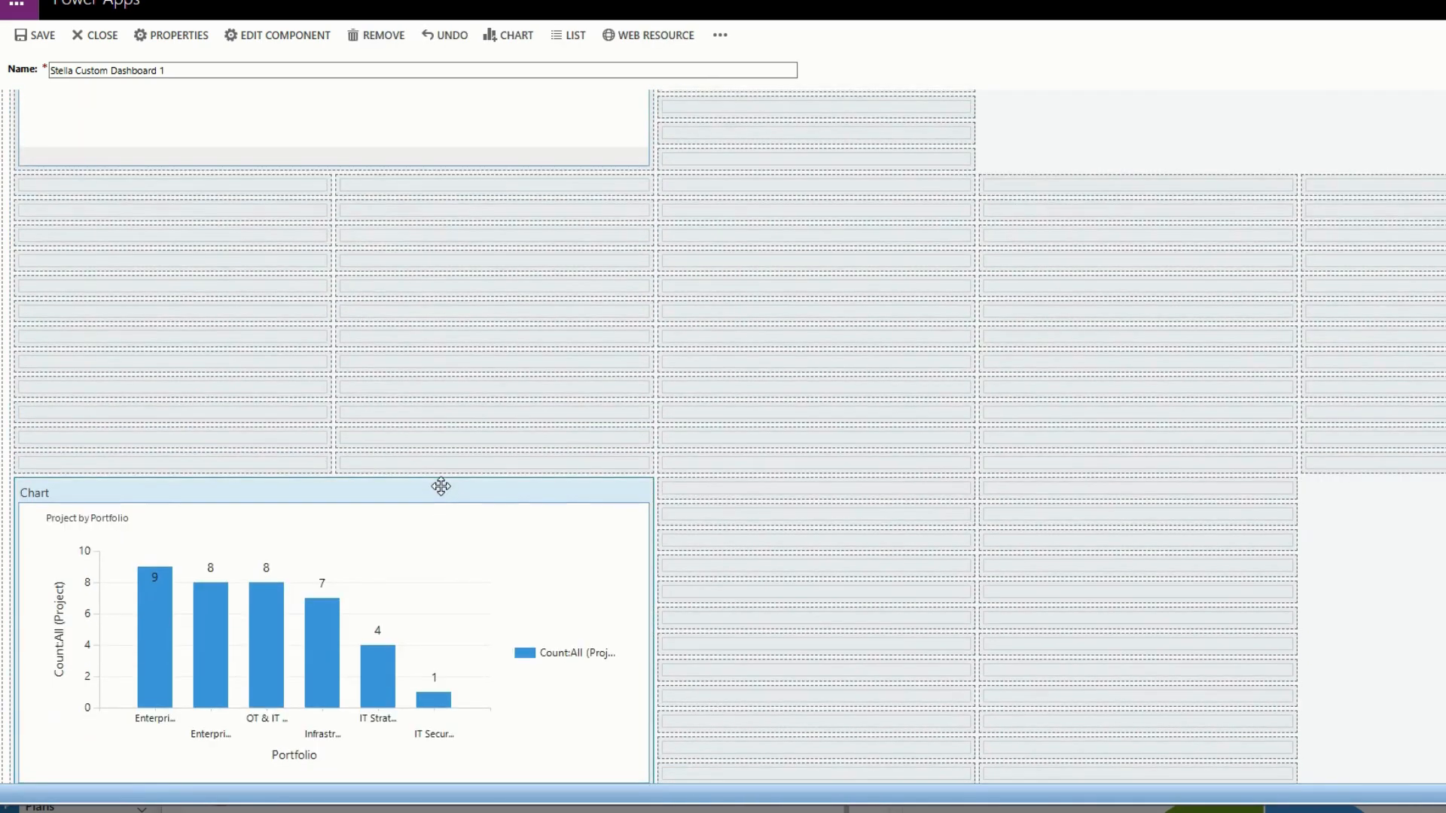
Increase the width of the Project Tasks list by one column.
{"action": "scroll", "coordinate": [441, 474], "scroll_direction": "up", "scroll_amount": 5}
{"action": "left_click", "coordinate": [597, 152]}
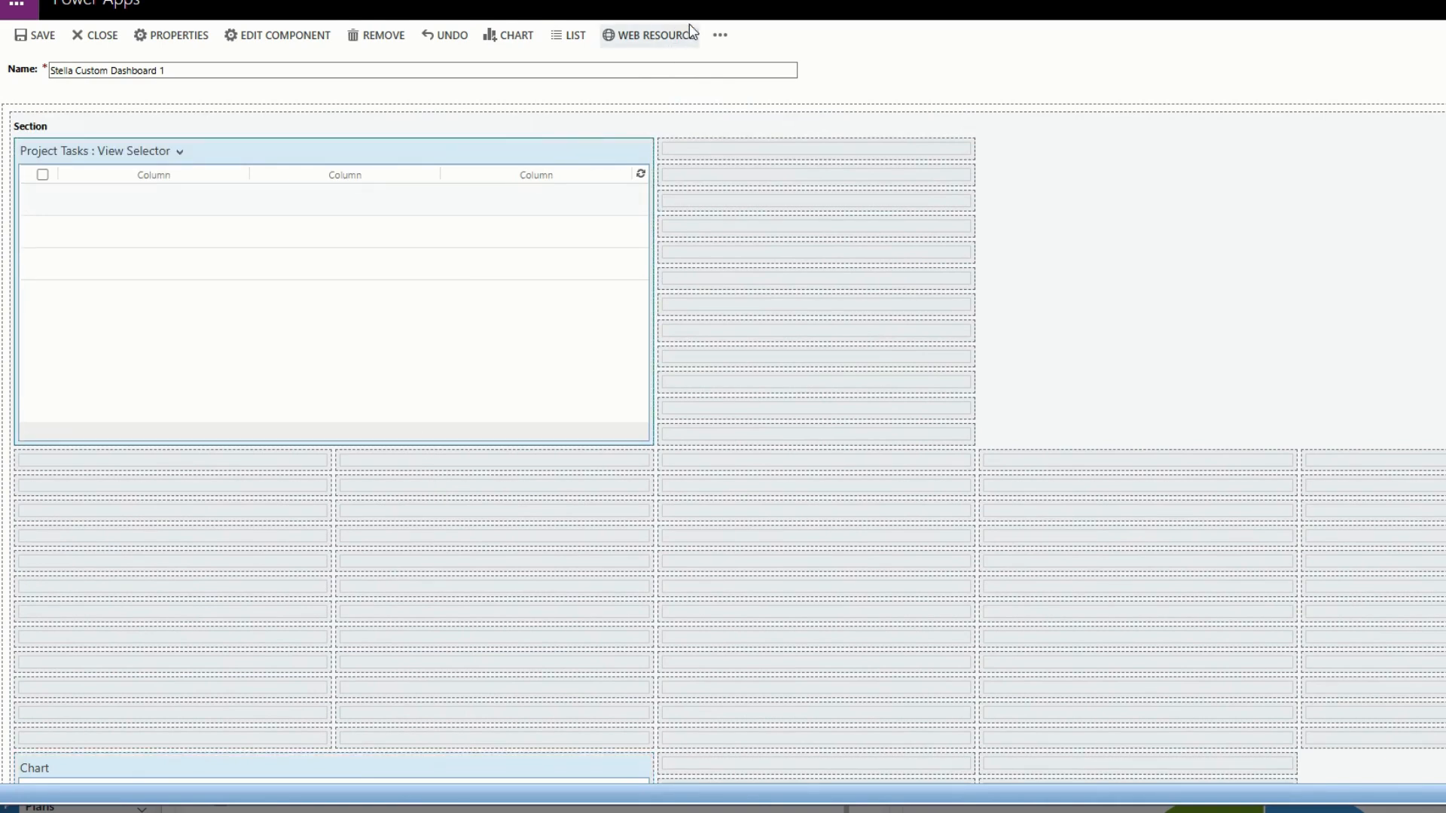
{"action": "left_click", "coordinate": [720, 34]}
{"action": "left_click", "coordinate": [671, 110]}
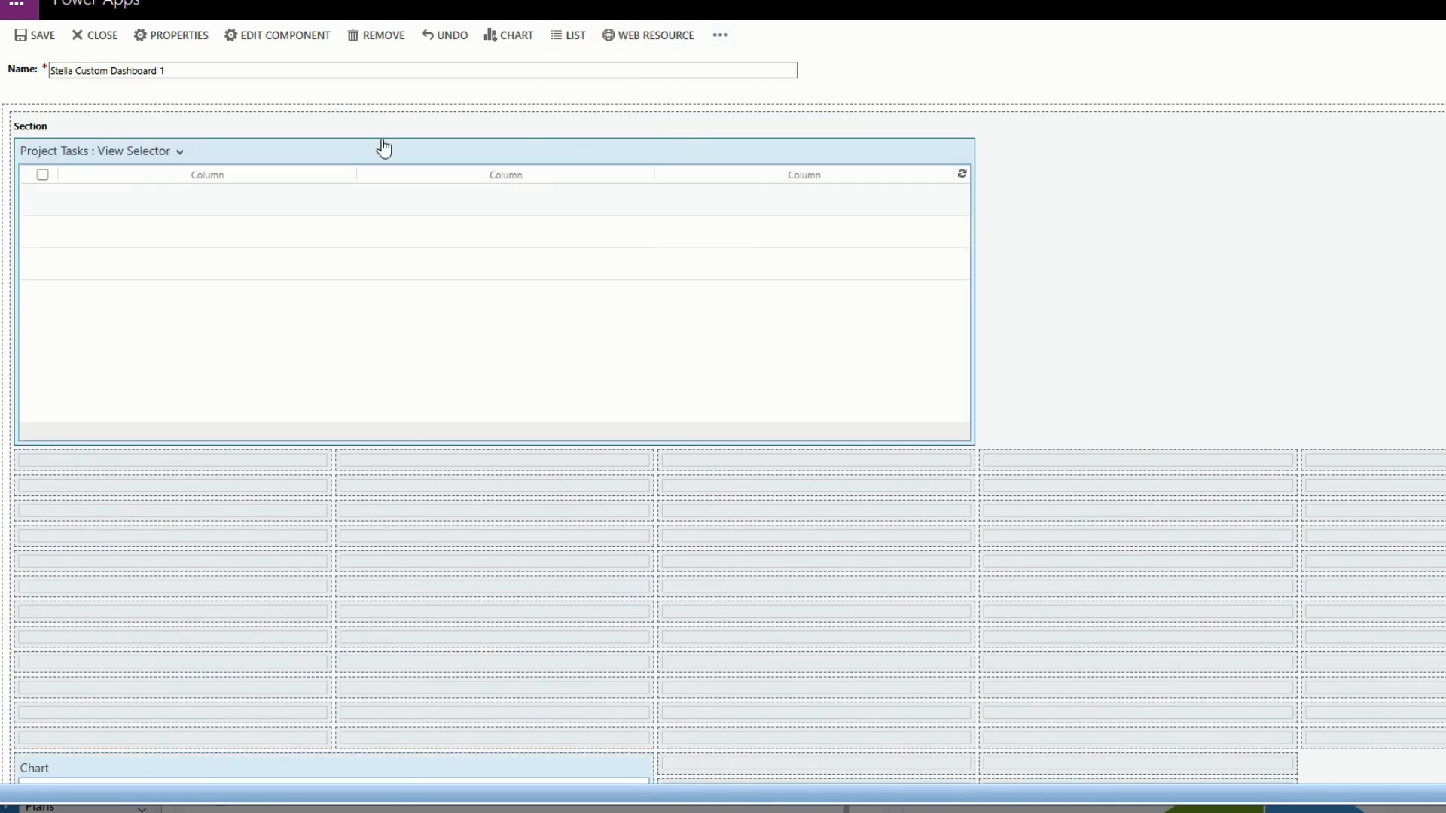
Close the dashboard designer and look over the custom dashboard's layout.
{"action": "left_click", "coordinate": [97, 41]}
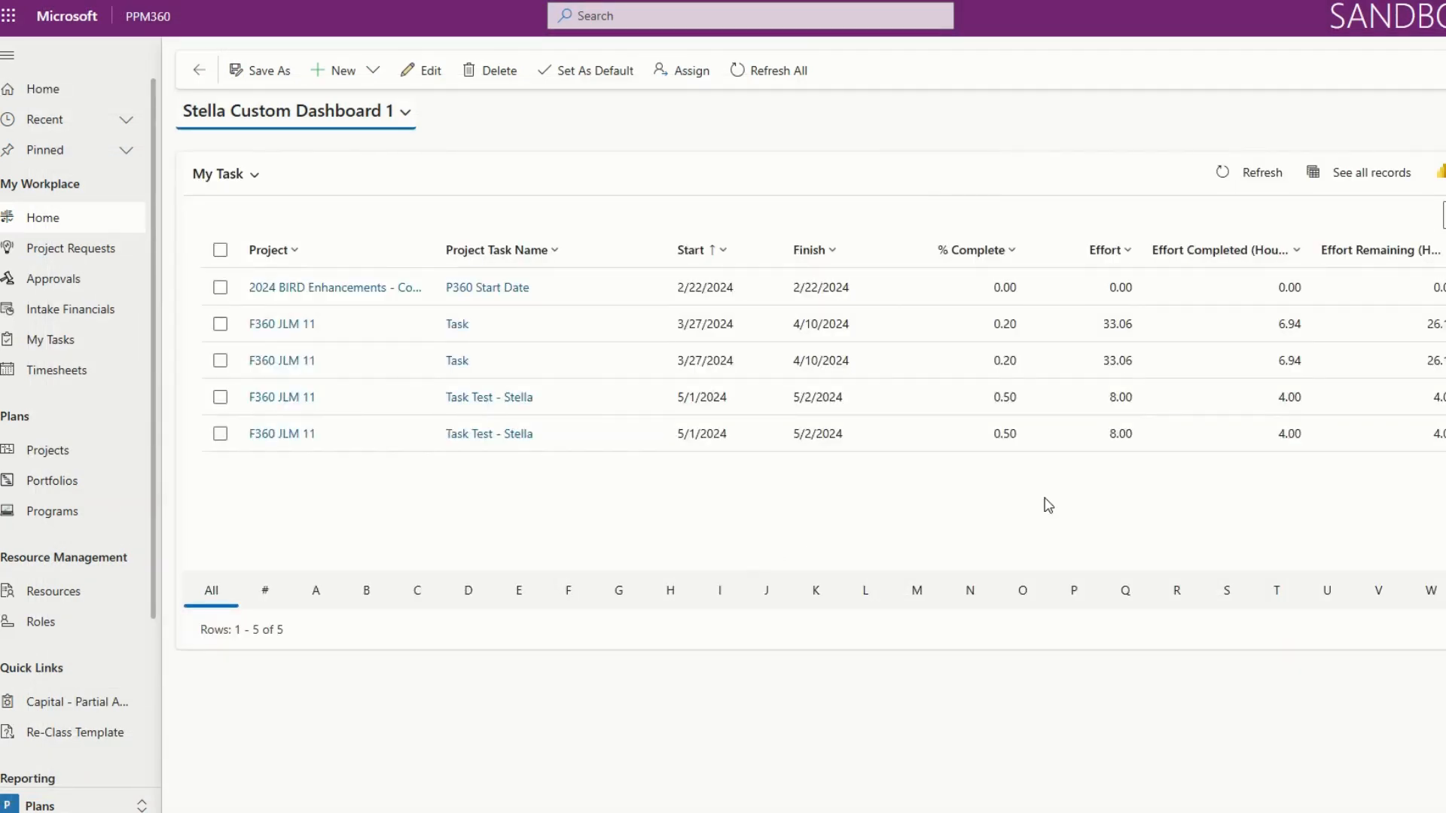
{"action": "scroll", "coordinate": [1141, 511], "scroll_direction": "down", "scroll_amount": 10}
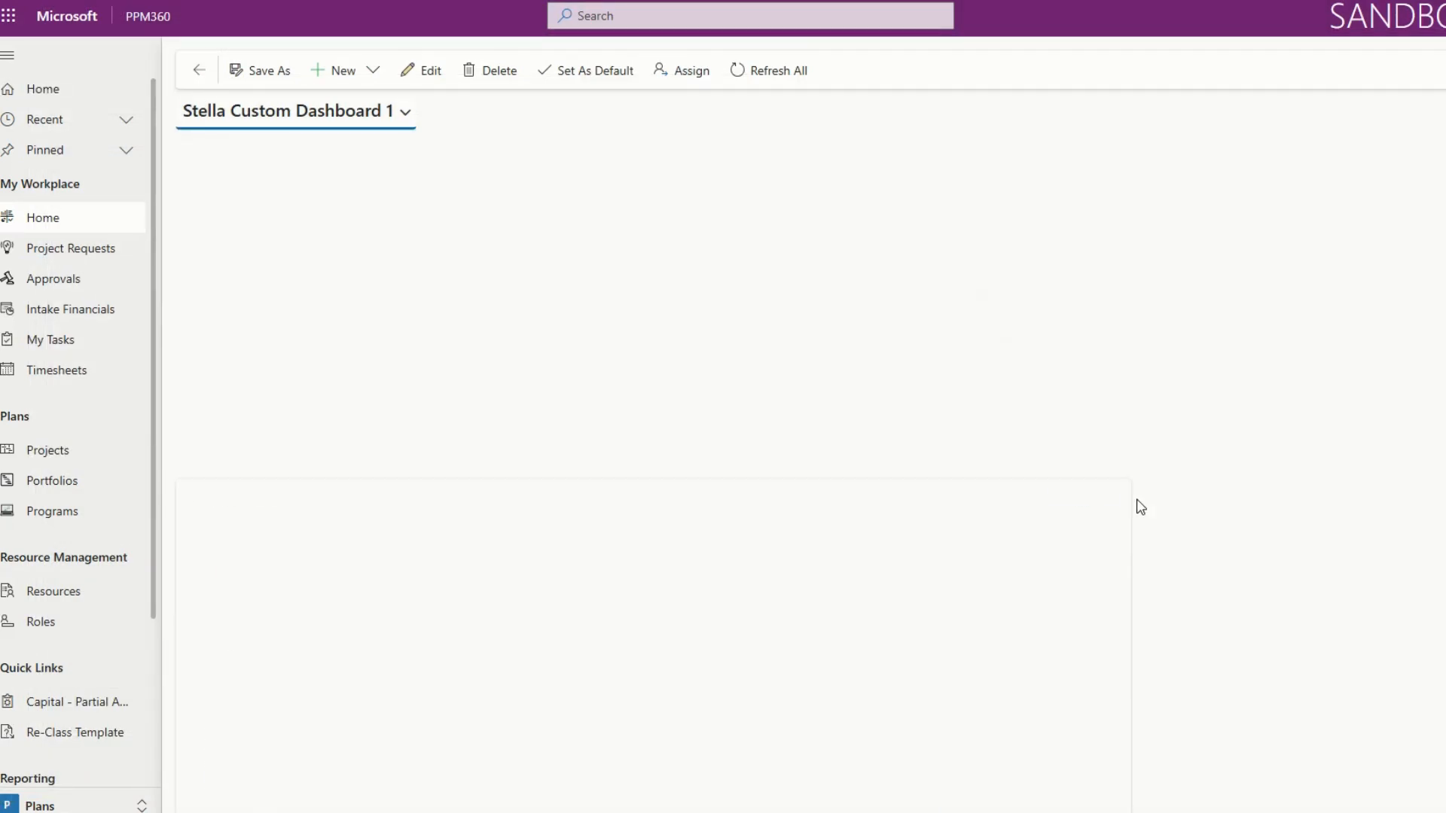
{"action": "scroll", "coordinate": [1144, 520], "scroll_direction": "up", "scroll_amount": 10}
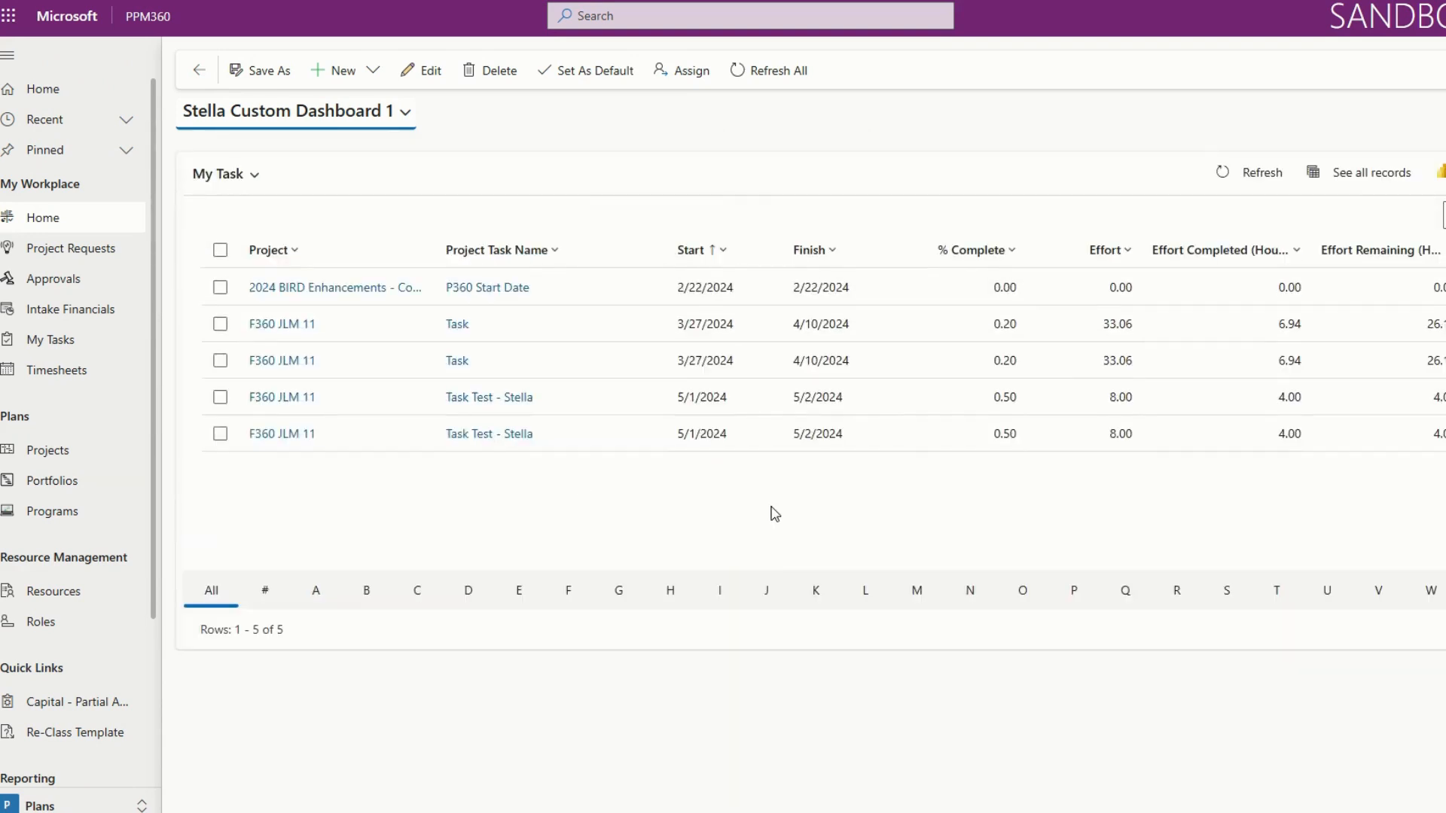
Go to the workplace Home page, switch from the PPM360 Dashboard to the personal custom dashboard, and set it as the default.
{"action": "left_click", "coordinate": [110, 223]}
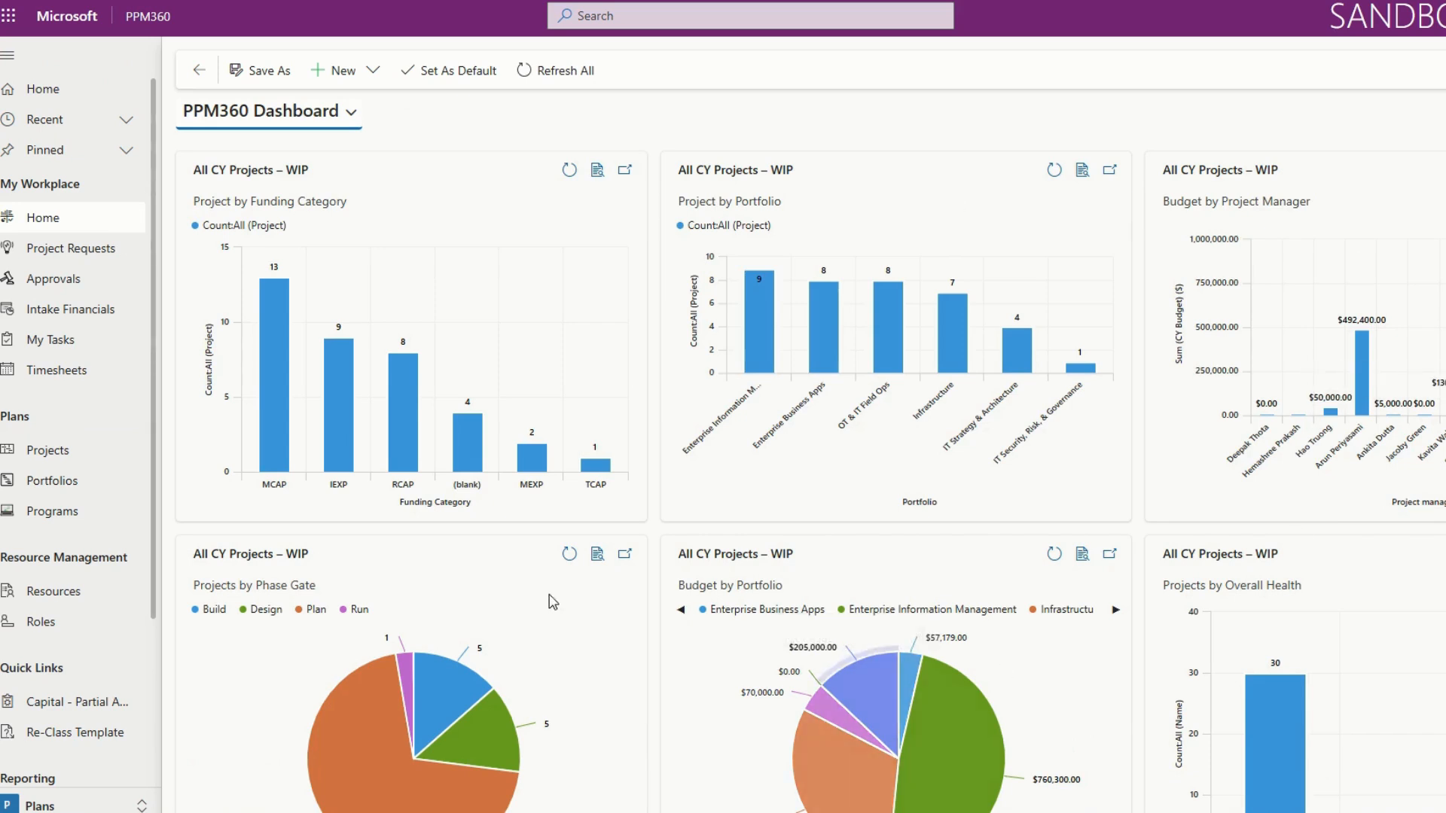
{"action": "left_click", "coordinate": [322, 112]}
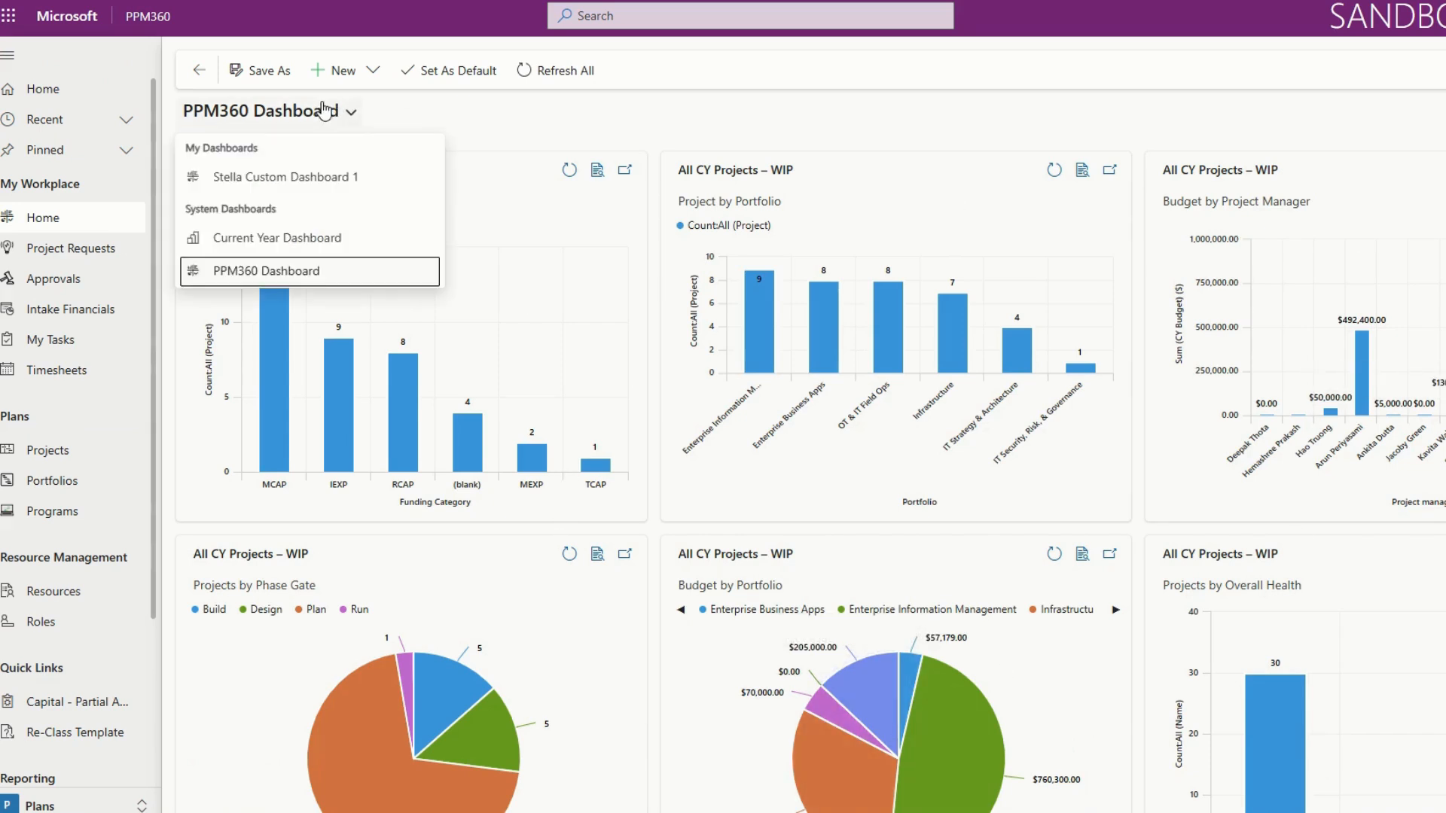
{"action": "left_click", "coordinate": [324, 179]}
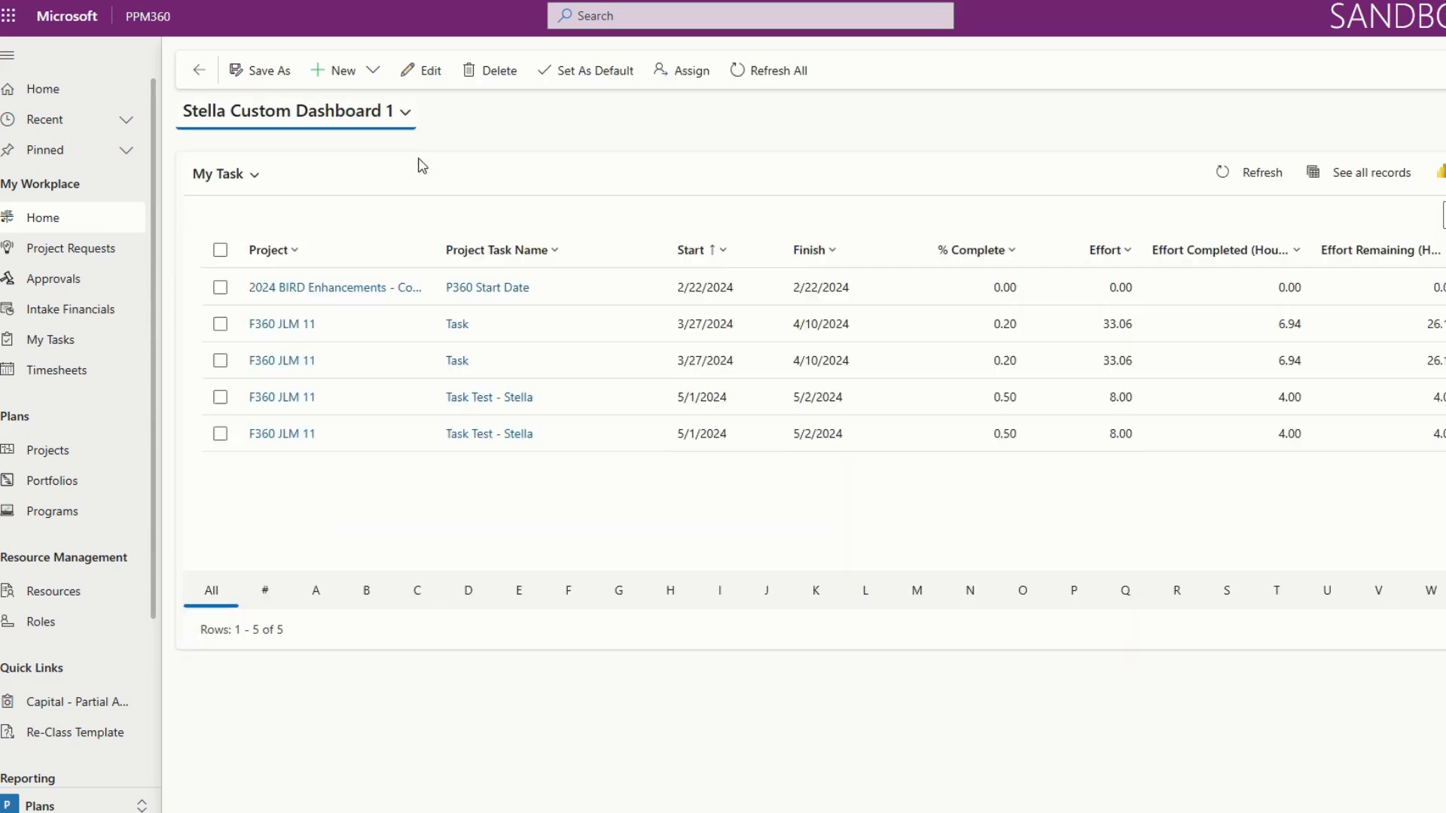
{"action": "left_click", "coordinate": [411, 75]}
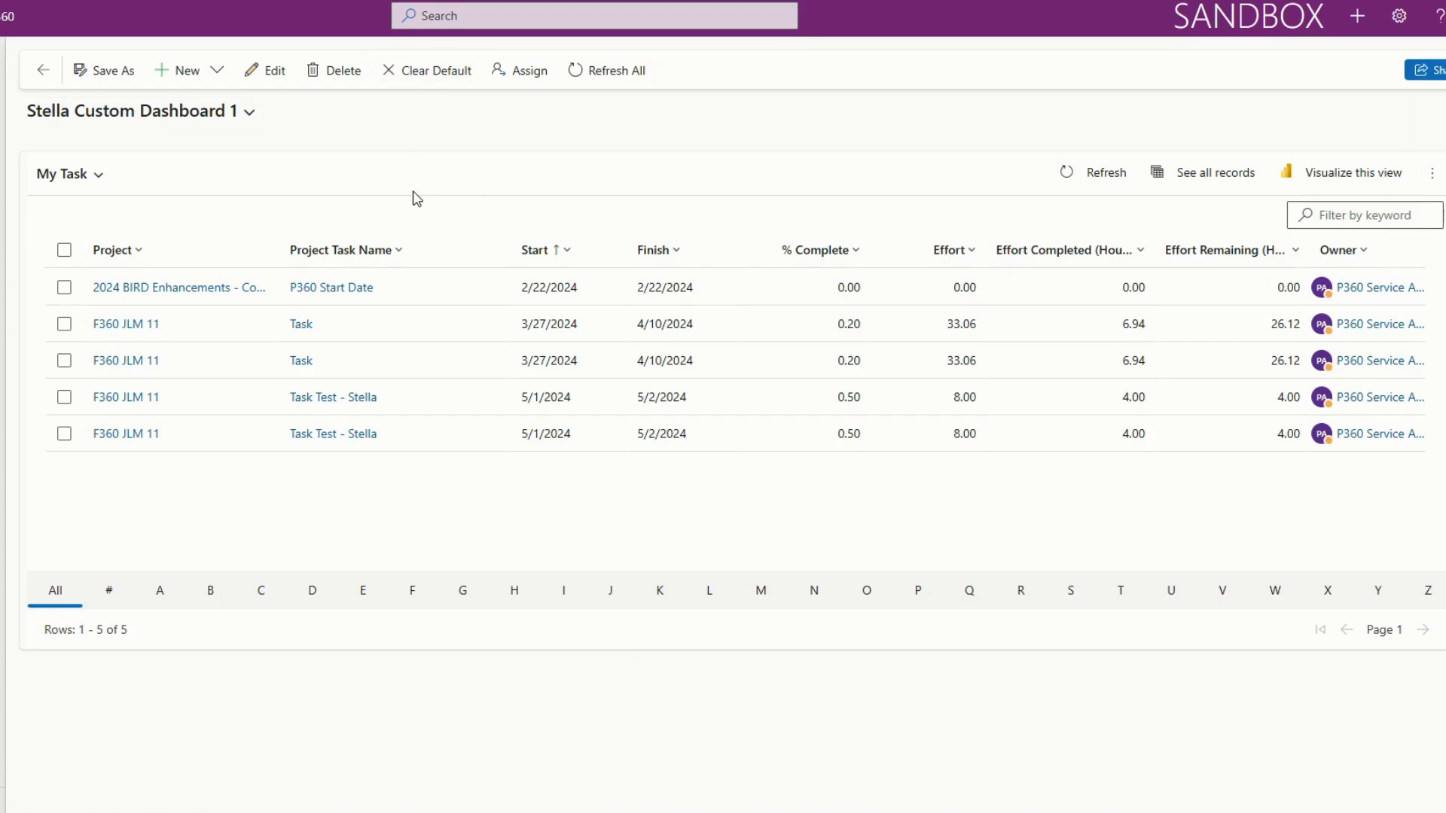